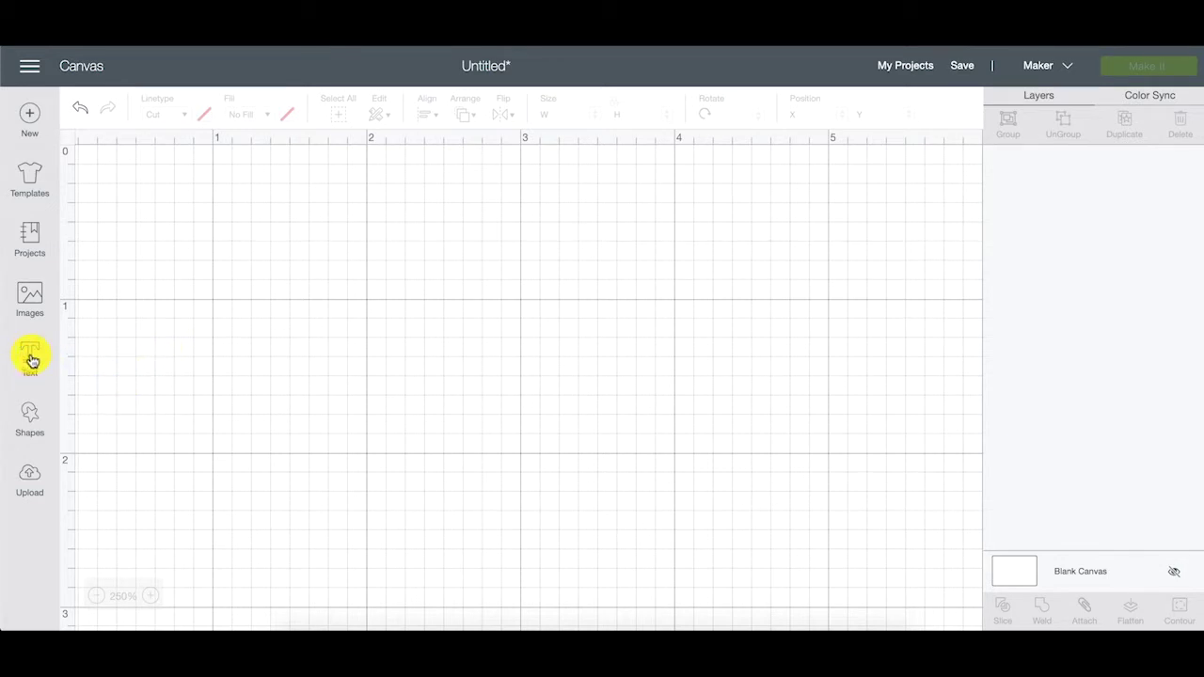
# Add a 'Ju' text layer and move it to the top-left of the canvas
pyautogui.click(31, 358)
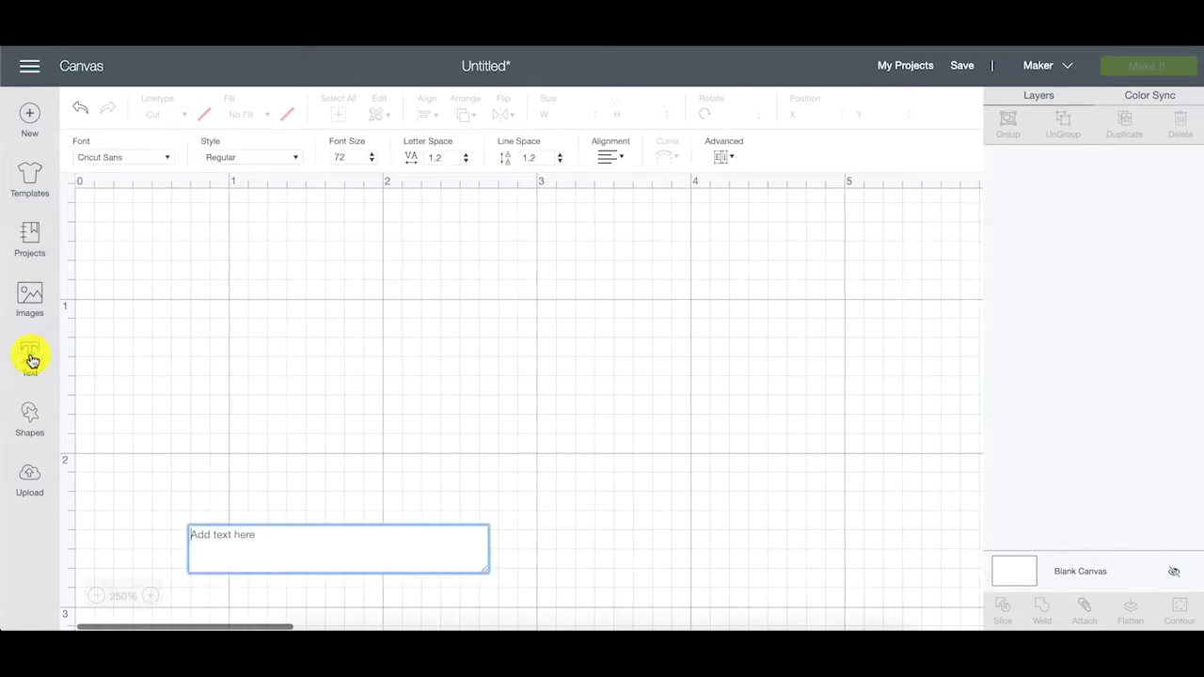
pyautogui.click(260, 536)
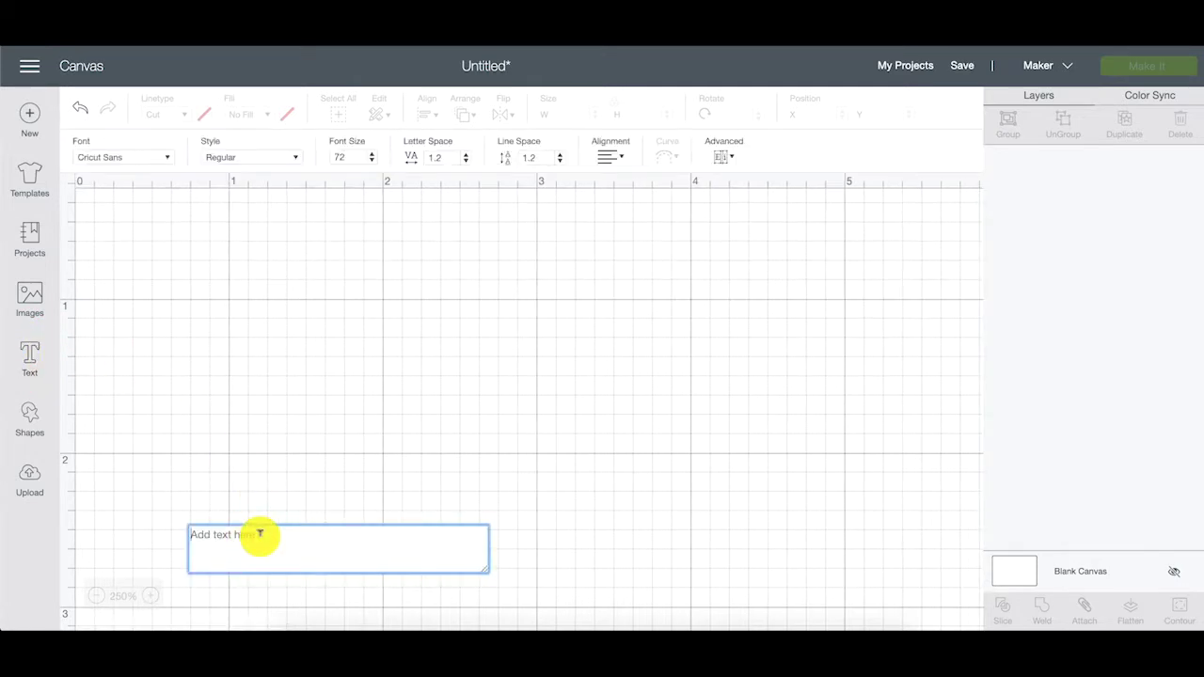
pyautogui.write('Ju')
pyautogui.click(317, 559)
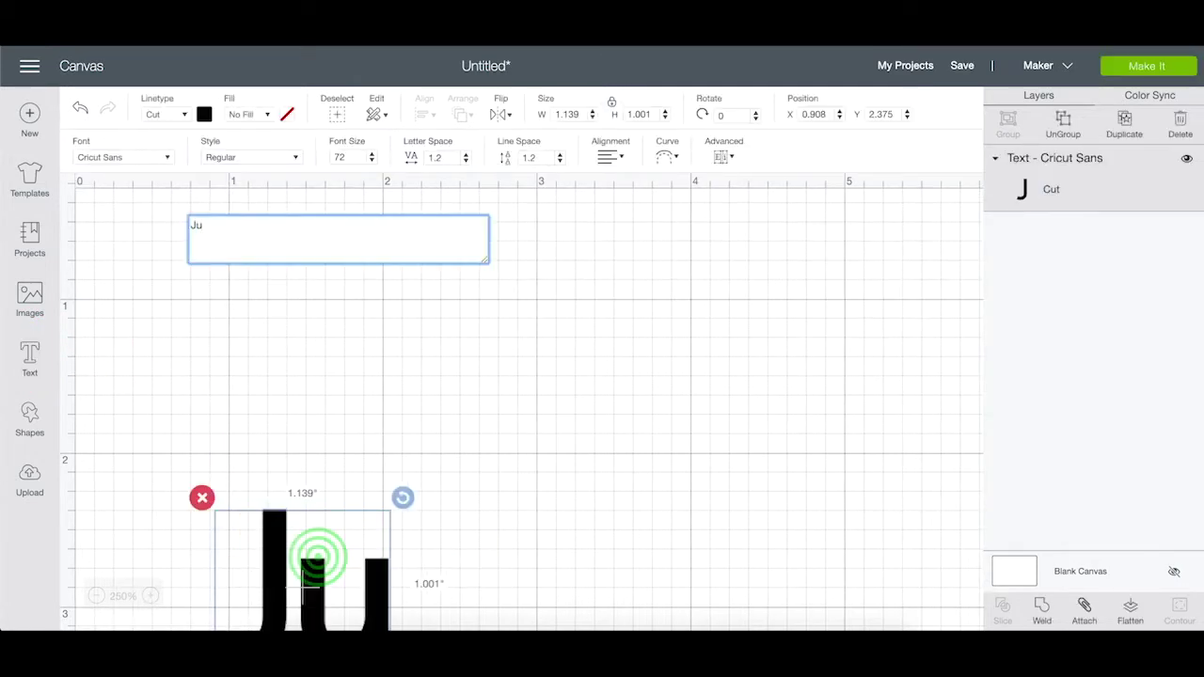
pyautogui.moveTo(317, 558); pyautogui.dragTo(272, 443)
pyautogui.click(269, 556)
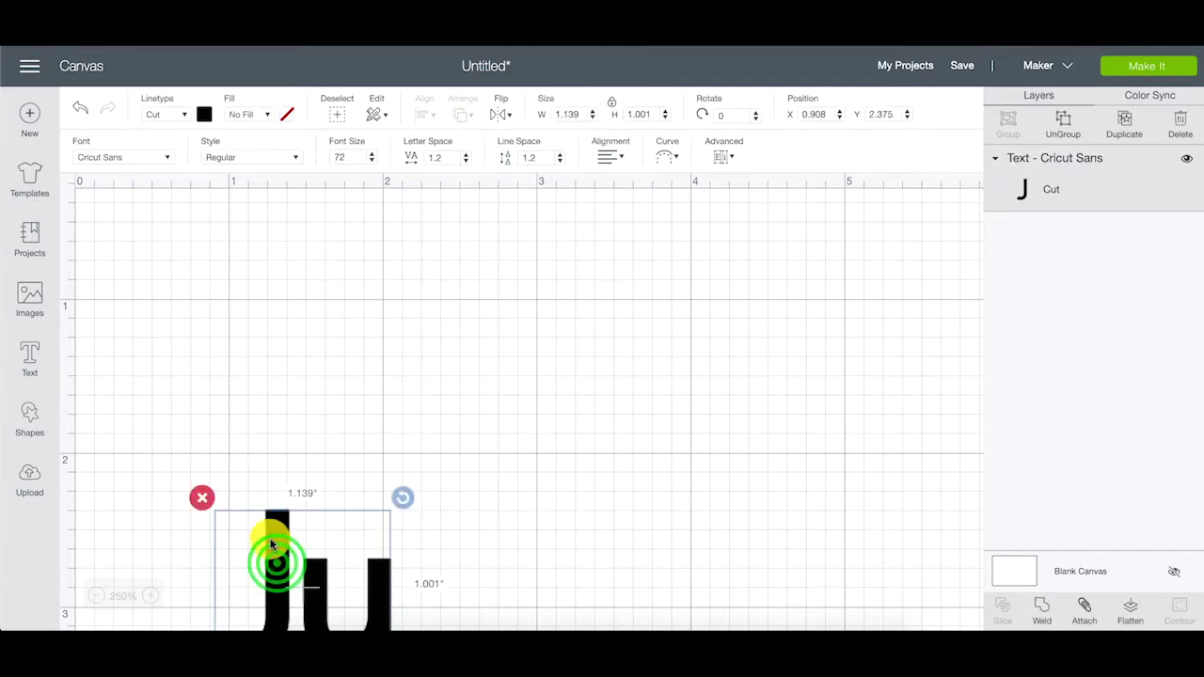
pyautogui.moveTo(277, 566); pyautogui.dragTo(199, 306)
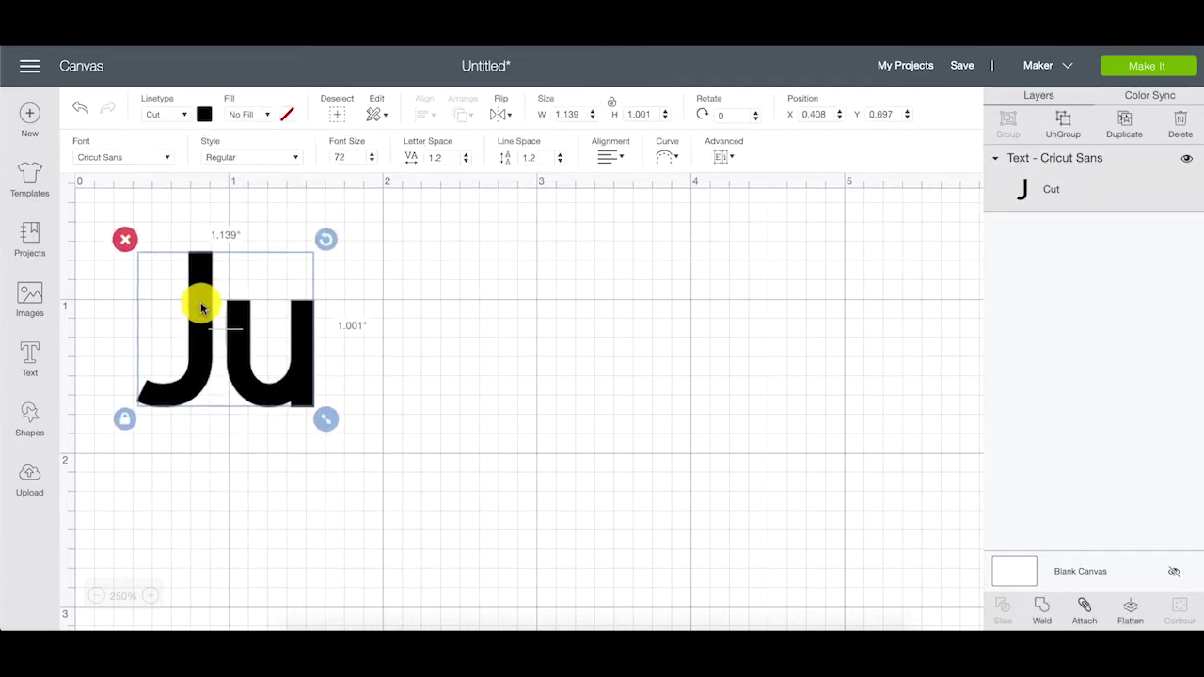
pyautogui.click(424, 339)
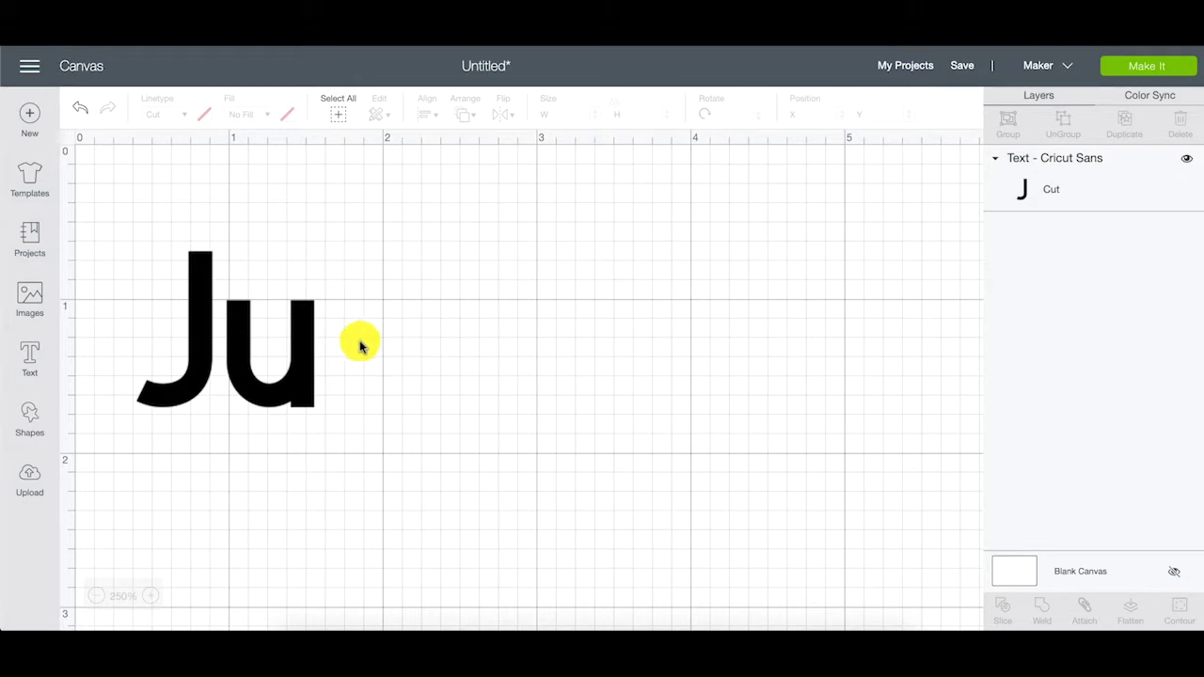
# Add an 'iana' text layer and place it right of Ju, leaving a gap
pyautogui.click(31, 348)
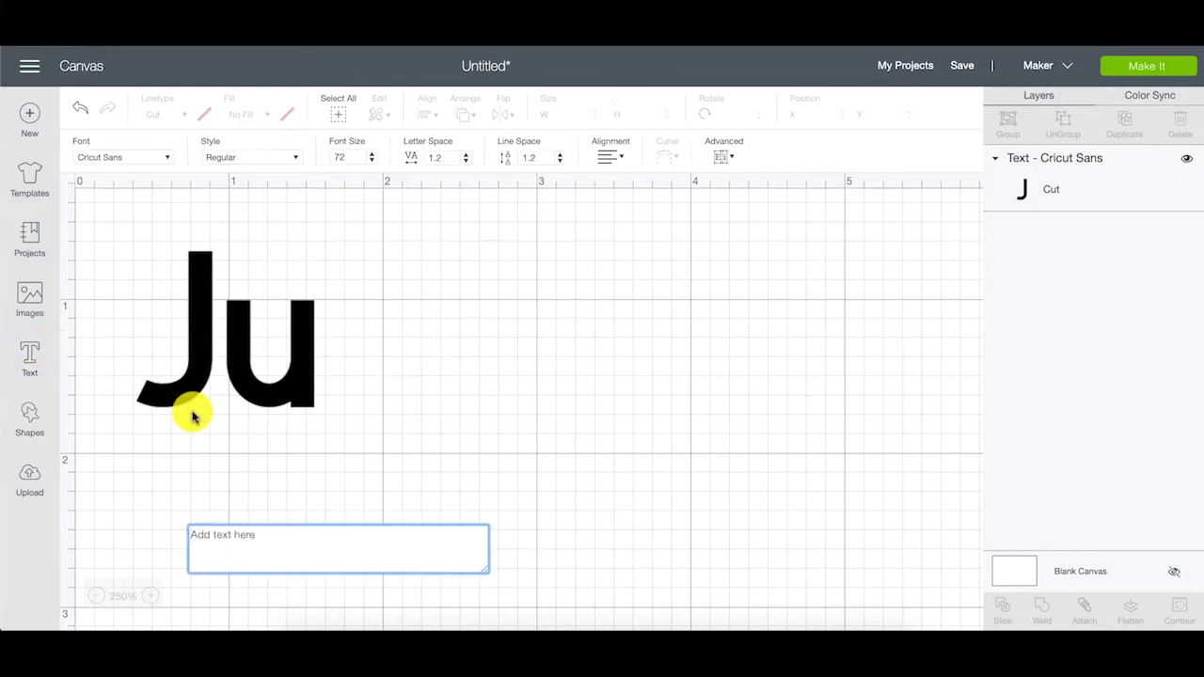
pyautogui.write('iana')
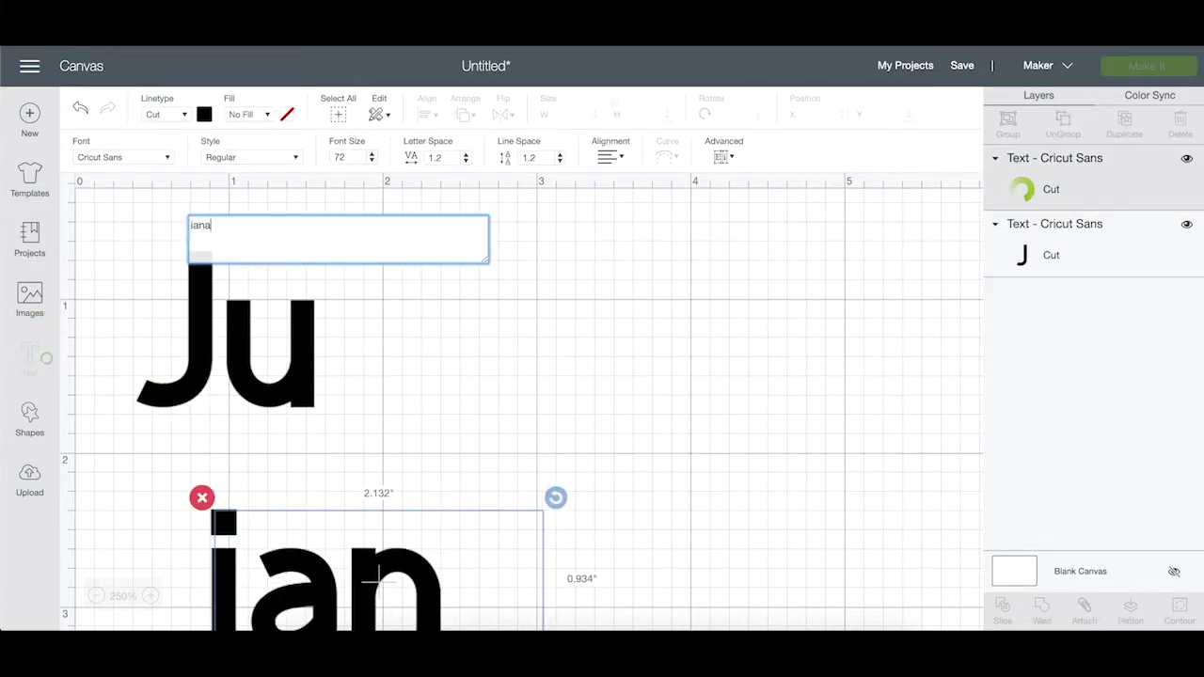
pyautogui.write('a')
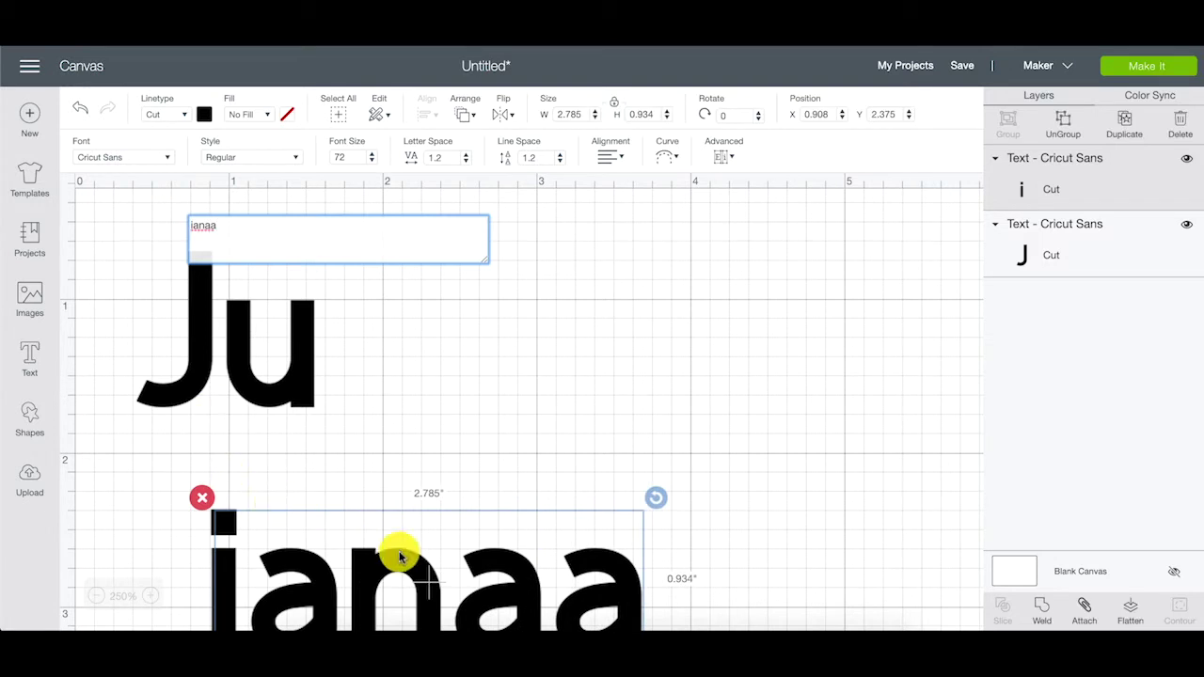
pyautogui.press('BackSpace')
pyautogui.moveTo(406, 562); pyautogui.dragTo(659, 315)
pyautogui.click(540, 430)
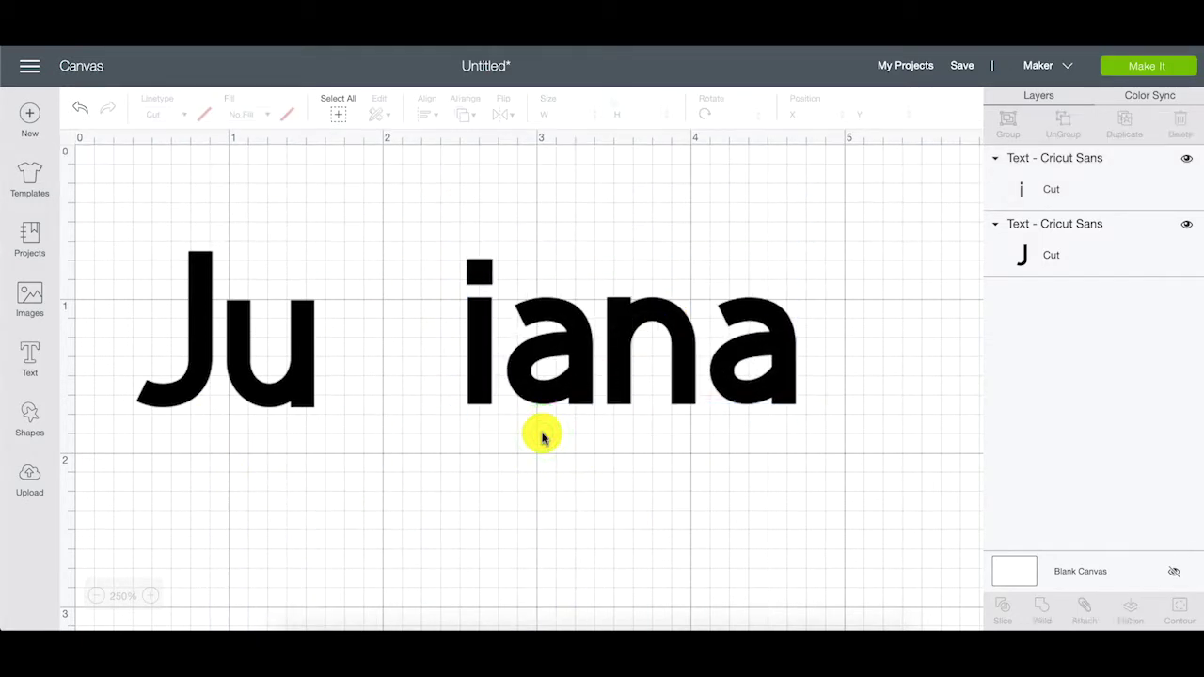
# Insert the uploaded eiffelsilhouette image onto the canvas
pyautogui.click(34, 481)
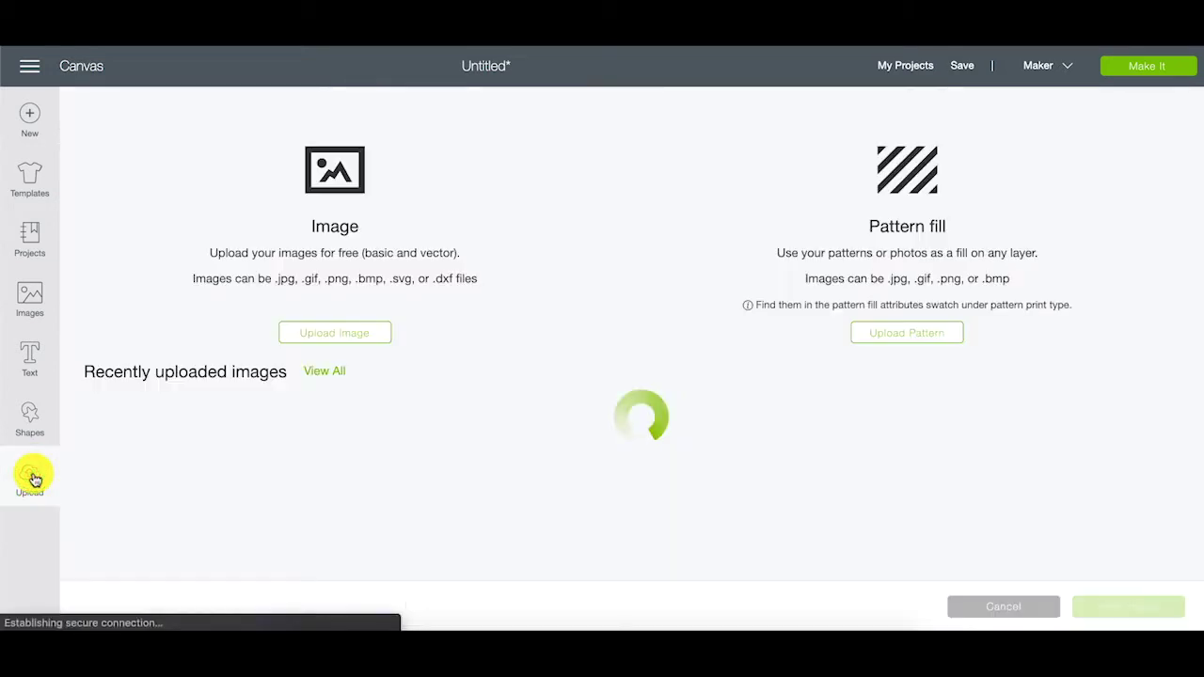
pyautogui.click(167, 459)
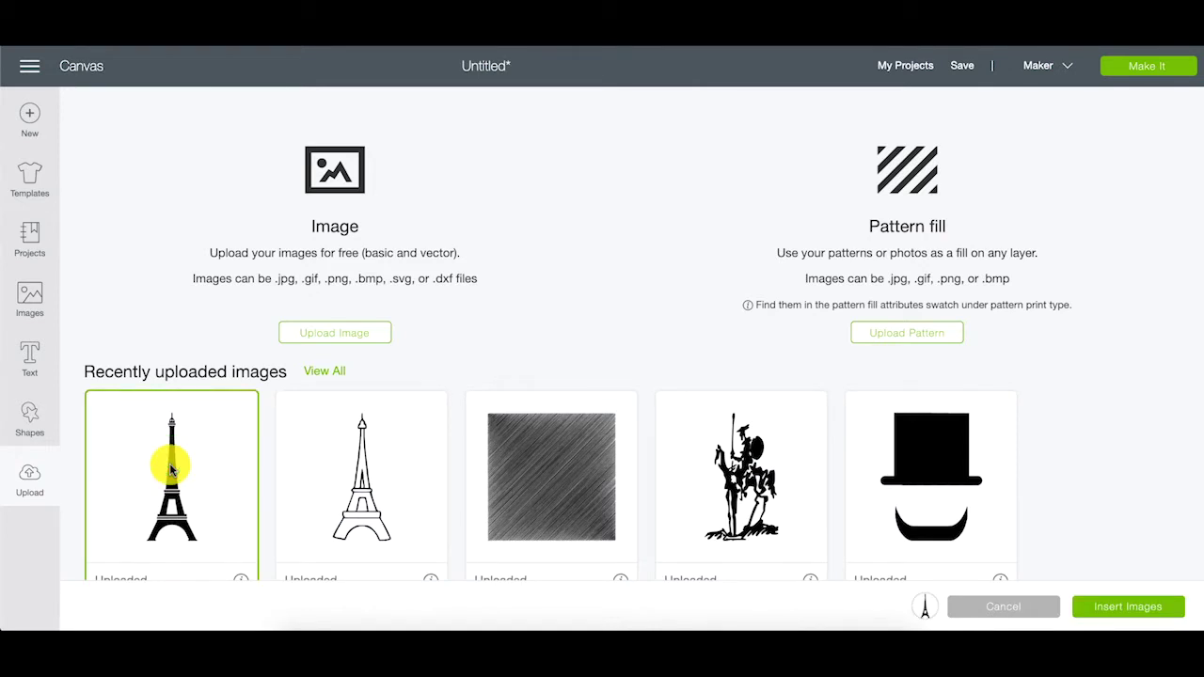
pyautogui.scroll(-1, 171, 471)
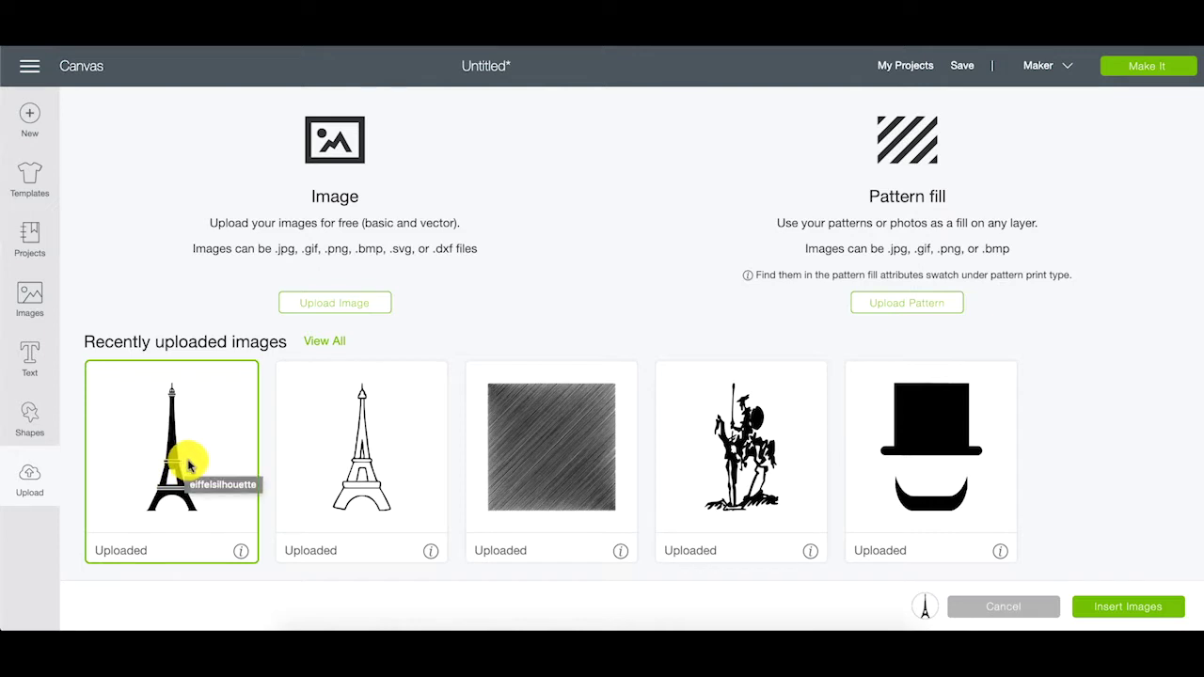
pyautogui.click(1118, 607)
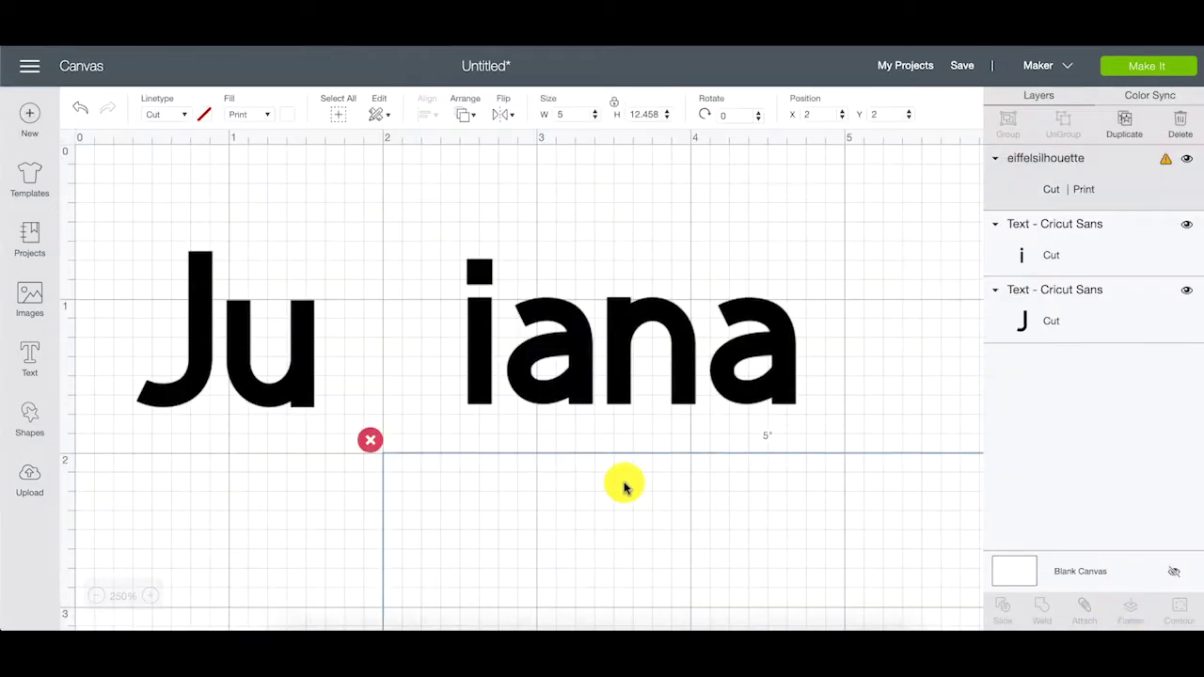
# Shrink the Eiffel Tower to about 1.5 by 3.8 inches
pyautogui.scroll(-10, 626, 487)
pyautogui.hscroll(10, 629, 494)
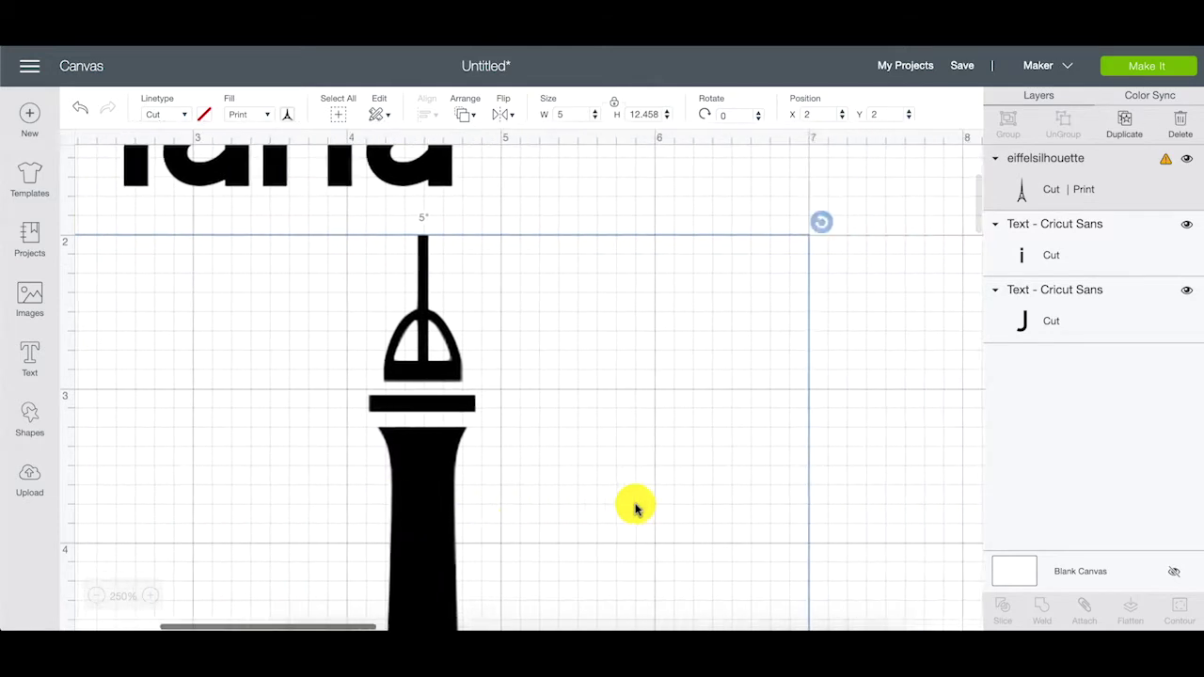
pyautogui.scroll(-12, 636, 508)
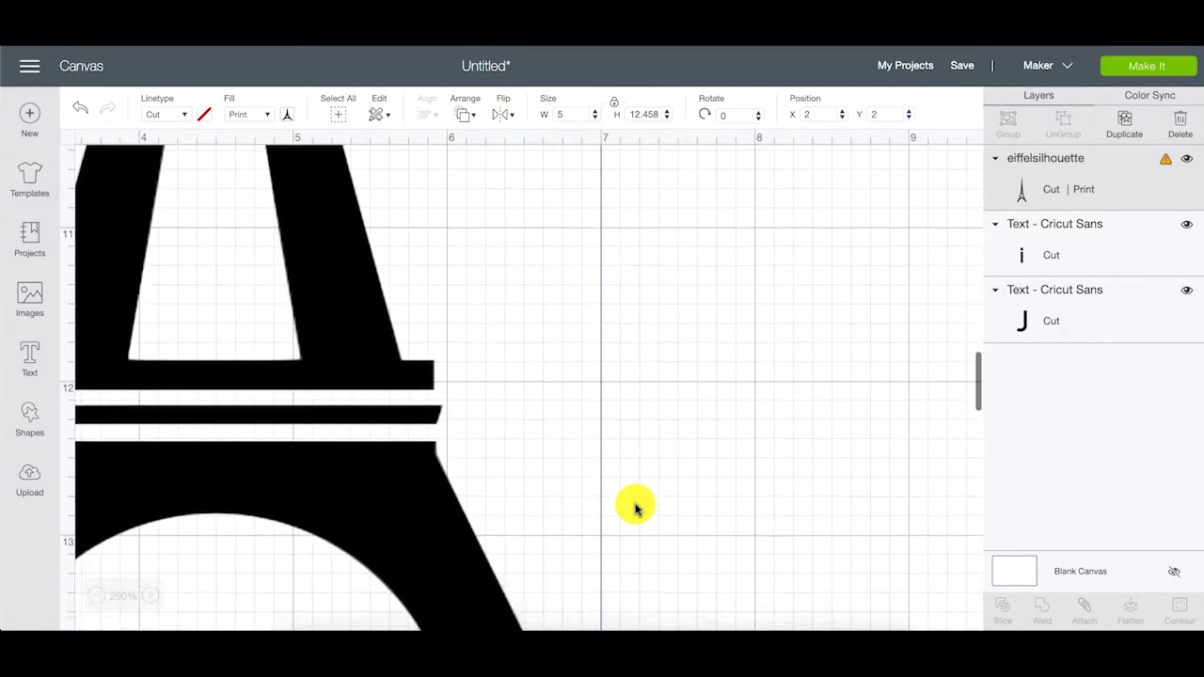
pyautogui.hscroll(-2, 636, 508)
pyautogui.scroll(-6, 636, 508)
pyautogui.click(92, 598)
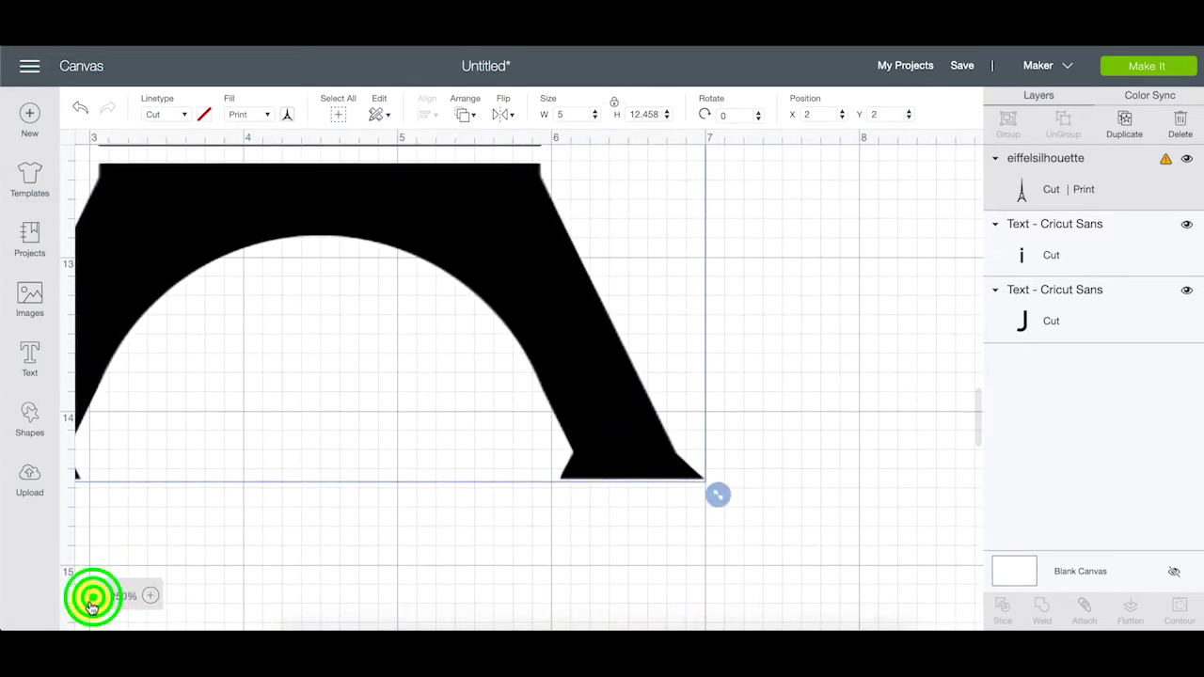
pyautogui.click(92, 598)
pyautogui.click(92, 598)
pyautogui.click(92, 599)
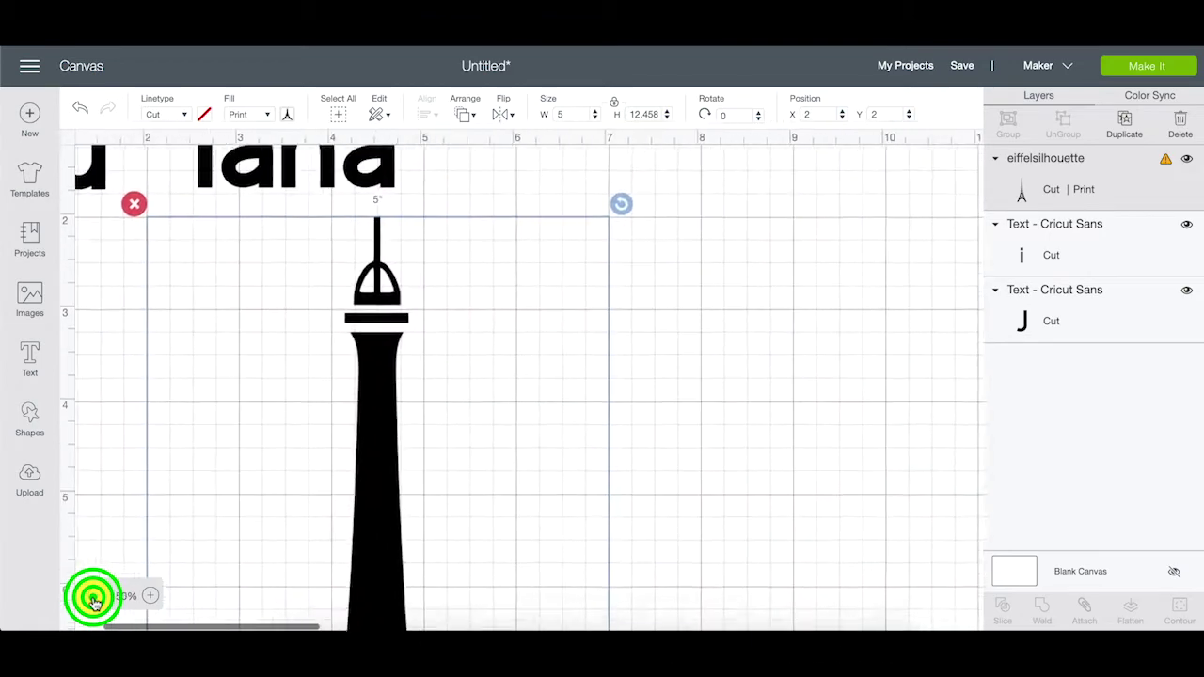
pyautogui.click(92, 599)
pyautogui.click(92, 599)
pyautogui.click(92, 599)
pyautogui.click(92, 598)
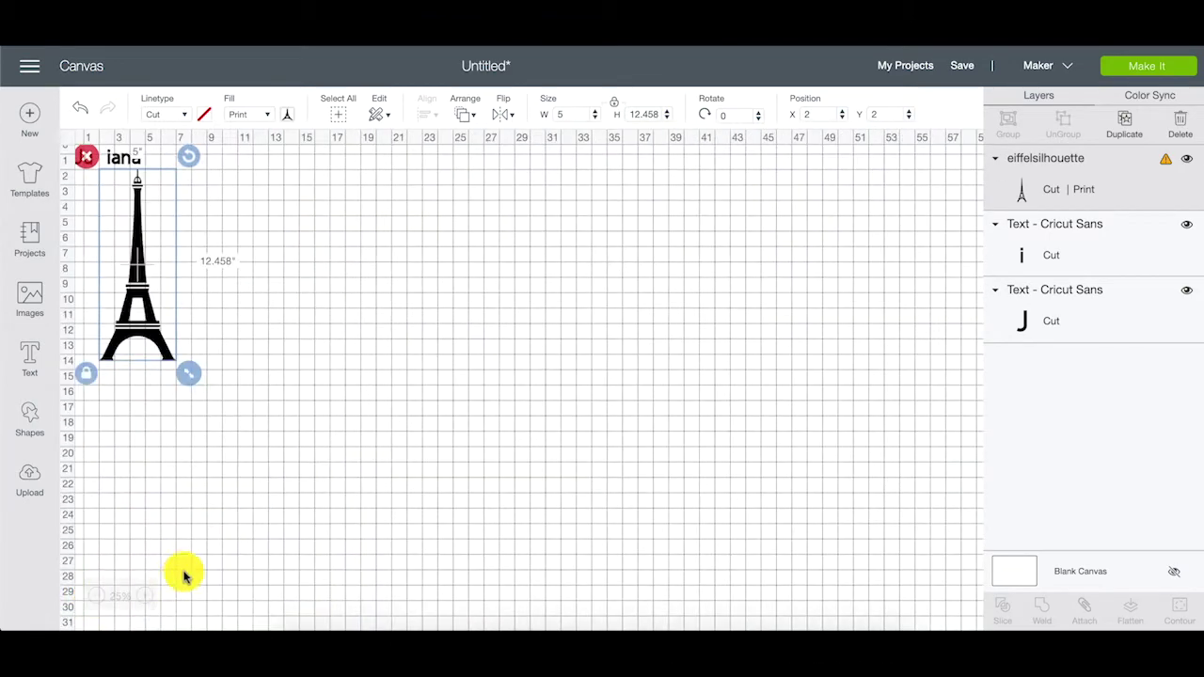
pyautogui.click(195, 374)
pyautogui.moveTo(194, 375); pyautogui.dragTo(229, 239)
pyautogui.click(229, 239)
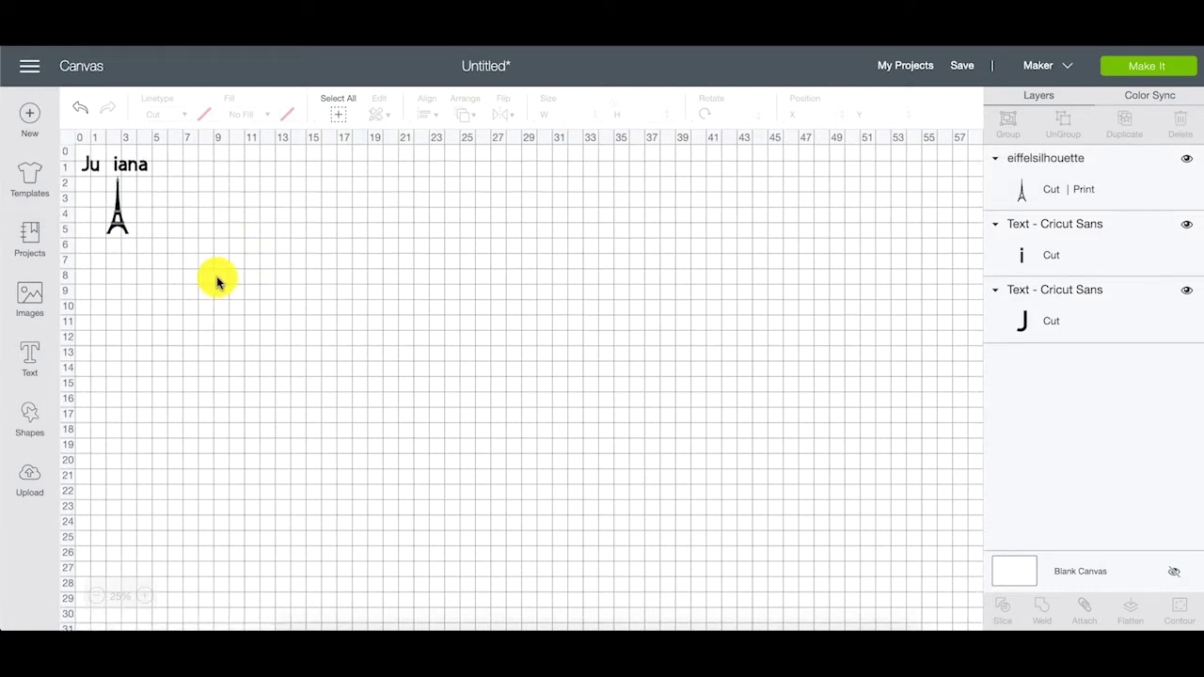
# Shrink the tower further to about 1.07 by 2.67 inches and move it between Ju and iana
pyautogui.click(146, 596)
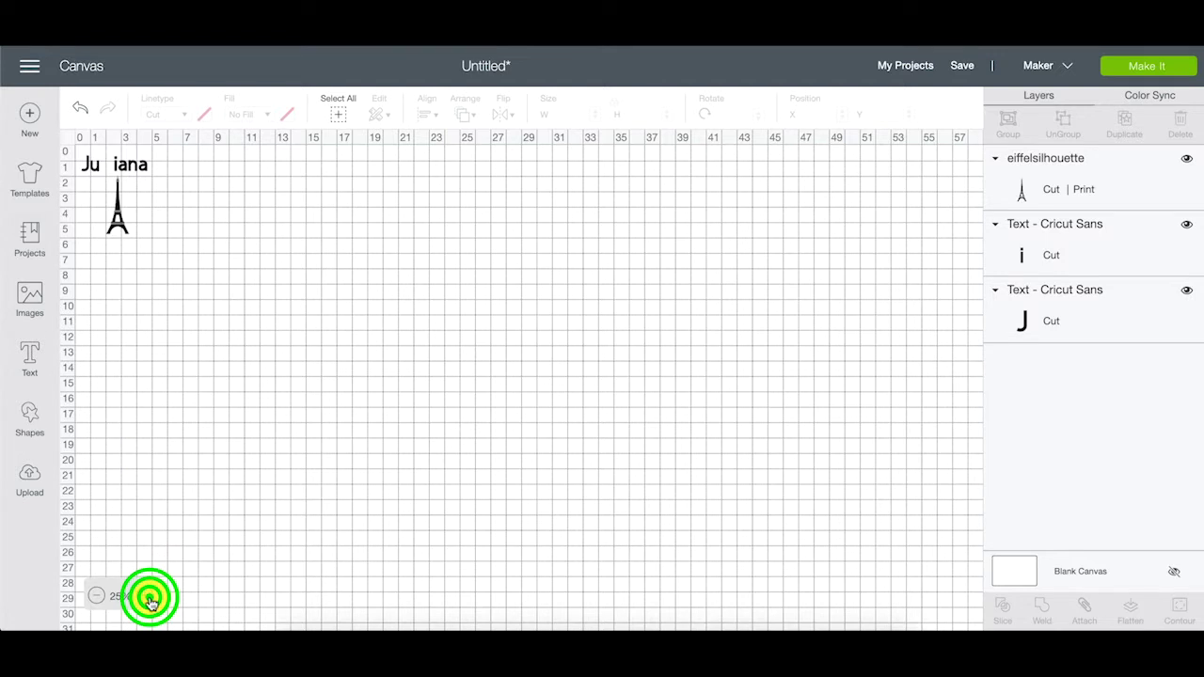
pyautogui.click(148, 596)
pyautogui.click(149, 599)
pyautogui.click(309, 556)
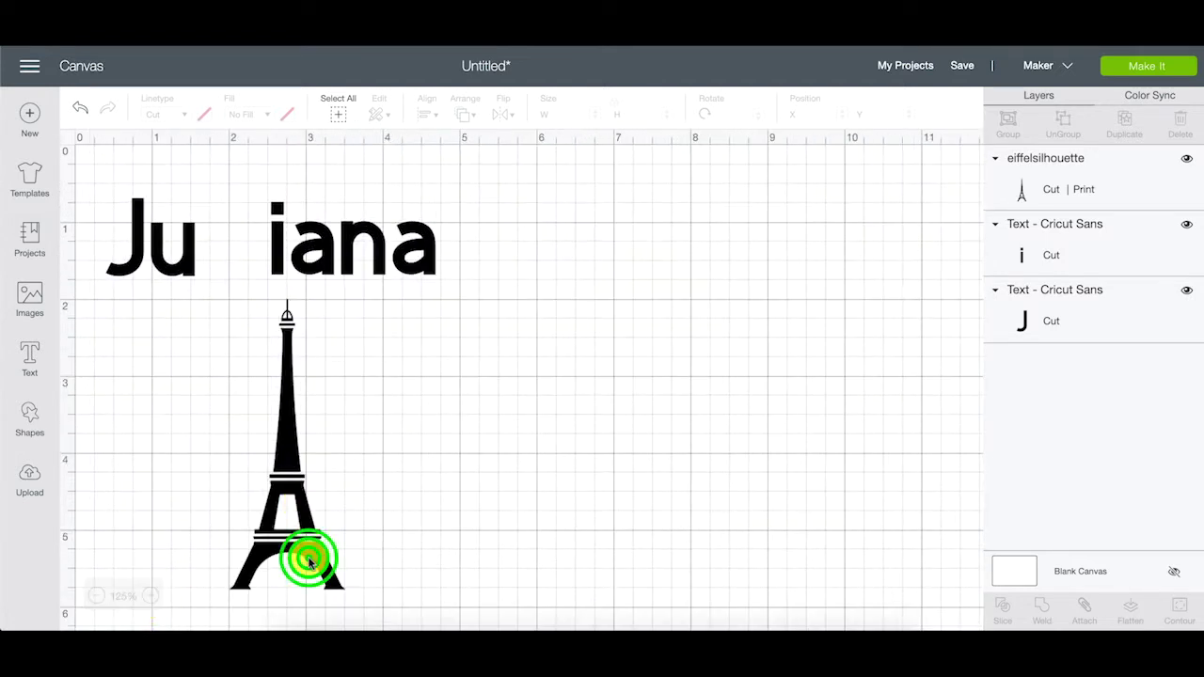
pyautogui.moveTo(358, 600); pyautogui.dragTo(291, 520)
pyautogui.moveTo(271, 459); pyautogui.dragTo(236, 336)
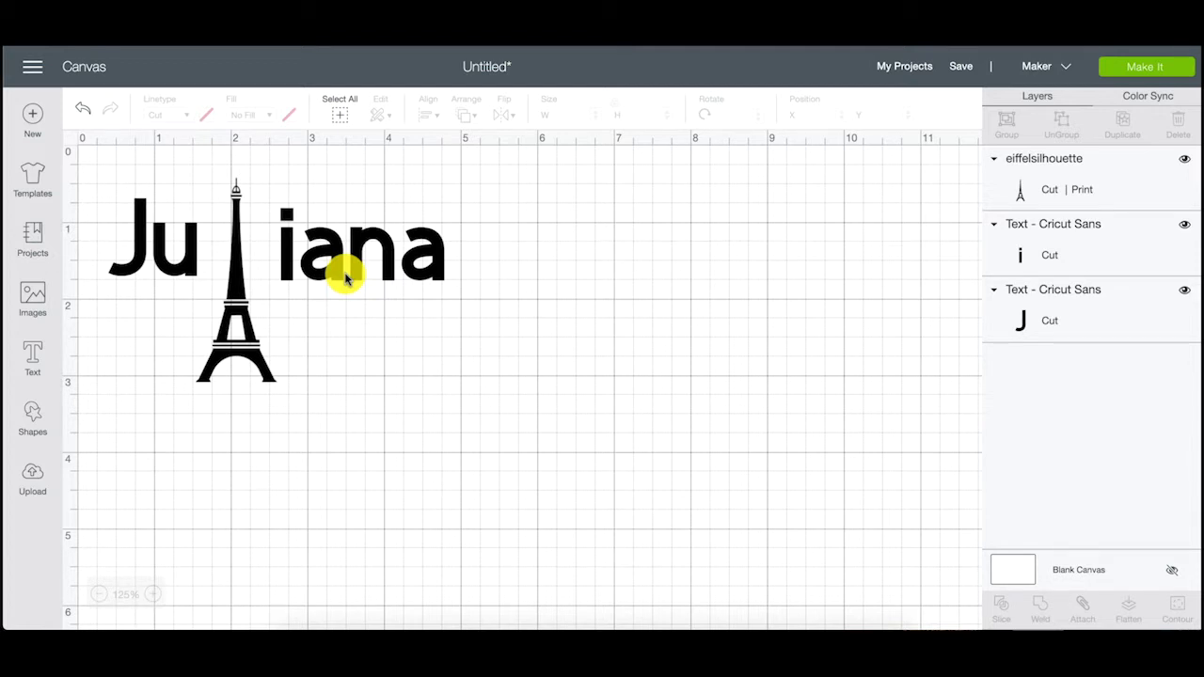
# Lower iana and Ju so both rest on the tower's base, then select the whole design
pyautogui.moveTo(345, 277); pyautogui.dragTo(346, 372)
pyautogui.moveTo(188, 263); pyautogui.dragTo(182, 379)
pyautogui.click(371, 412)
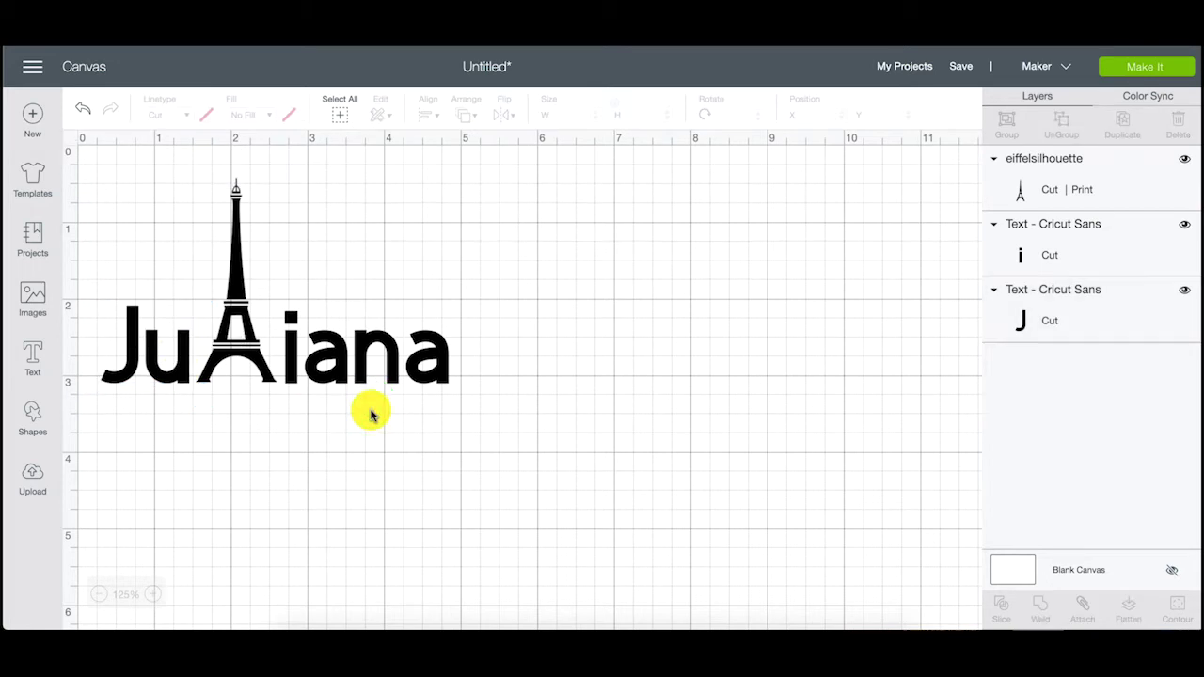
pyautogui.click(474, 400)
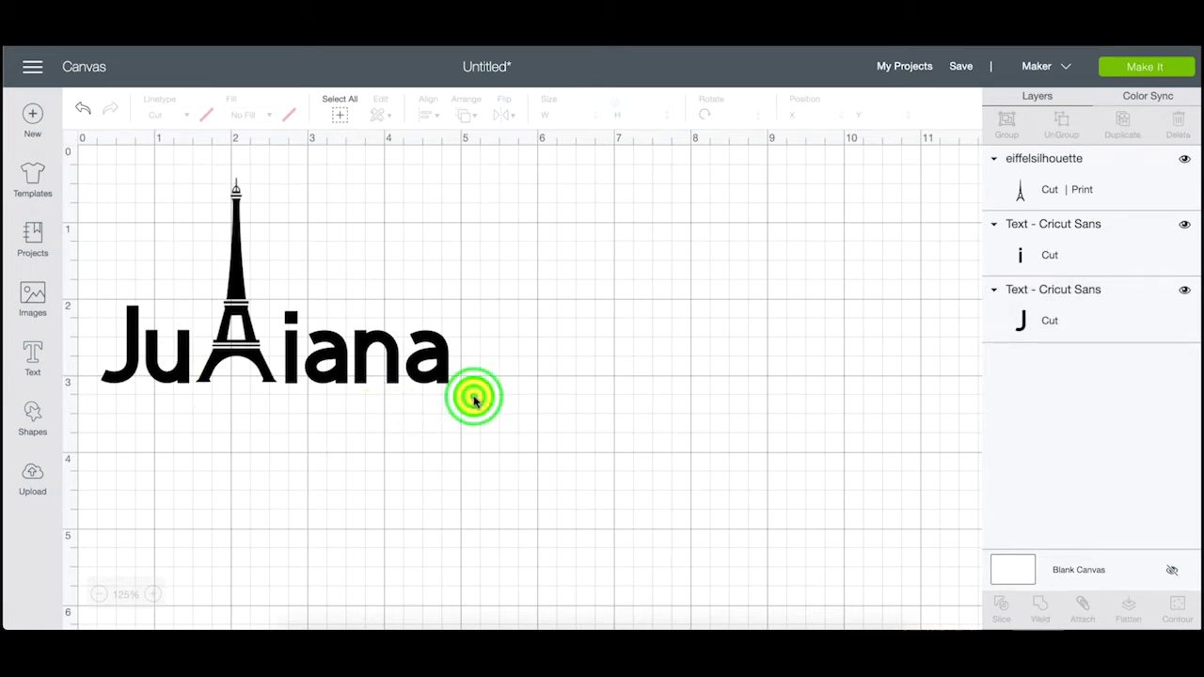
pyautogui.moveTo(475, 400); pyautogui.dragTo(115, 250)
# Set the tower and both text layers to the Engrave linetype
pyautogui.click(173, 110)
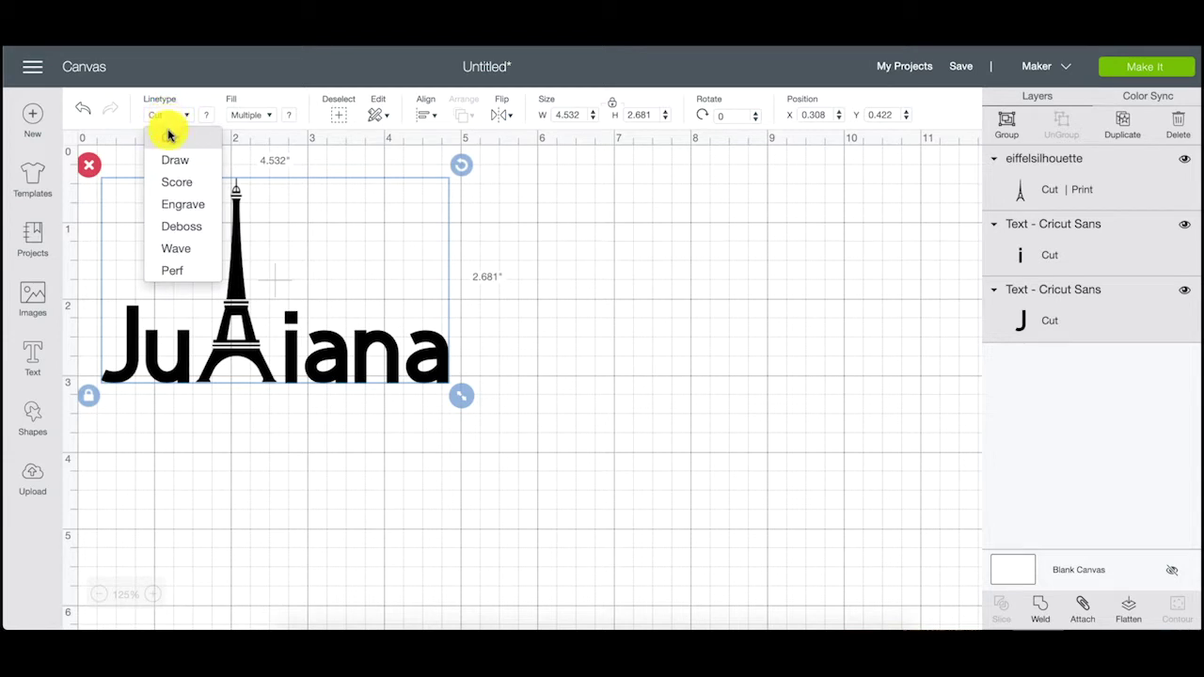
pyautogui.click(181, 205)
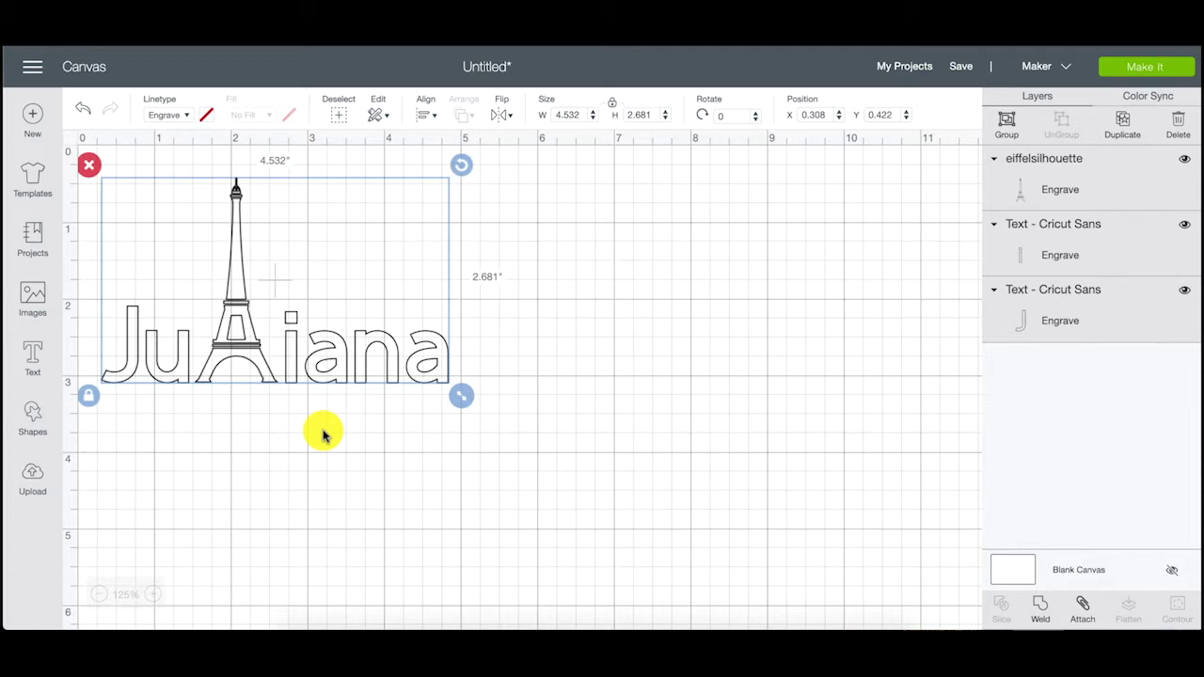
pyautogui.click(323, 435)
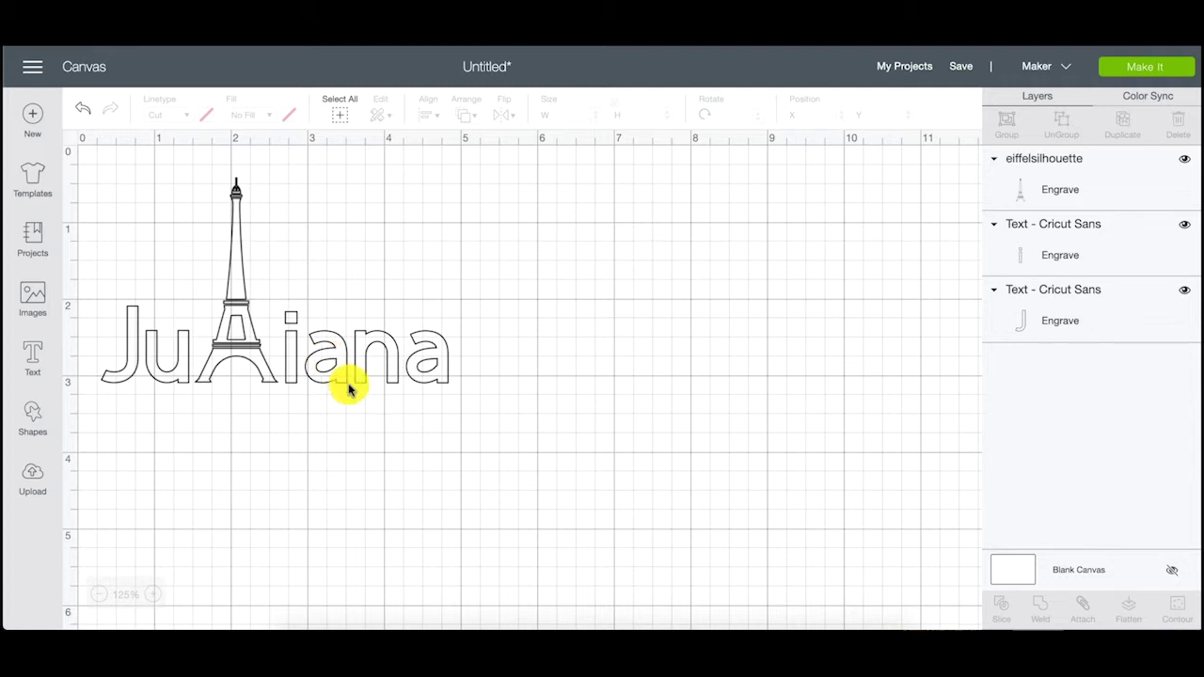
pyautogui.moveTo(465, 411); pyautogui.dragTo(105, 244)
# Duplicate the engraved Juliana design and place the copy to its right
pyautogui.click(248, 311)
pyautogui.click(276, 331)
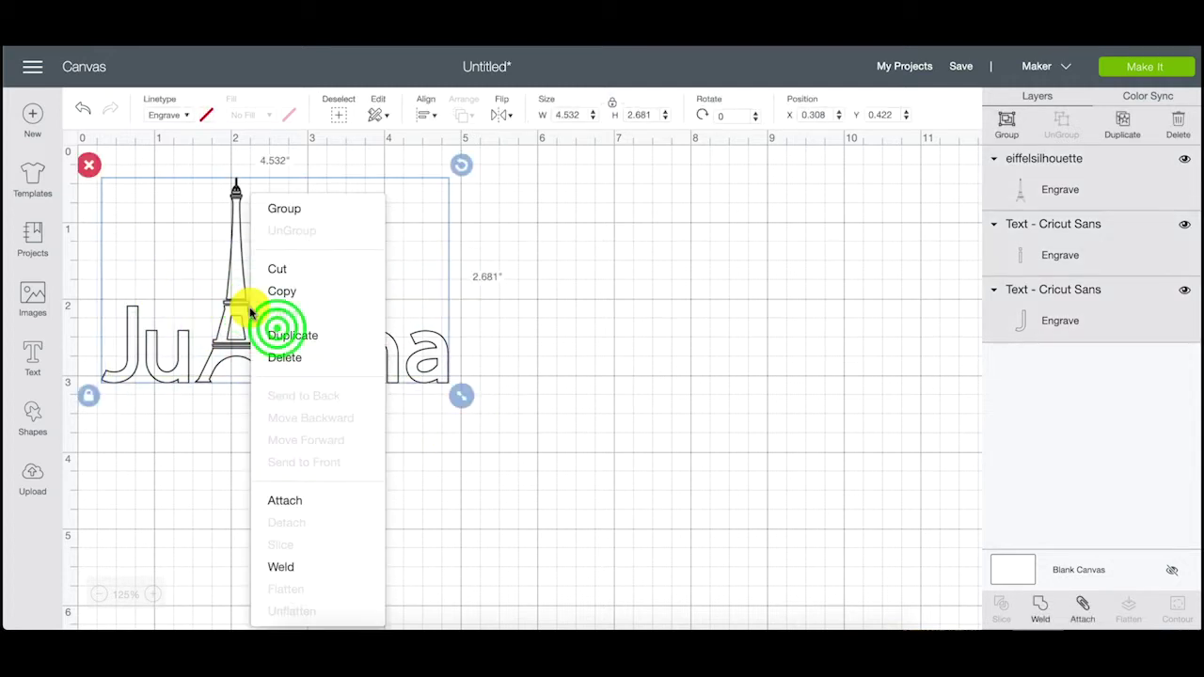
pyautogui.click(301, 411)
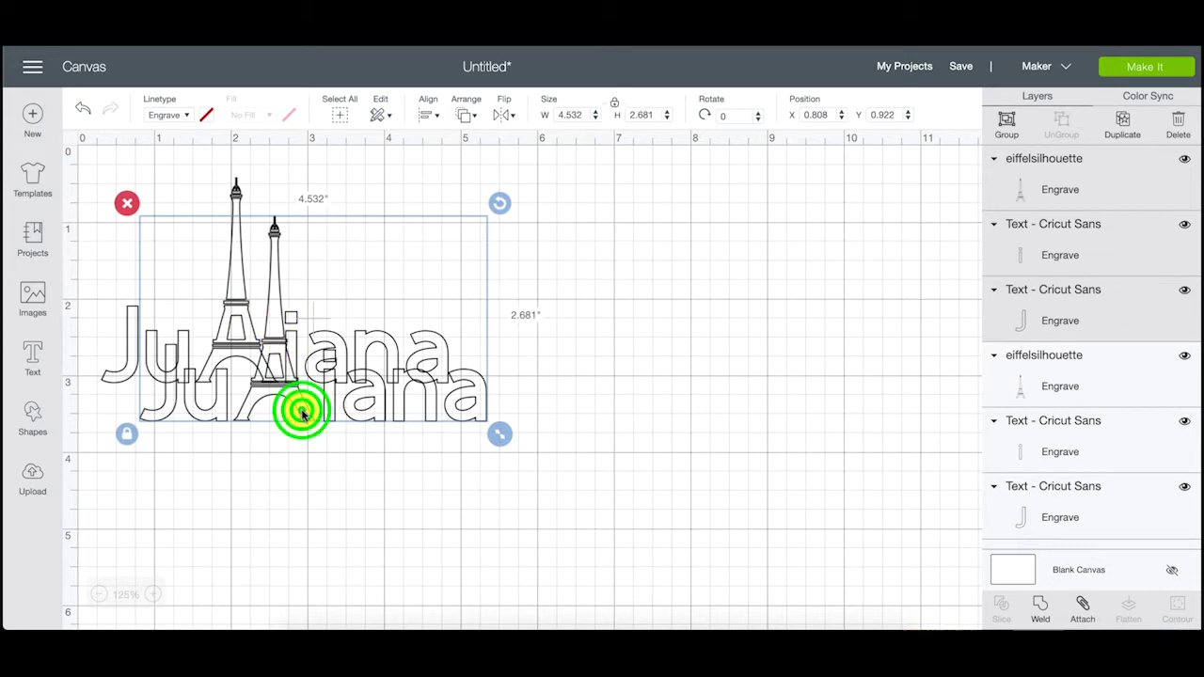
pyautogui.moveTo(301, 411); pyautogui.dragTo(662, 379)
pyautogui.click(529, 472)
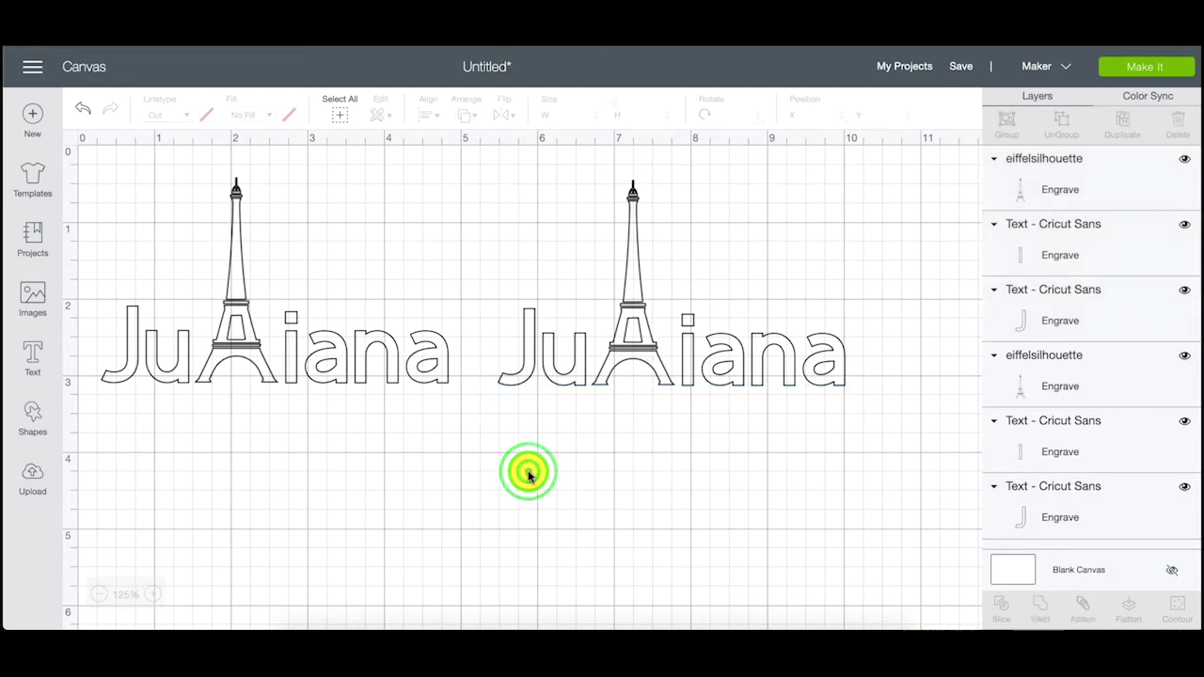
pyautogui.click(31, 473)
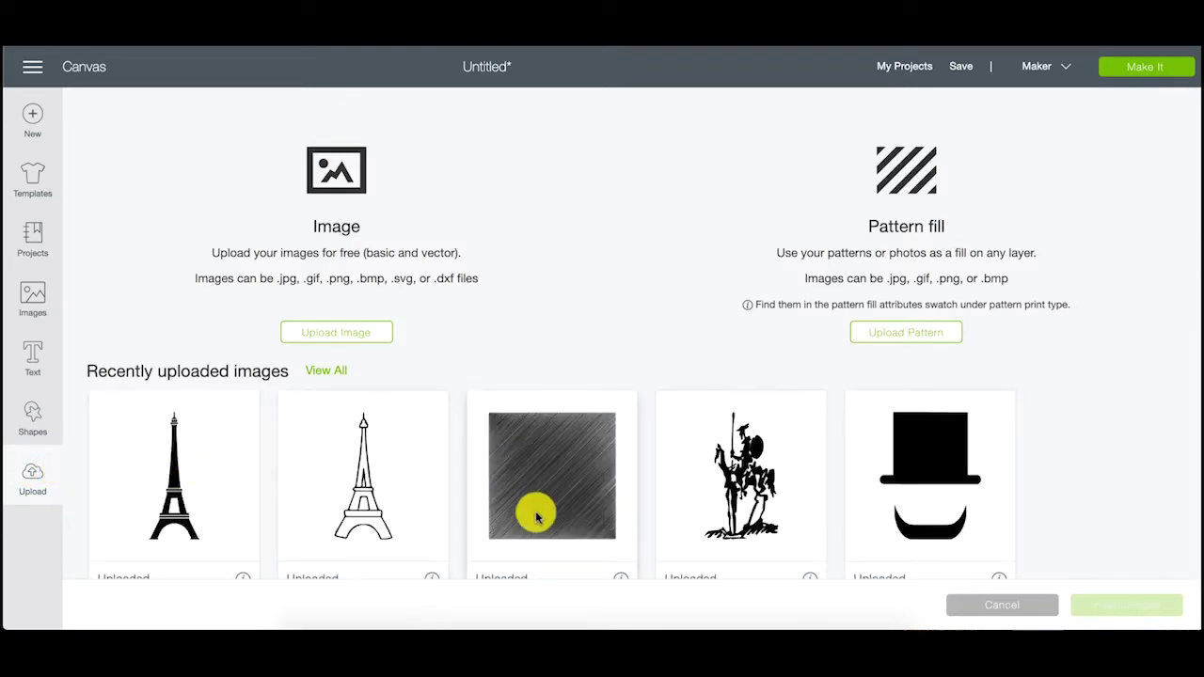
# Insert the diagonal_cut stripe square from the recent uploads
pyautogui.scroll(-1, 541, 515)
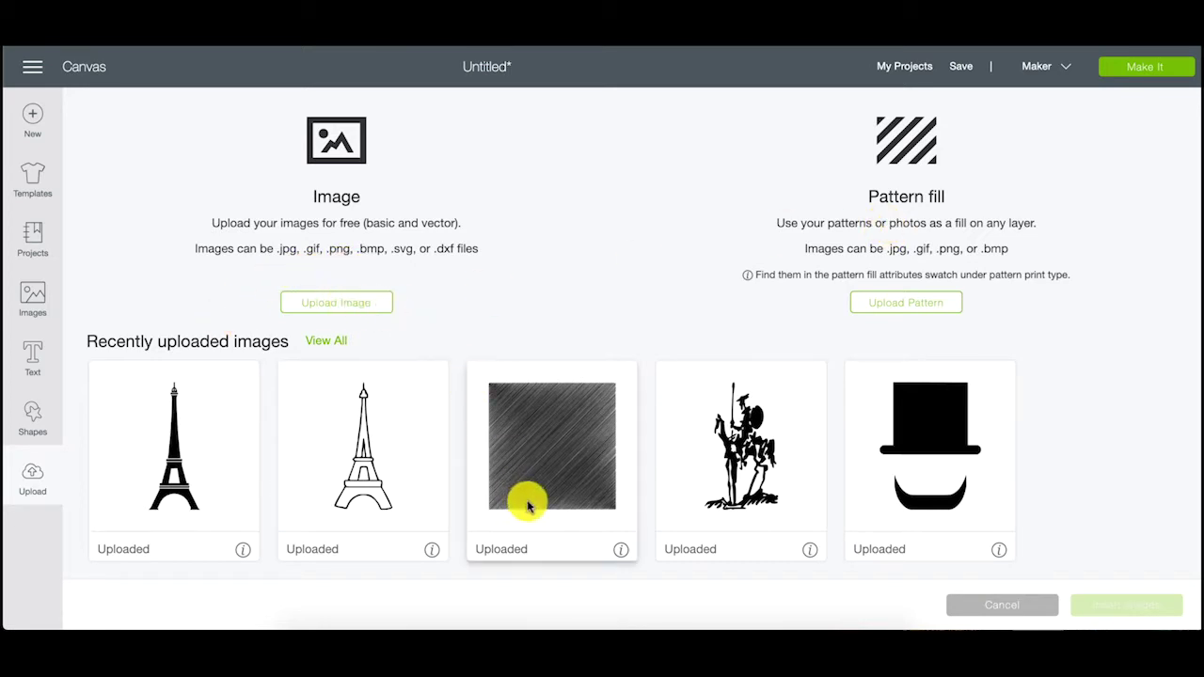
pyautogui.click(545, 448)
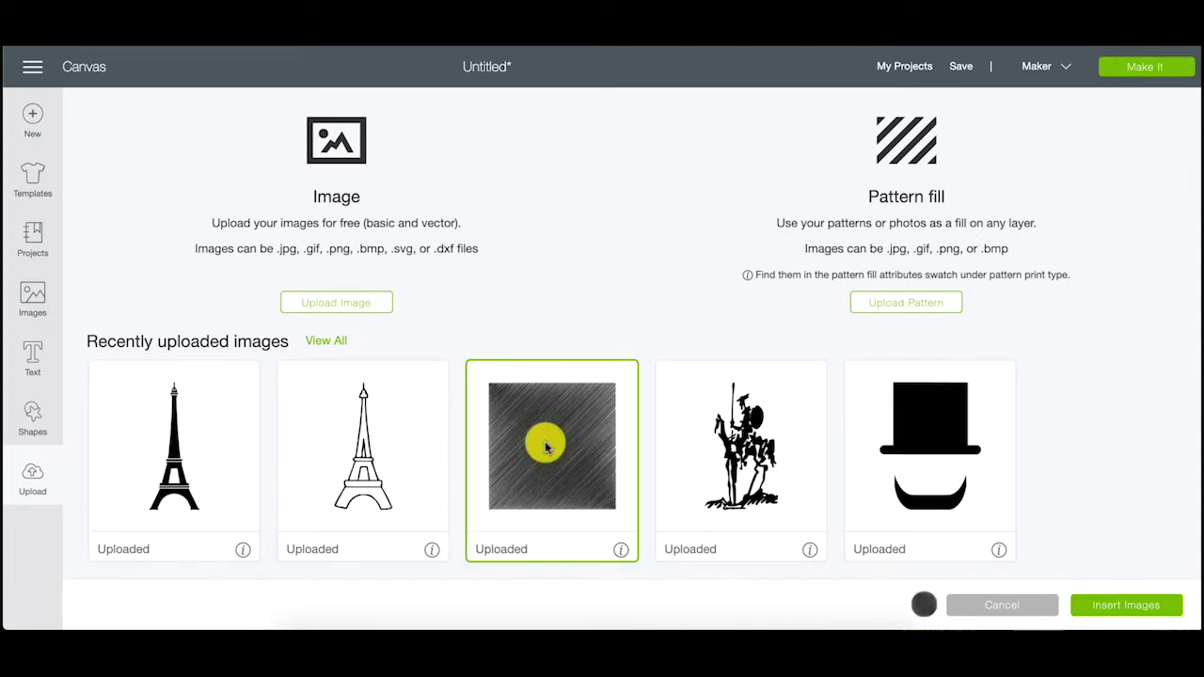
pyautogui.click(1093, 605)
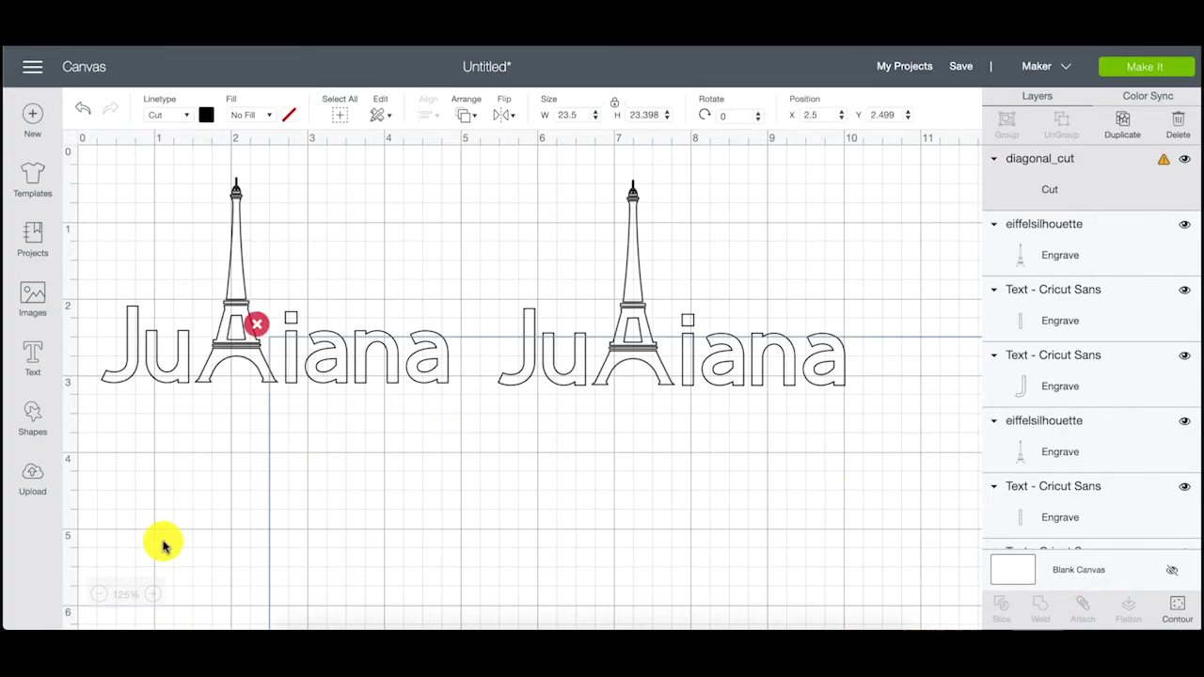
# Resize the diagonal_cut square to about 6.3 inches and move it over the second Juliana
pyautogui.click(98, 595)
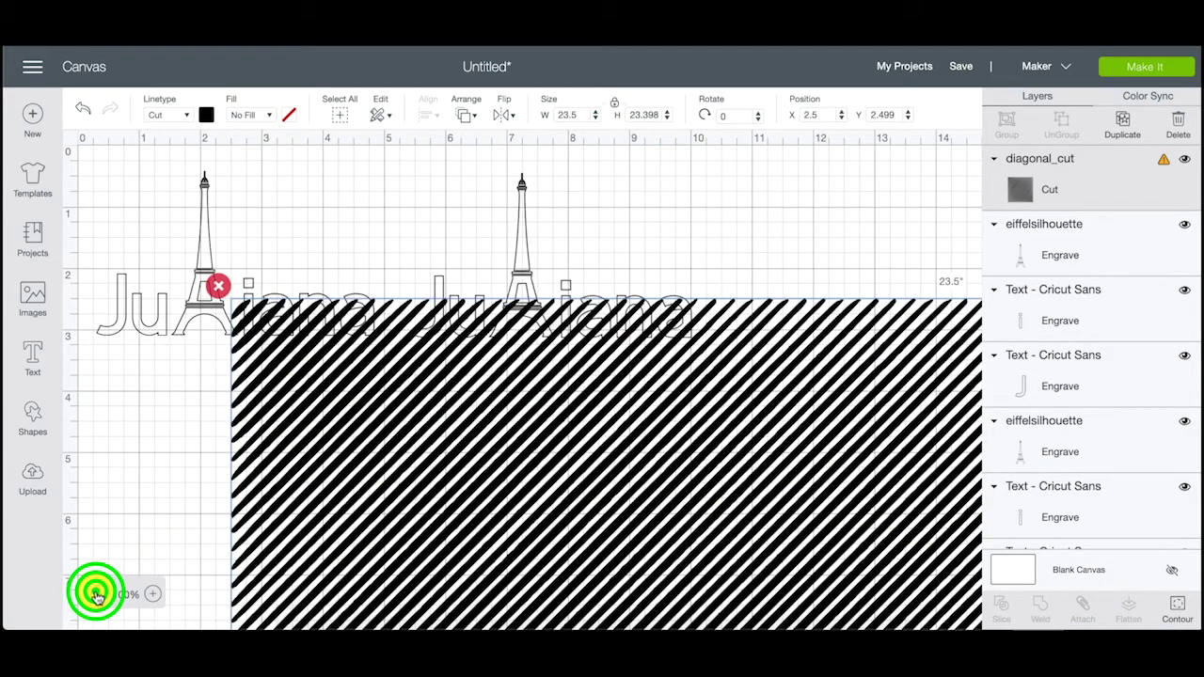
pyautogui.click(98, 595)
pyautogui.click(98, 594)
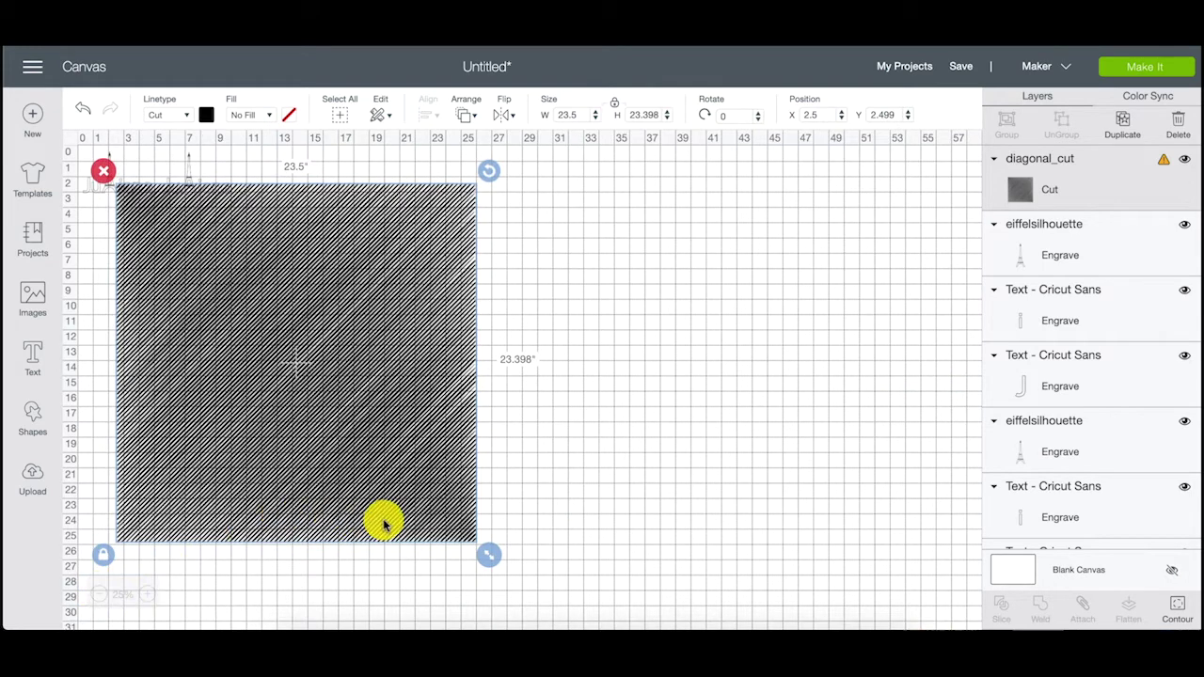
pyautogui.moveTo(480, 552); pyautogui.dragTo(199, 285)
pyautogui.click(143, 589)
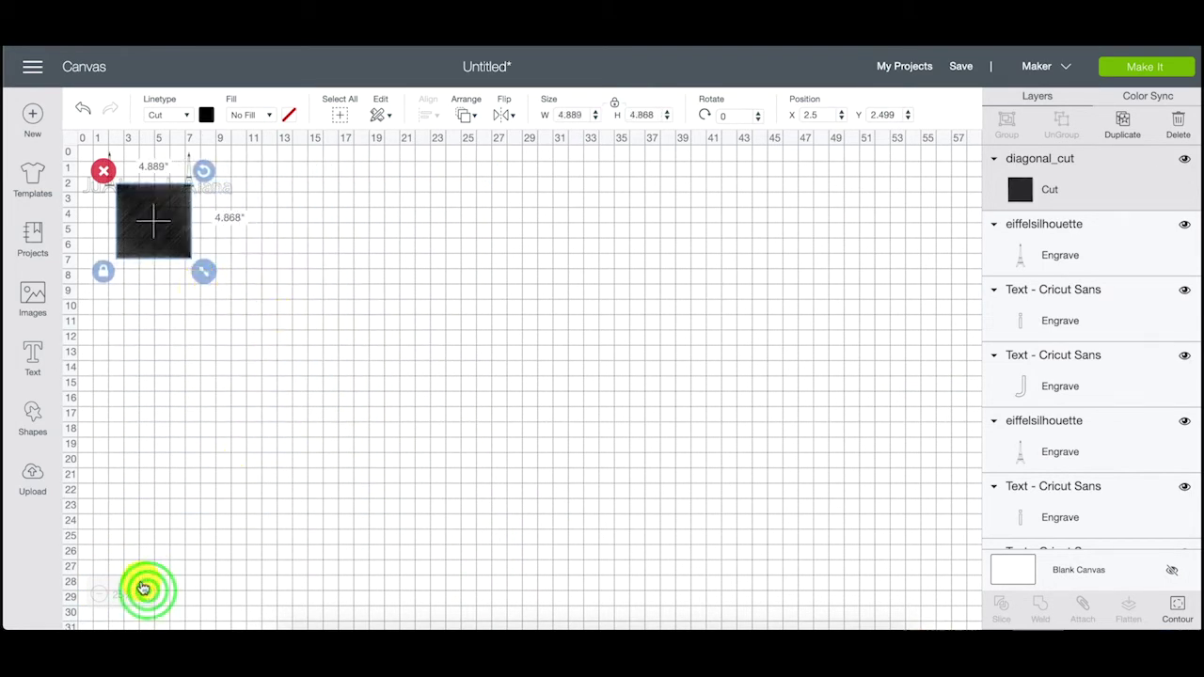
pyautogui.click(146, 591)
pyautogui.click(146, 591)
pyautogui.click(450, 510)
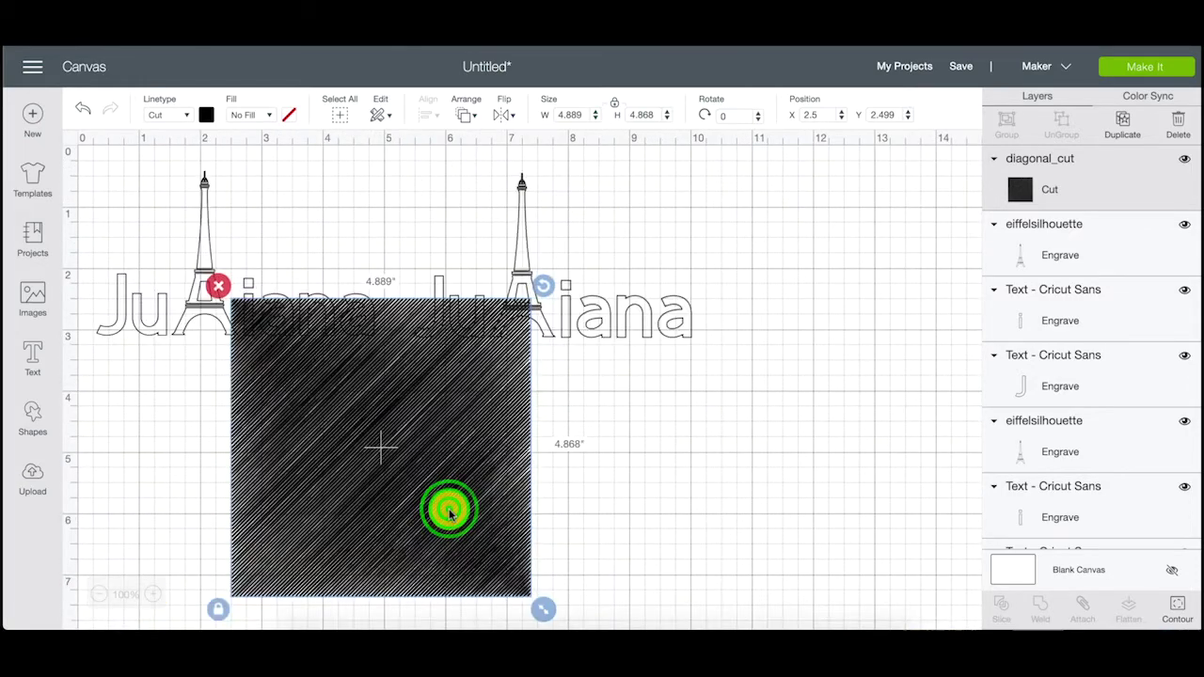
pyautogui.moveTo(450, 510); pyautogui.dragTo(620, 473)
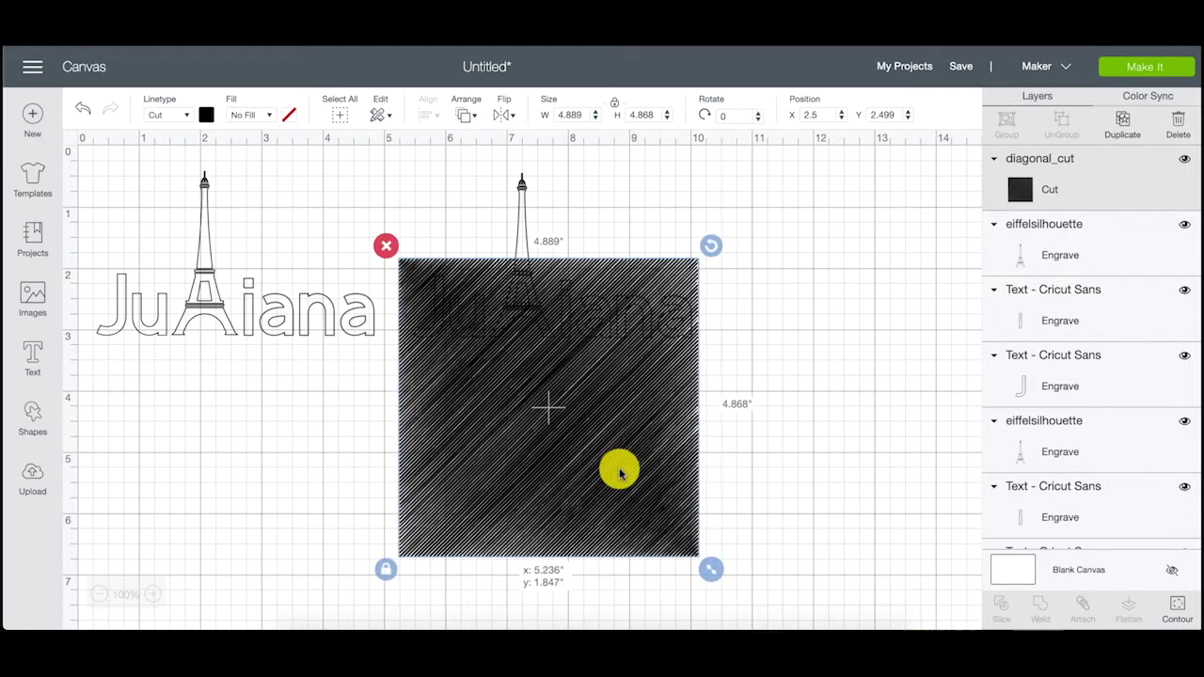
pyautogui.moveTo(712, 570); pyautogui.dragTo(761, 619)
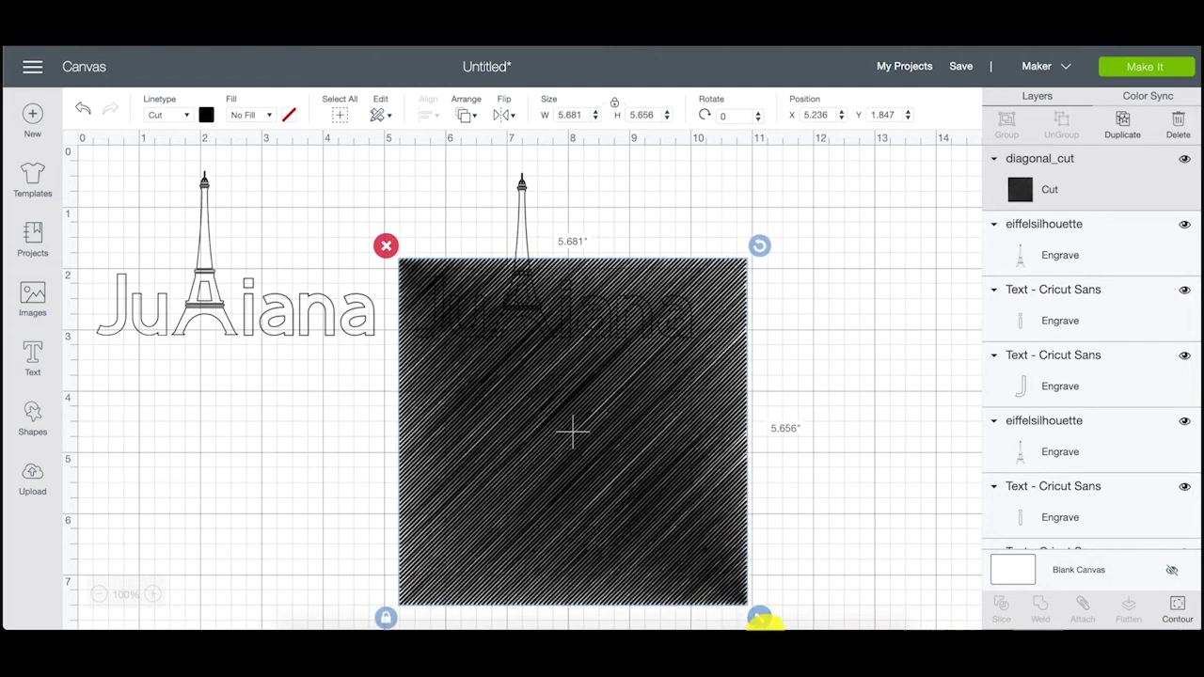
pyautogui.click(613, 389)
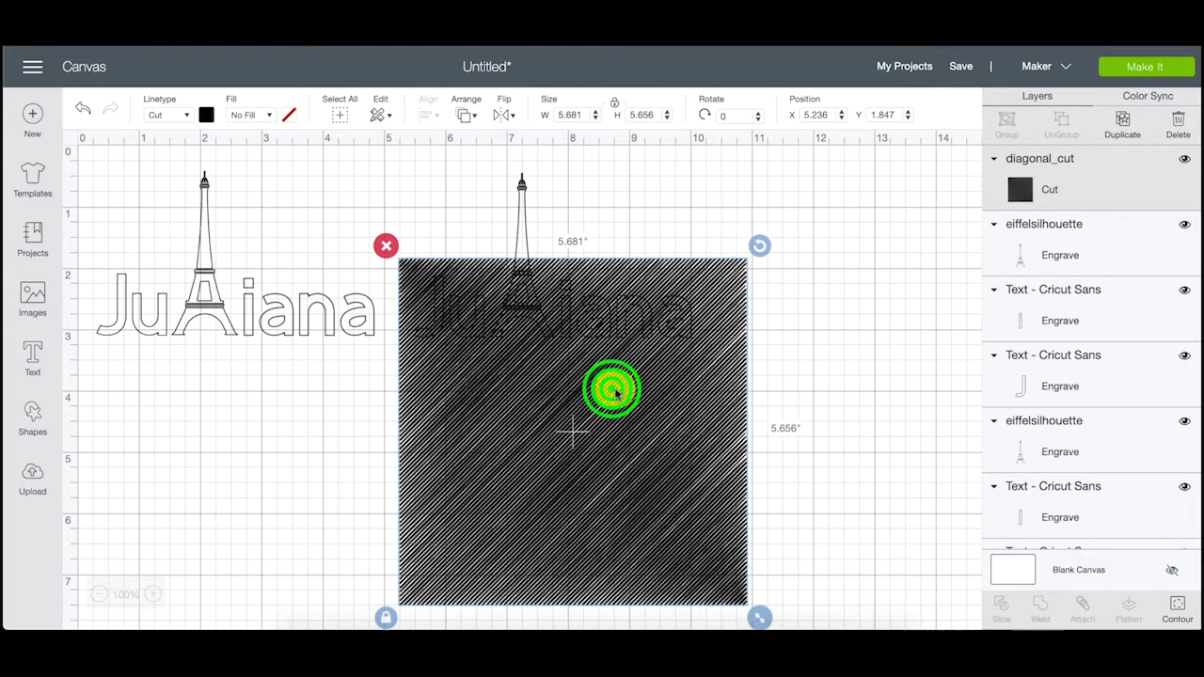
pyautogui.moveTo(614, 390); pyautogui.dragTo(627, 330)
pyautogui.moveTo(820, 572); pyautogui.dragTo(863, 608)
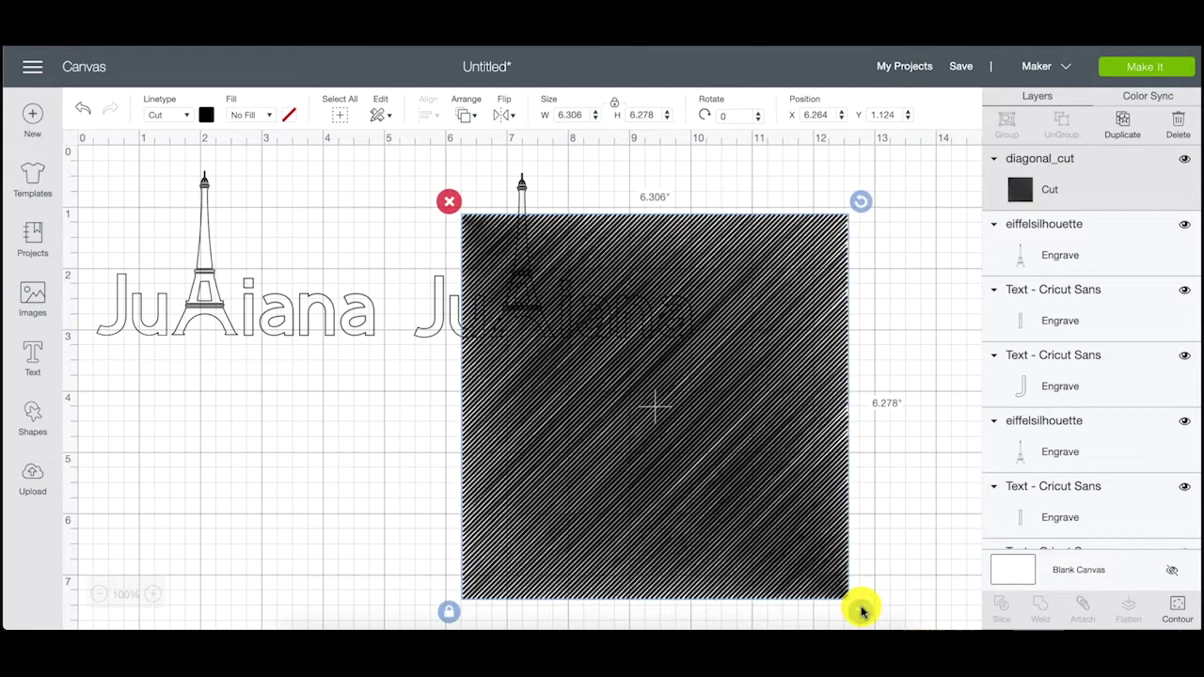
pyautogui.click(367, 400)
pyautogui.moveTo(605, 377); pyautogui.dragTo(602, 383)
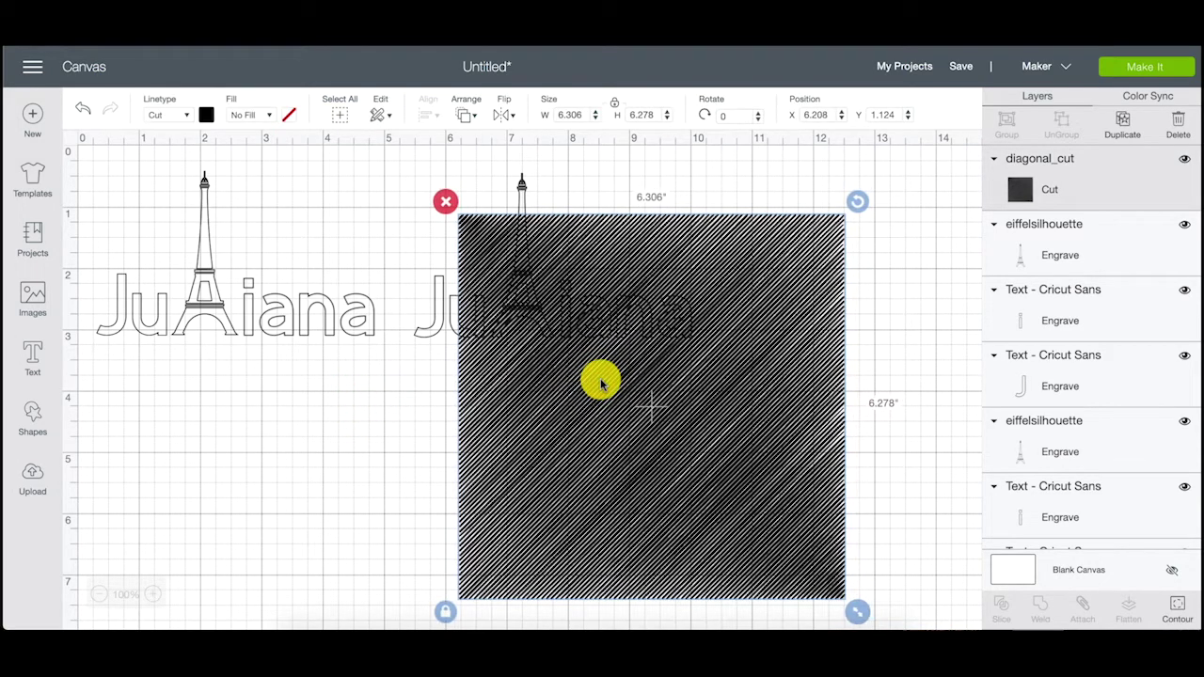
# Send the striped square to back and align it to cover the second Juliana
pyautogui.rightClick(600, 382)
pyautogui.click(613, 395)
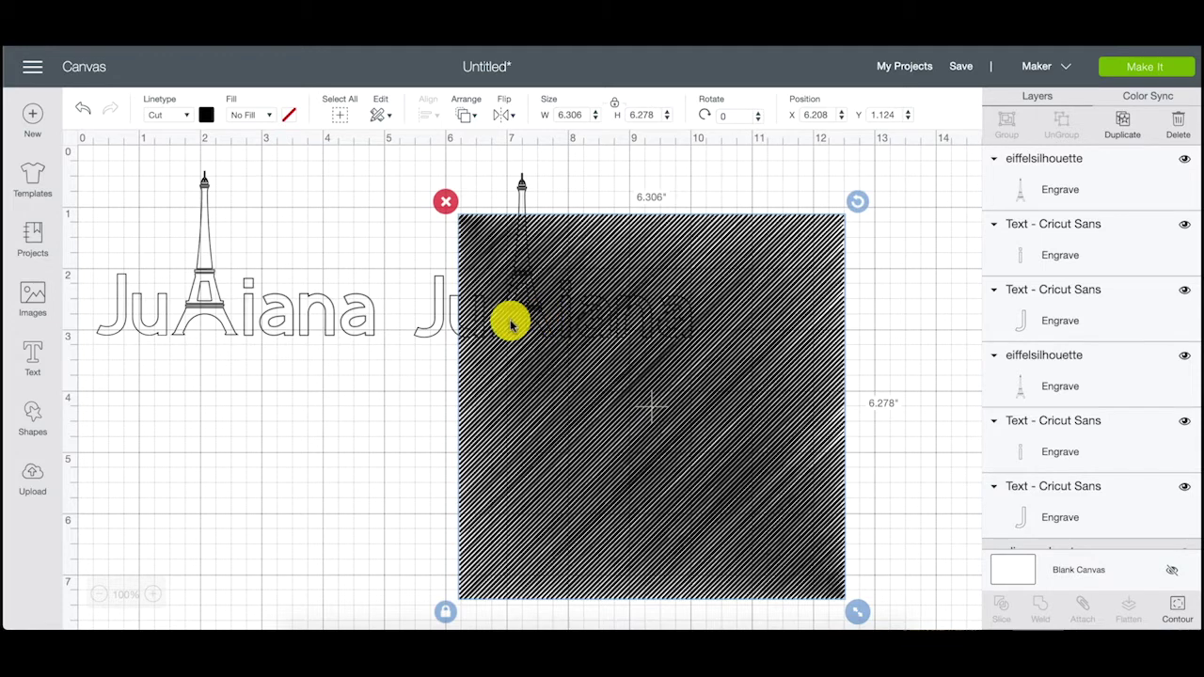
pyautogui.moveTo(405, 264); pyautogui.dragTo(694, 362)
pyautogui.click(534, 296)
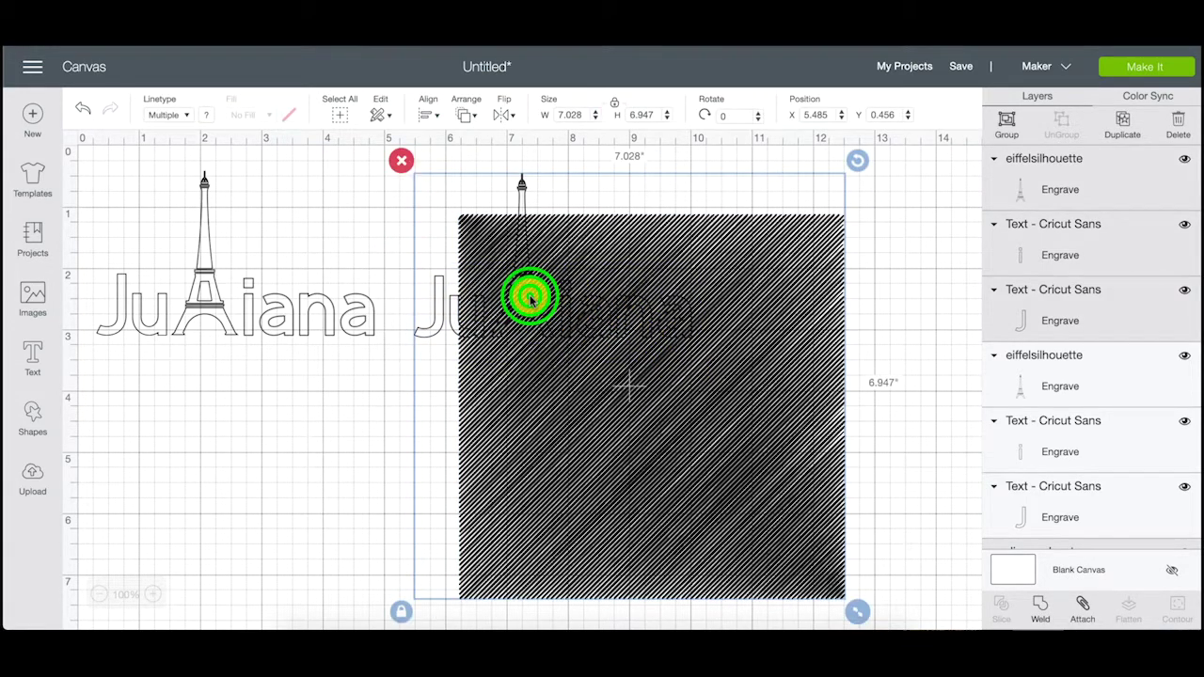
pyautogui.moveTo(532, 298); pyautogui.dragTo(554, 317)
pyautogui.click(345, 408)
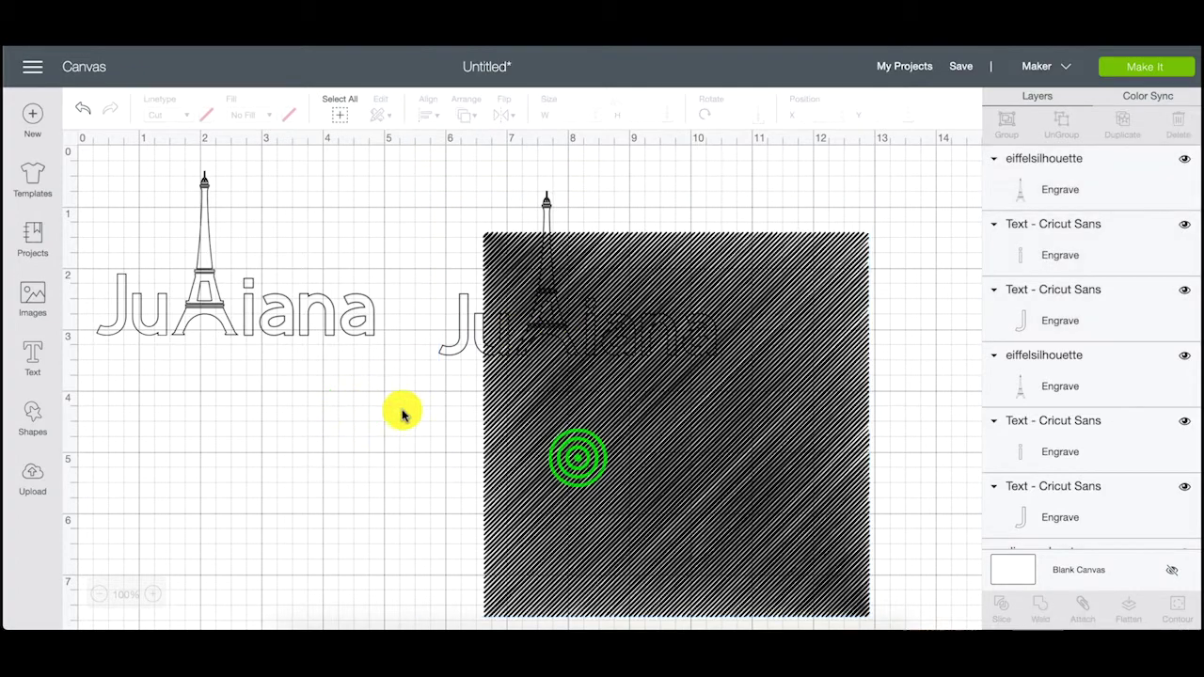
pyautogui.moveTo(576, 457)
pyautogui.mouseDown()
pyautogui.moveTo(536, 452)
pyautogui.moveTo(492, 410)
pyautogui.mouseUp()
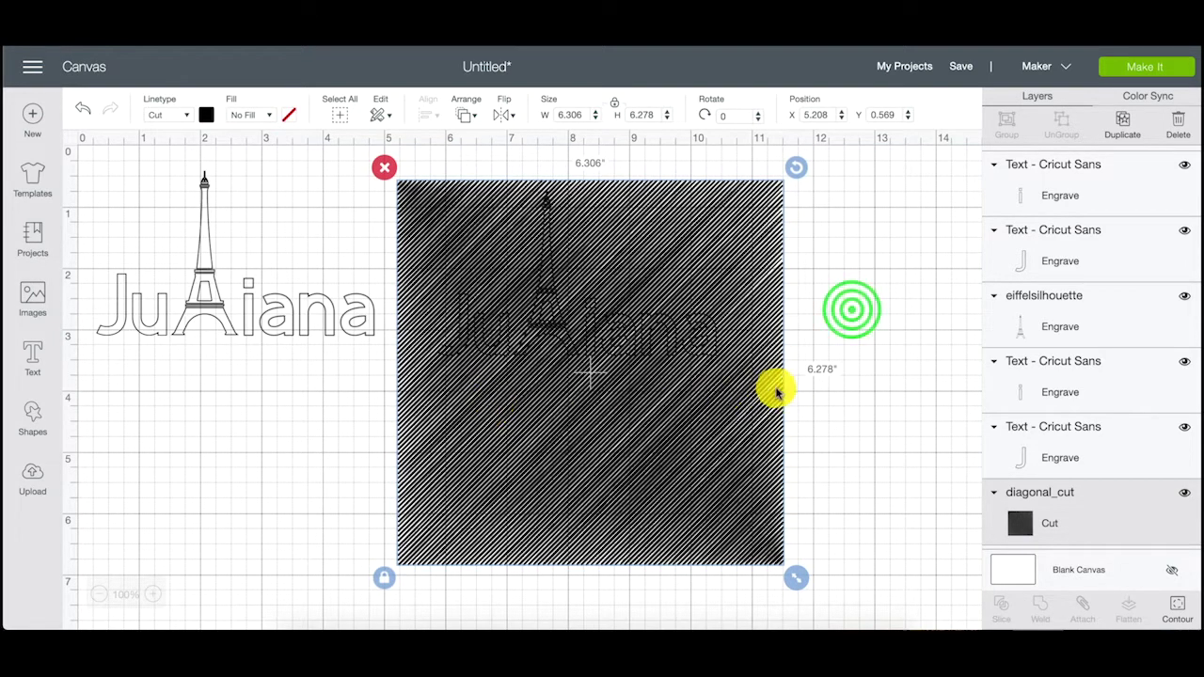
pyautogui.click(849, 307)
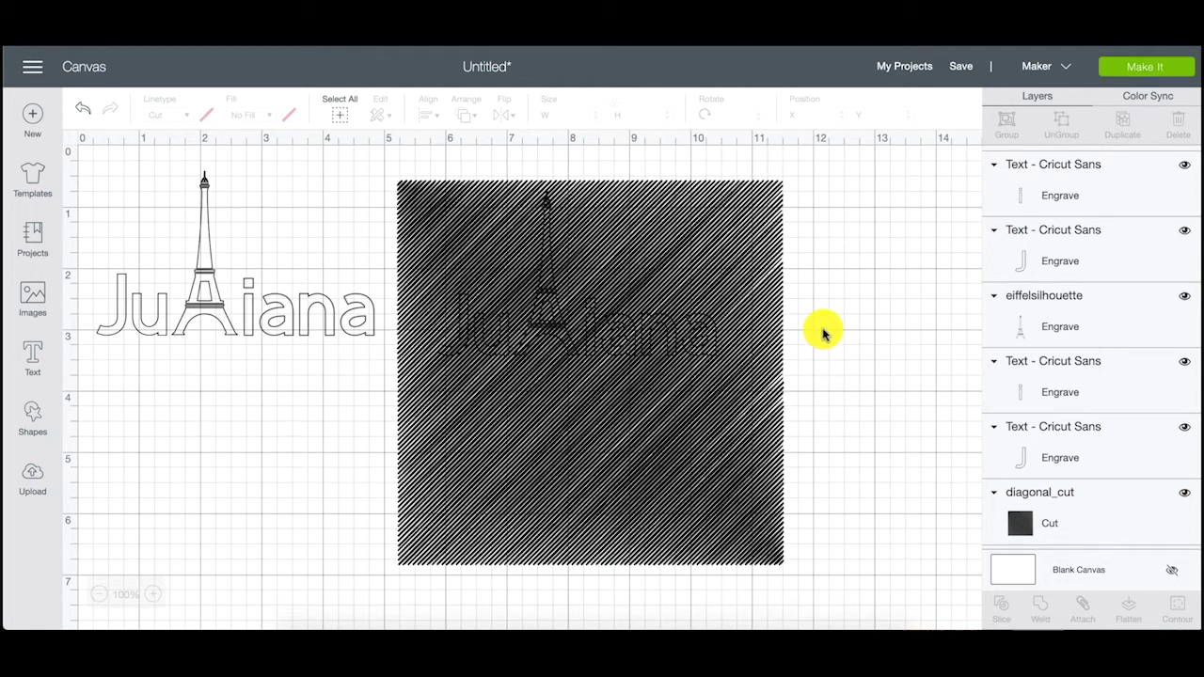
# Slice Ju, iana and the Eiffel tower each out of the striped square
pyautogui.moveTo(824, 342); pyautogui.dragTo(644, 323)
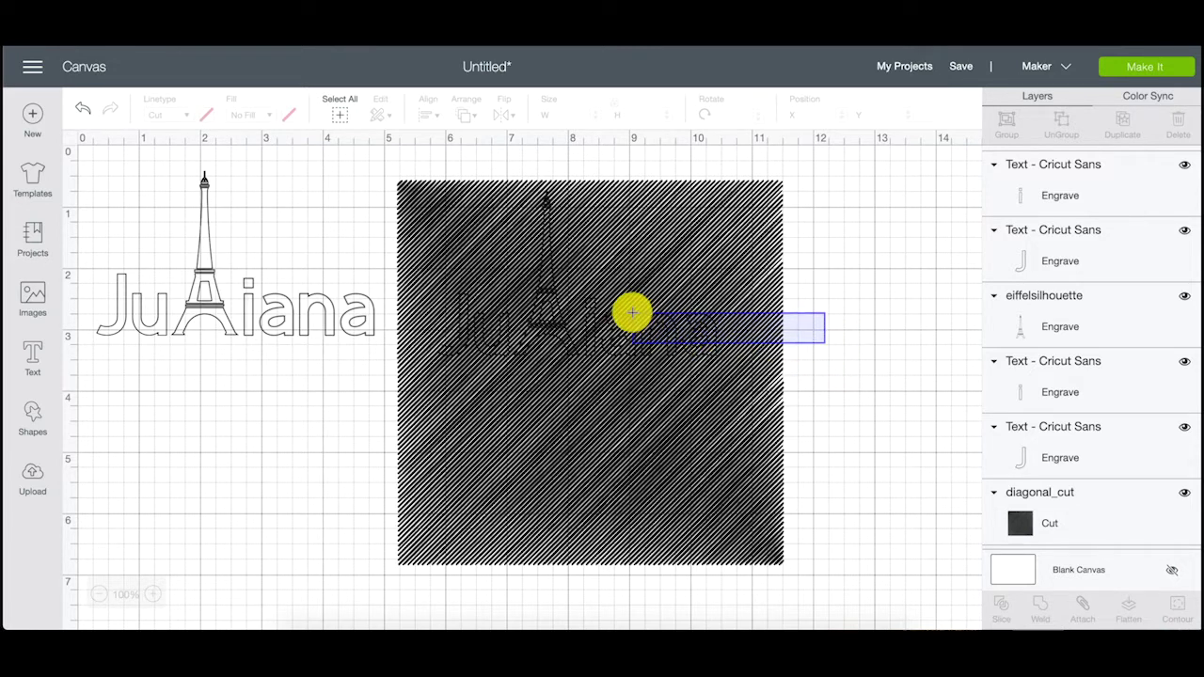
pyautogui.moveTo(632, 312); pyautogui.dragTo(632, 317)
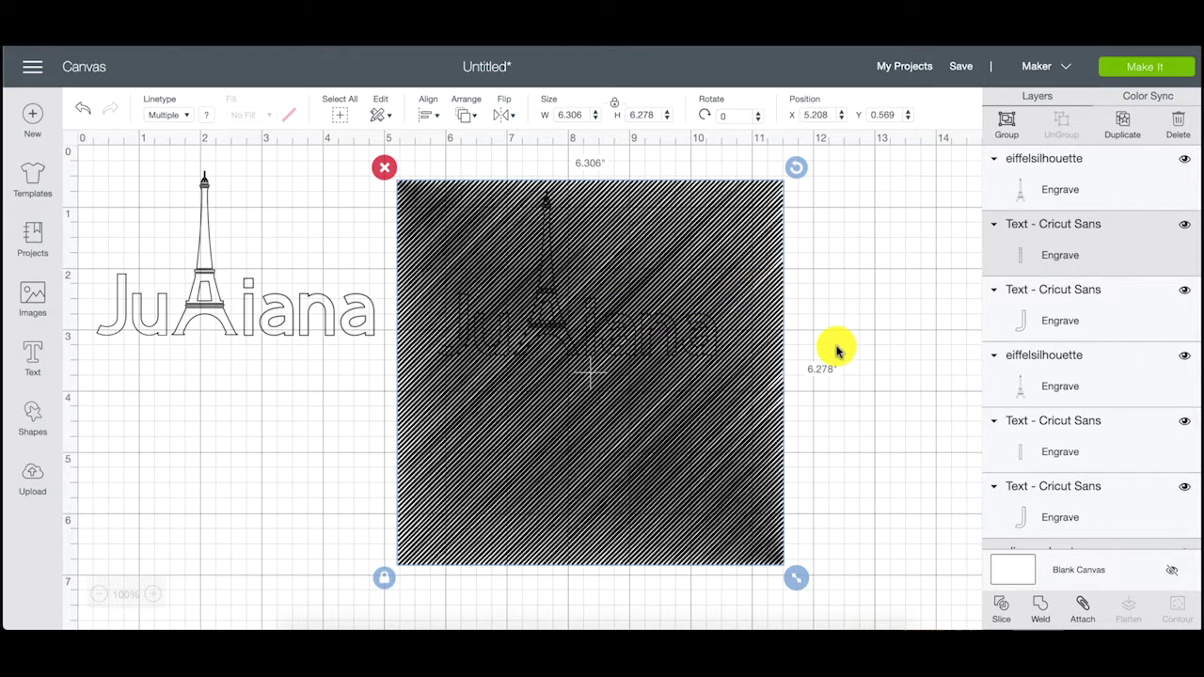
pyautogui.click(1005, 599)
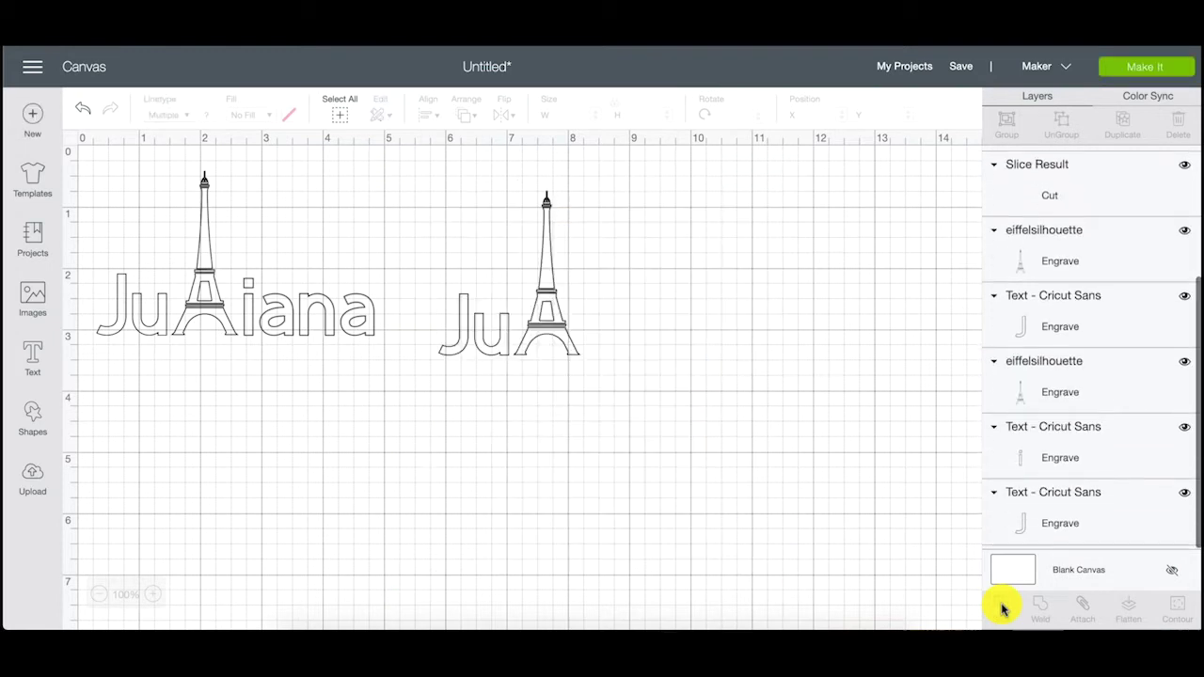
pyautogui.click(394, 318)
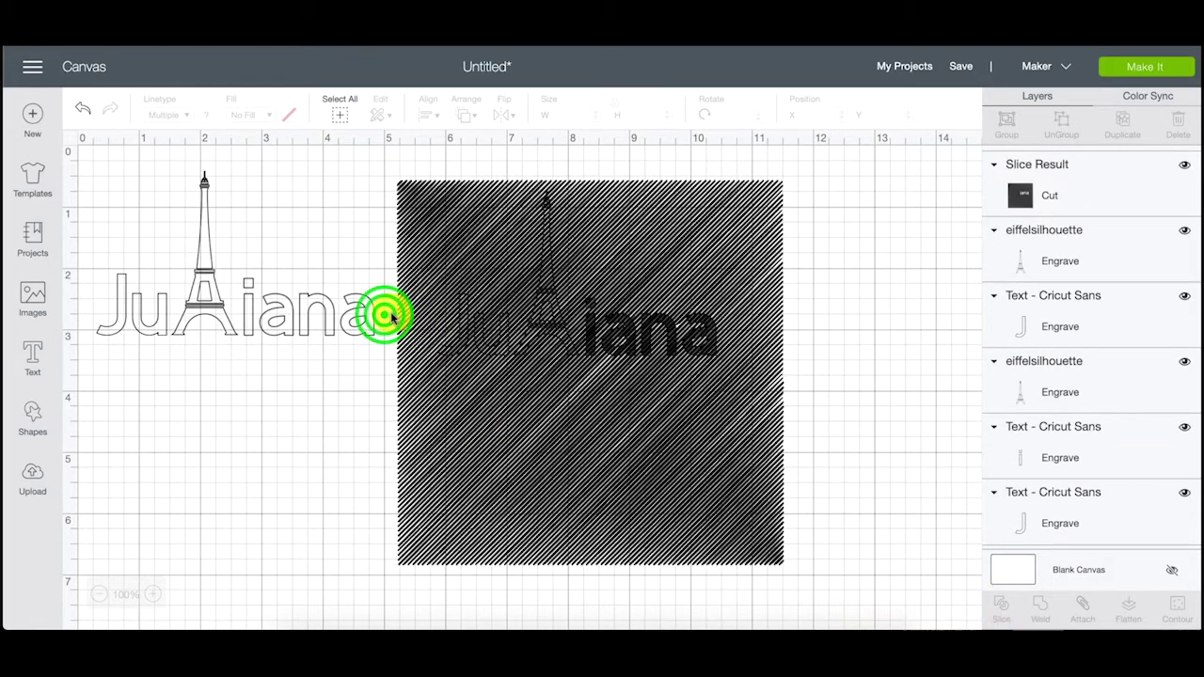
pyautogui.moveTo(384, 317)
pyautogui.mouseDown()
pyautogui.moveTo(465, 331)
pyautogui.moveTo(498, 358)
pyautogui.mouseUp()
pyautogui.click(1001, 608)
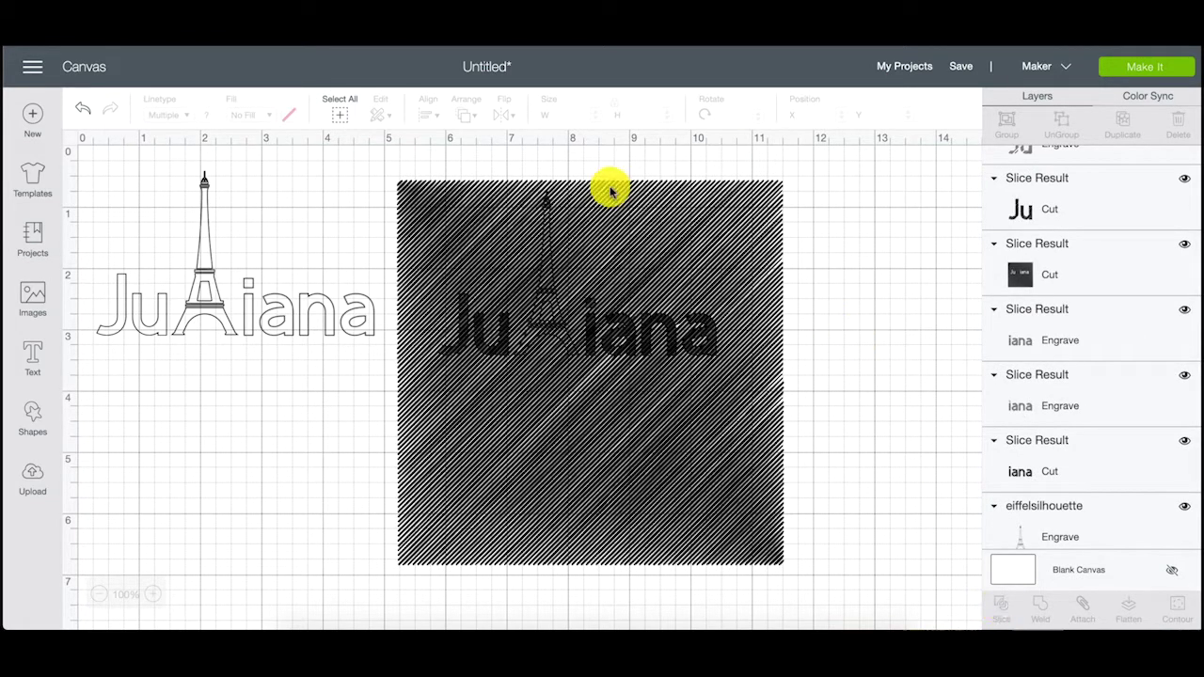
pyautogui.moveTo(524, 163); pyautogui.dragTo(565, 258)
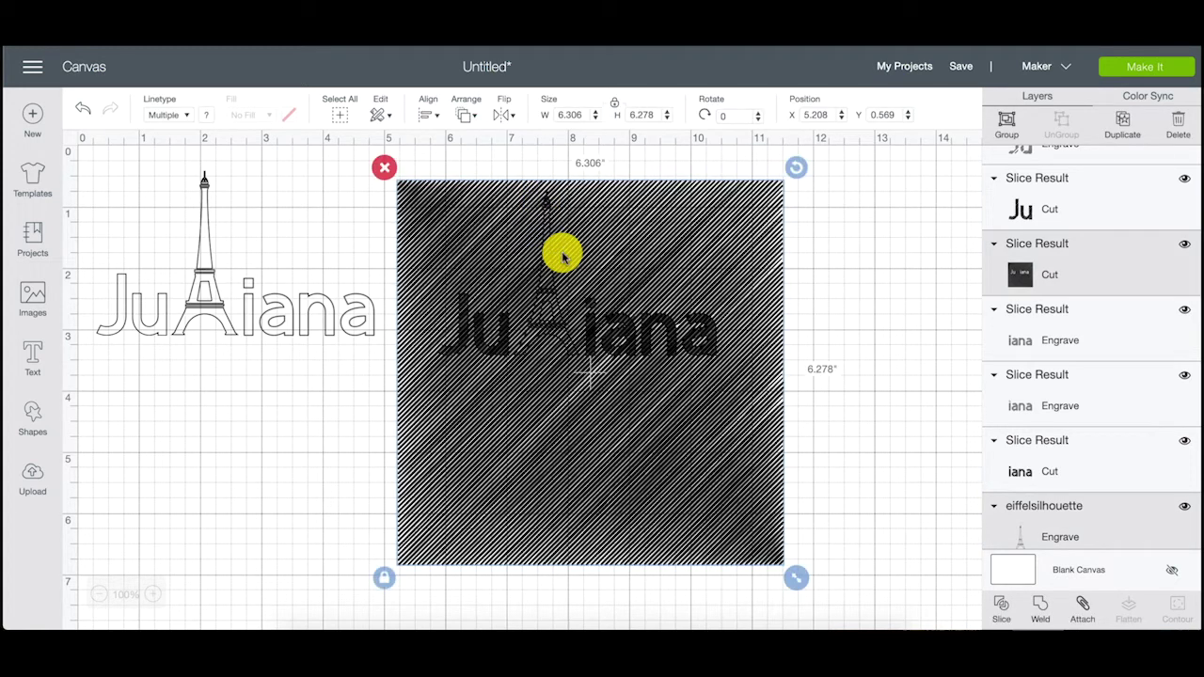
pyautogui.click(1000, 607)
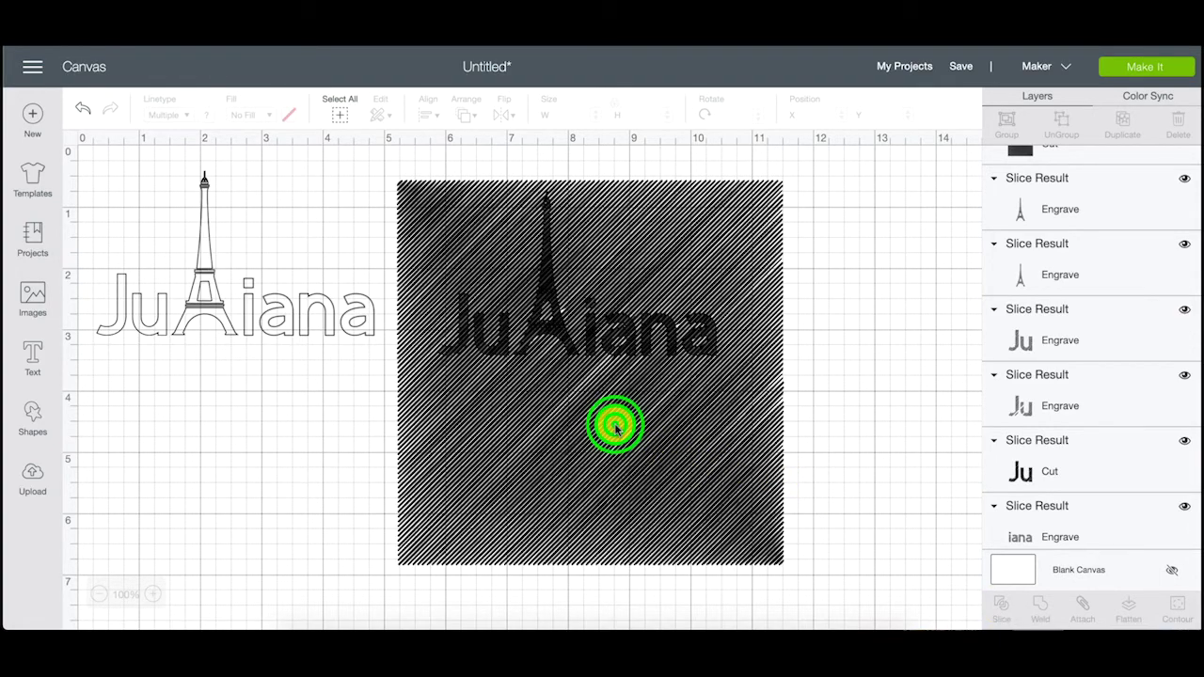
# Drag the leftover striped square off the lettering and delete it
pyautogui.moveTo(615, 427)
pyautogui.mouseDown()
pyautogui.moveTo(822, 430)
pyautogui.moveTo(788, 527)
pyautogui.moveTo(627, 559)
pyautogui.moveTo(610, 576)
pyautogui.moveTo(619, 616)
pyautogui.mouseUp()
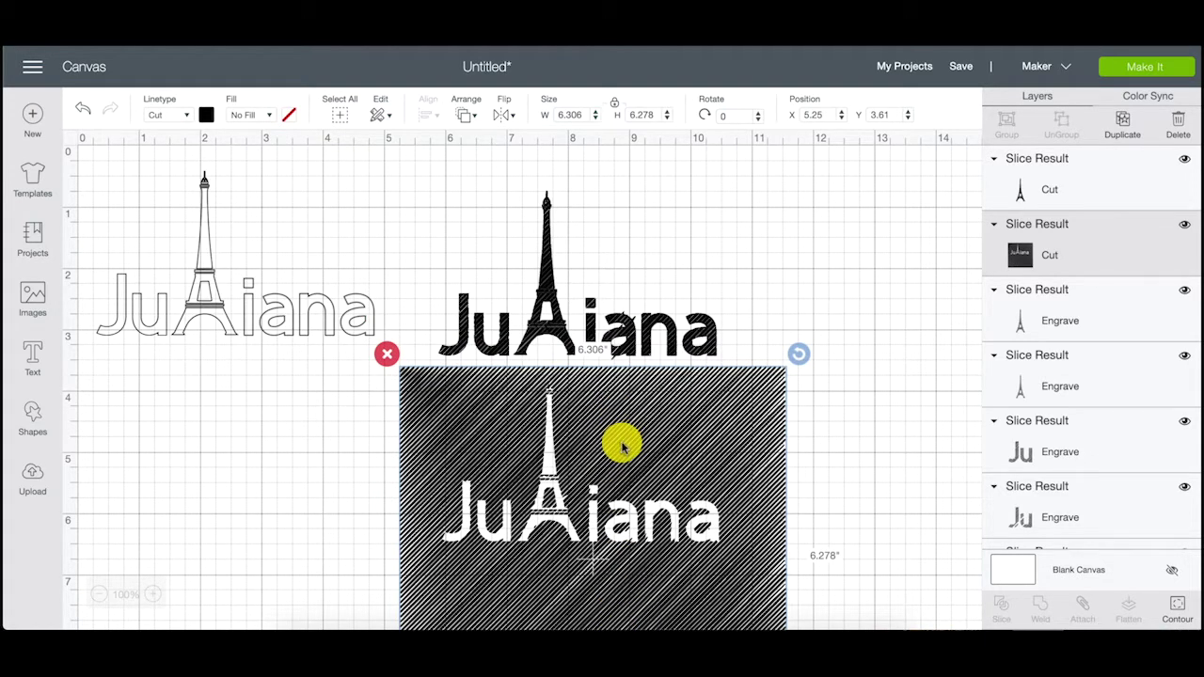
pyautogui.press('Delete')
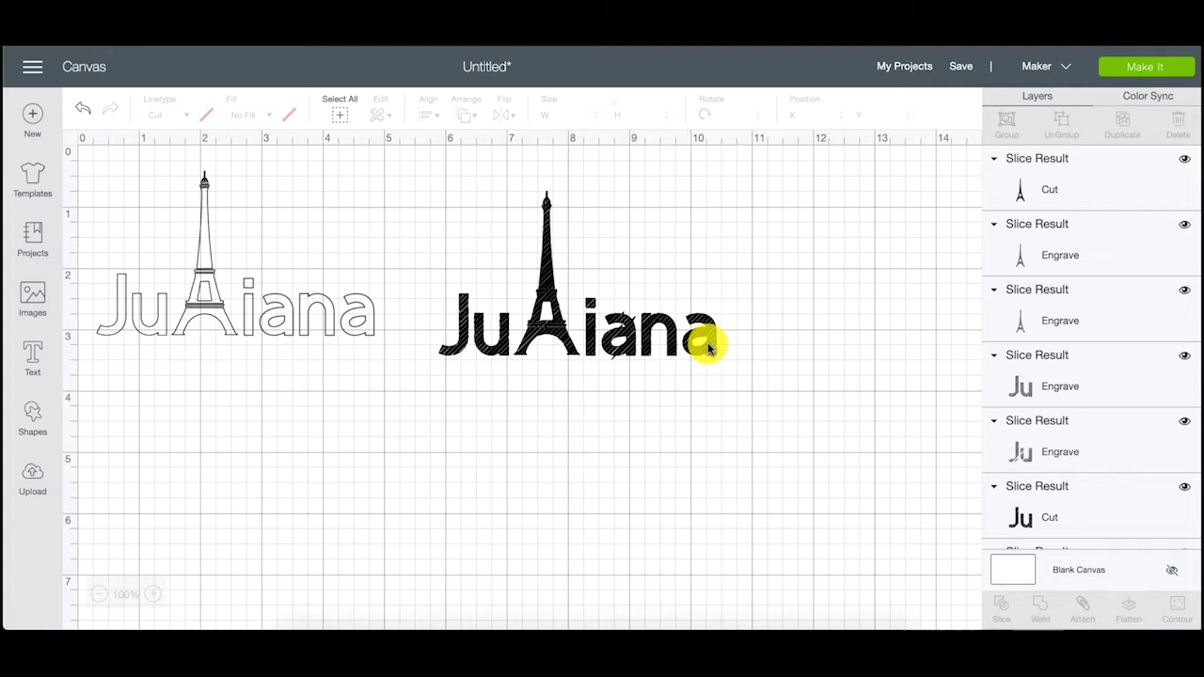
# Pull the iana and Eiffel tower slice pieces apart into separate stacked rows
pyautogui.moveTo(673, 350); pyautogui.dragTo(672, 404)
pyautogui.click(664, 320)
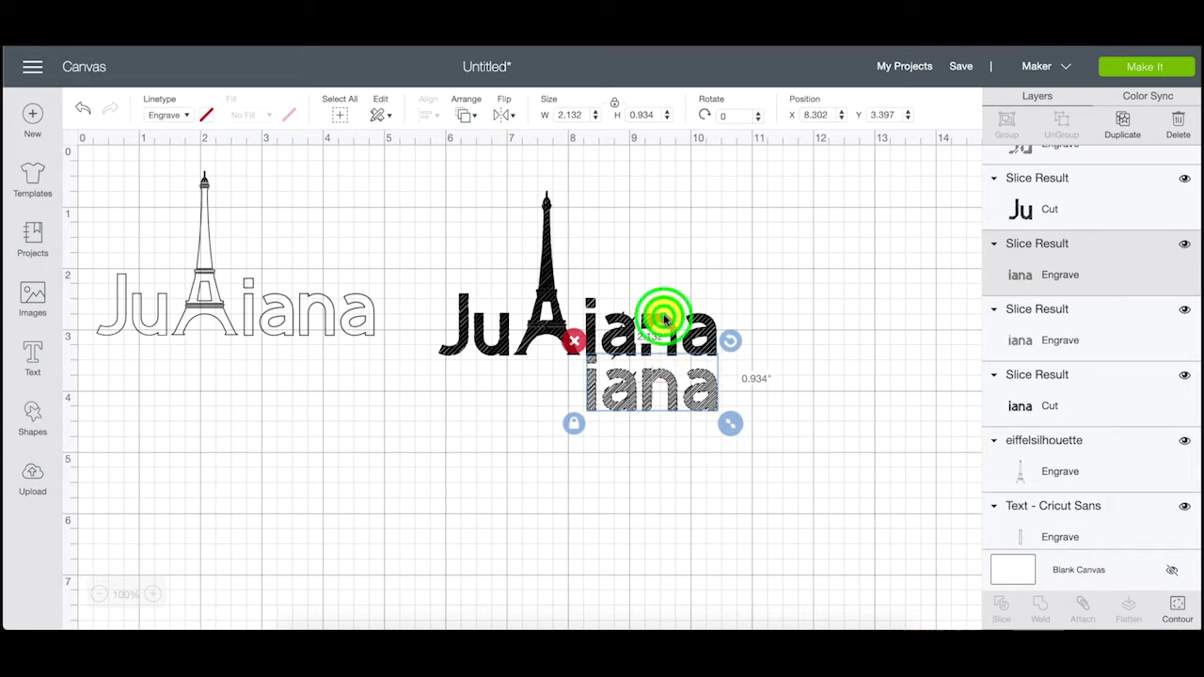
pyautogui.moveTo(664, 321); pyautogui.dragTo(659, 430)
pyautogui.click(774, 323)
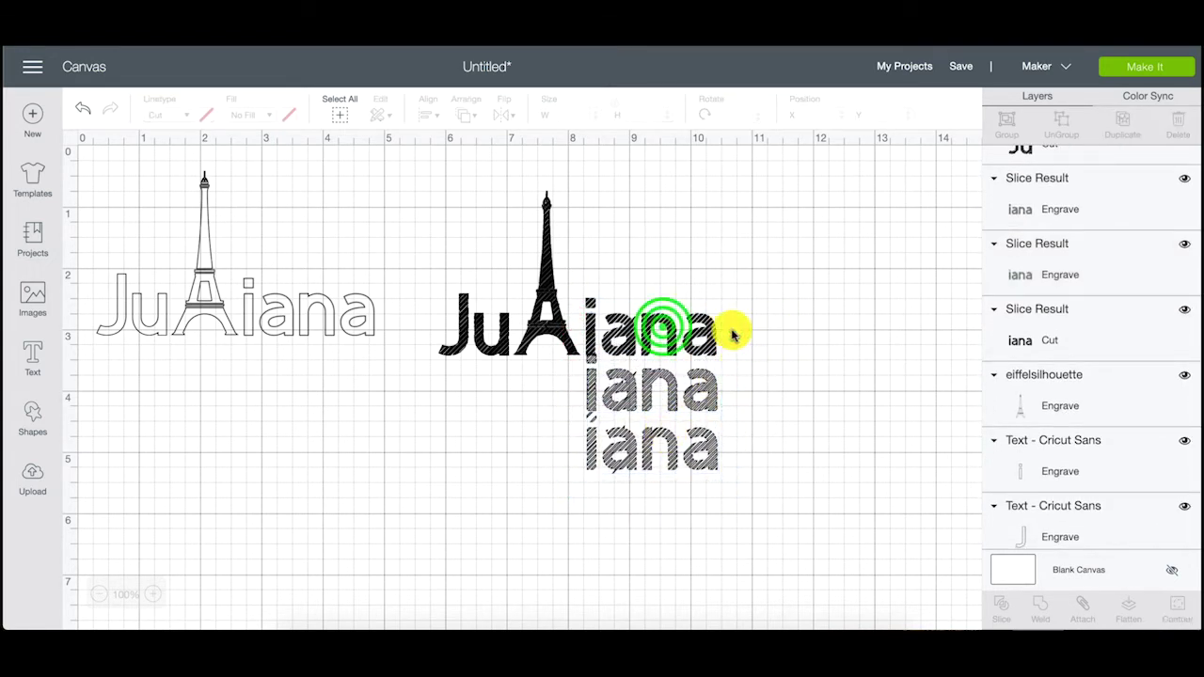
pyautogui.moveTo(663, 327)
pyautogui.mouseDown()
pyautogui.moveTo(651, 295)
pyautogui.moveTo(664, 292)
pyautogui.moveTo(659, 326)
pyautogui.moveTo(671, 322)
pyautogui.mouseUp()
pyautogui.click(558, 318)
pyautogui.moveTo(560, 320); pyautogui.dragTo(562, 404)
pyautogui.moveTo(546, 202); pyautogui.dragTo(550, 446)
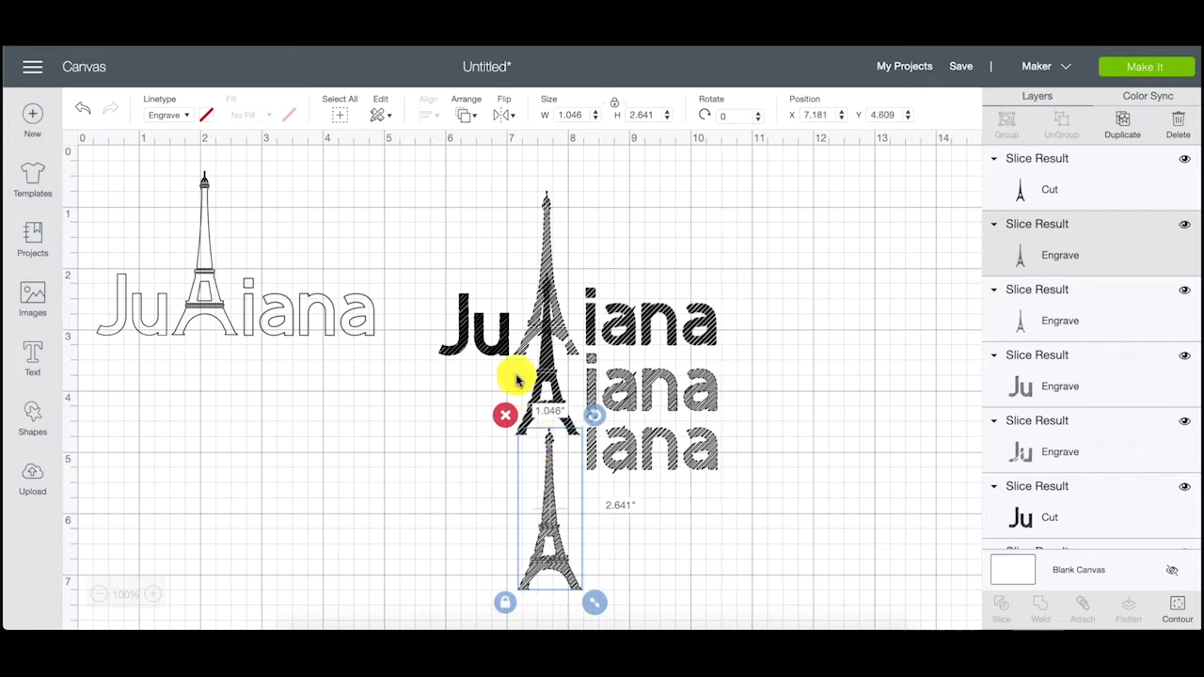
# Drop the engrave Ju copies into lower rows and raise the towers into the top row
pyautogui.click(478, 325)
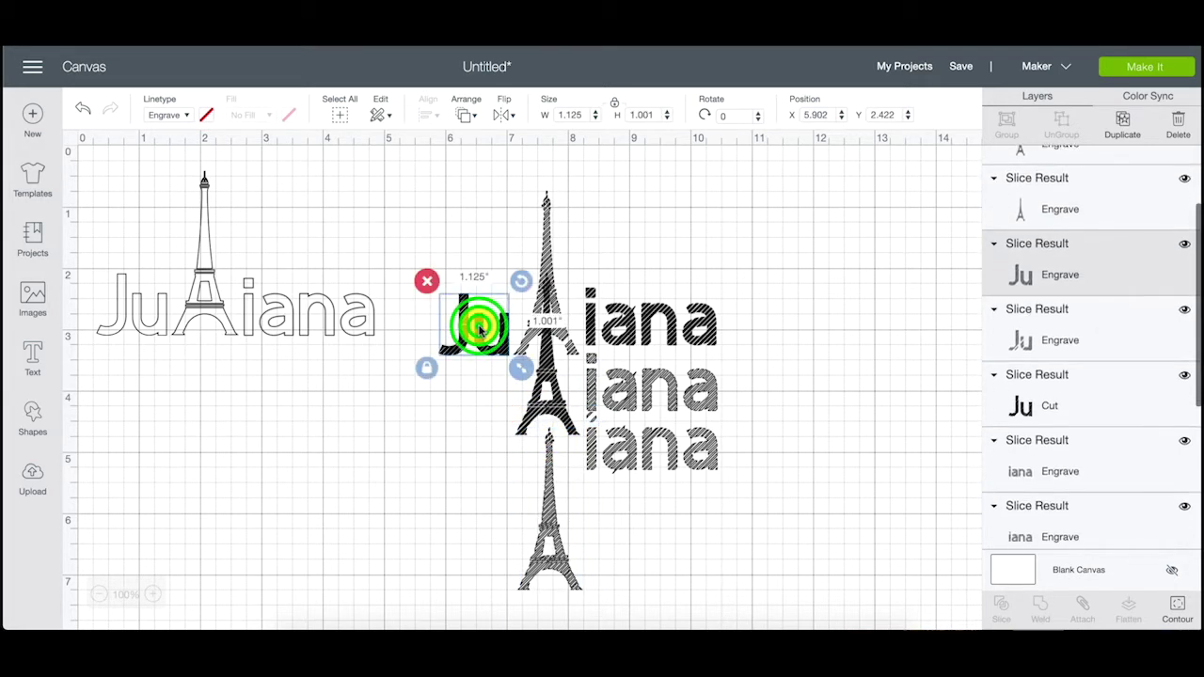
pyautogui.moveTo(478, 325); pyautogui.dragTo(475, 395)
pyautogui.moveTo(477, 325); pyautogui.dragTo(472, 480)
pyautogui.click(851, 463)
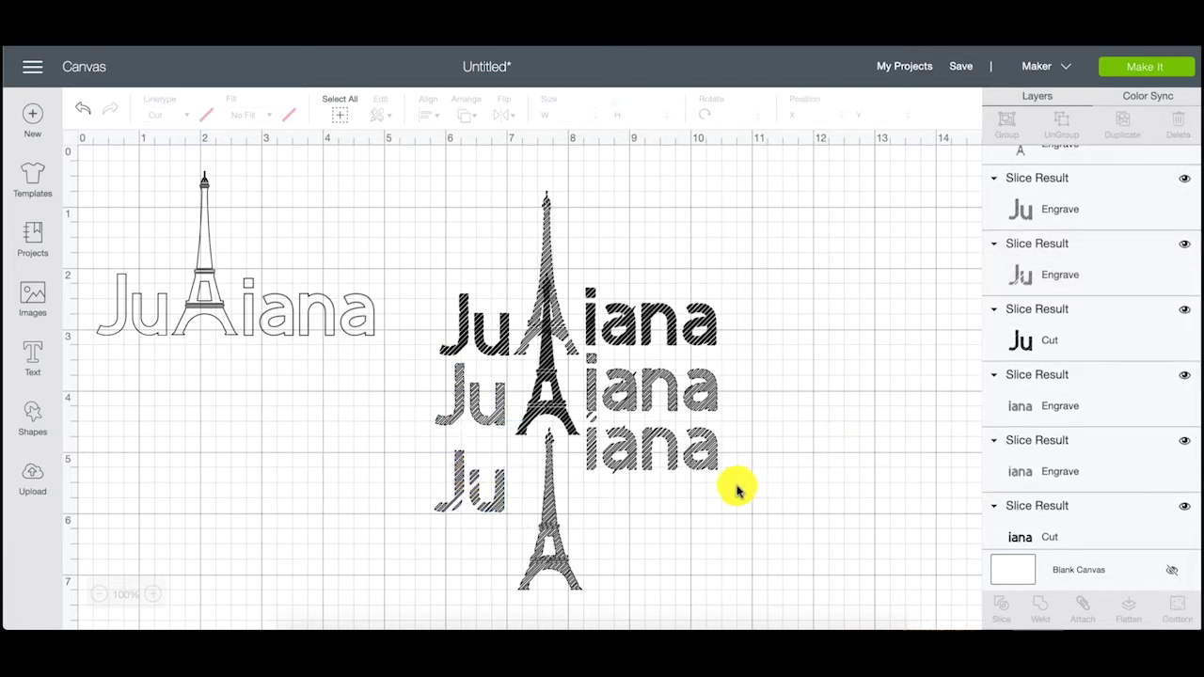
pyautogui.moveTo(627, 467); pyautogui.dragTo(642, 508)
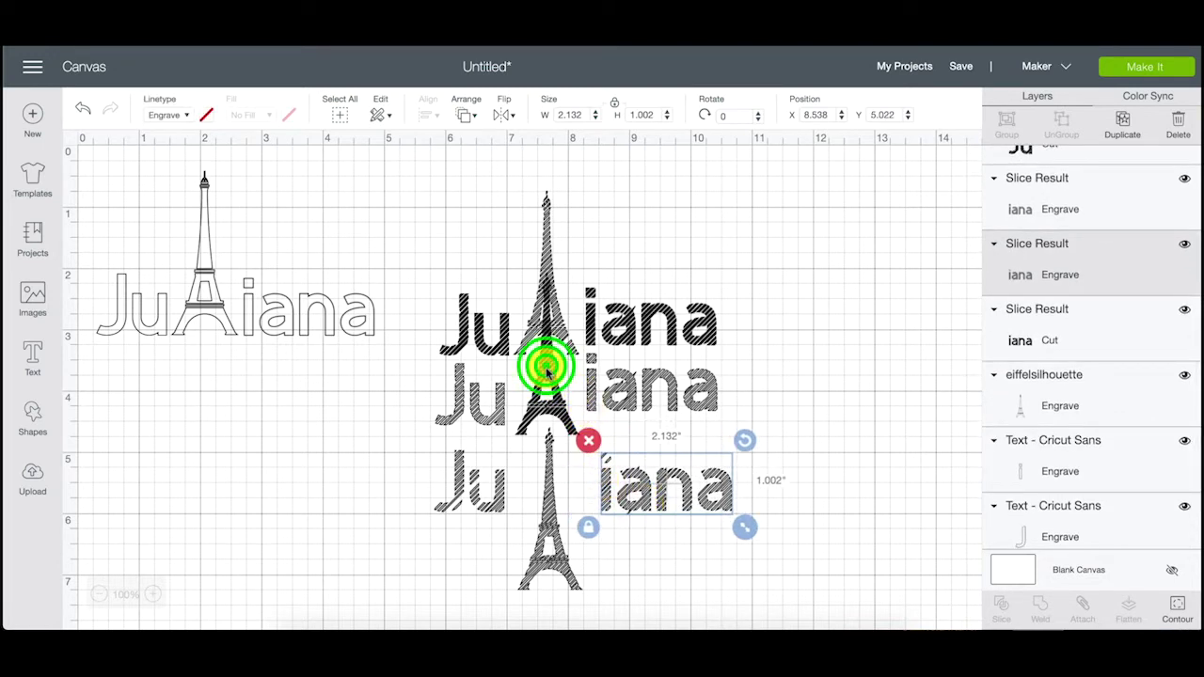
pyautogui.moveTo(547, 370)
pyautogui.mouseDown()
pyautogui.moveTo(513, 269)
pyautogui.moveTo(540, 355)
pyautogui.moveTo(545, 338)
pyautogui.moveTo(556, 353)
pyautogui.mouseUp()
pyautogui.click(546, 250)
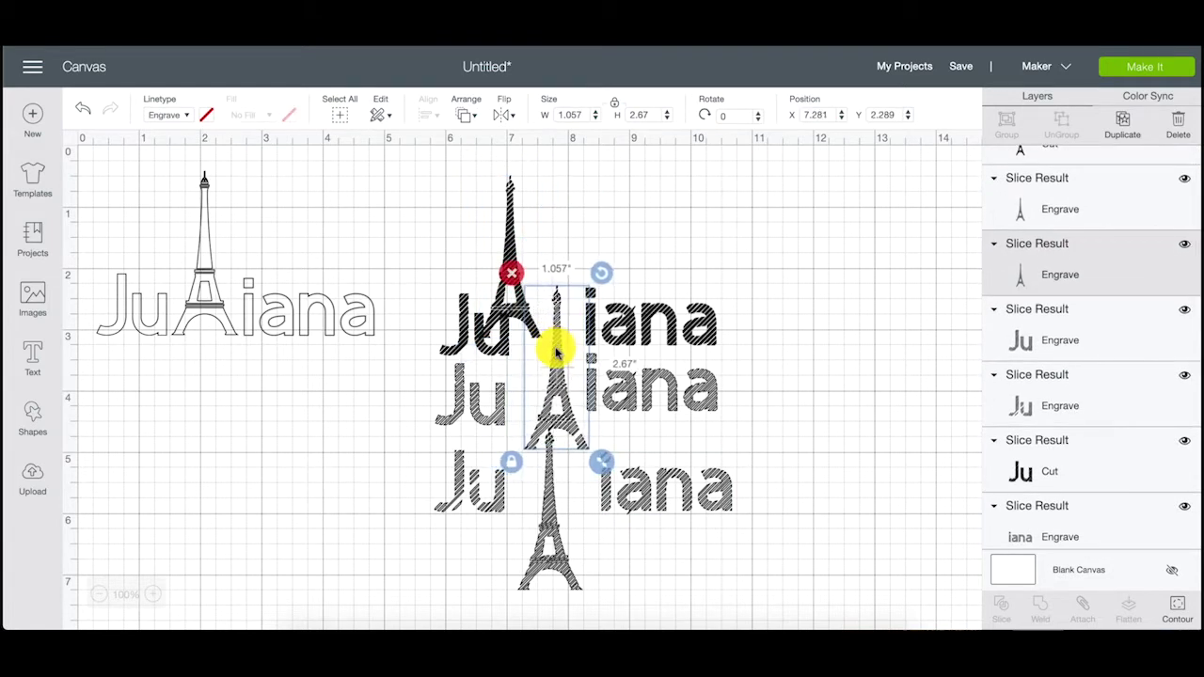
pyautogui.moveTo(505, 216); pyautogui.dragTo(538, 201)
# Gather one tower, iana and Ju into the bottom row and marquee-select that row
pyautogui.click(552, 510)
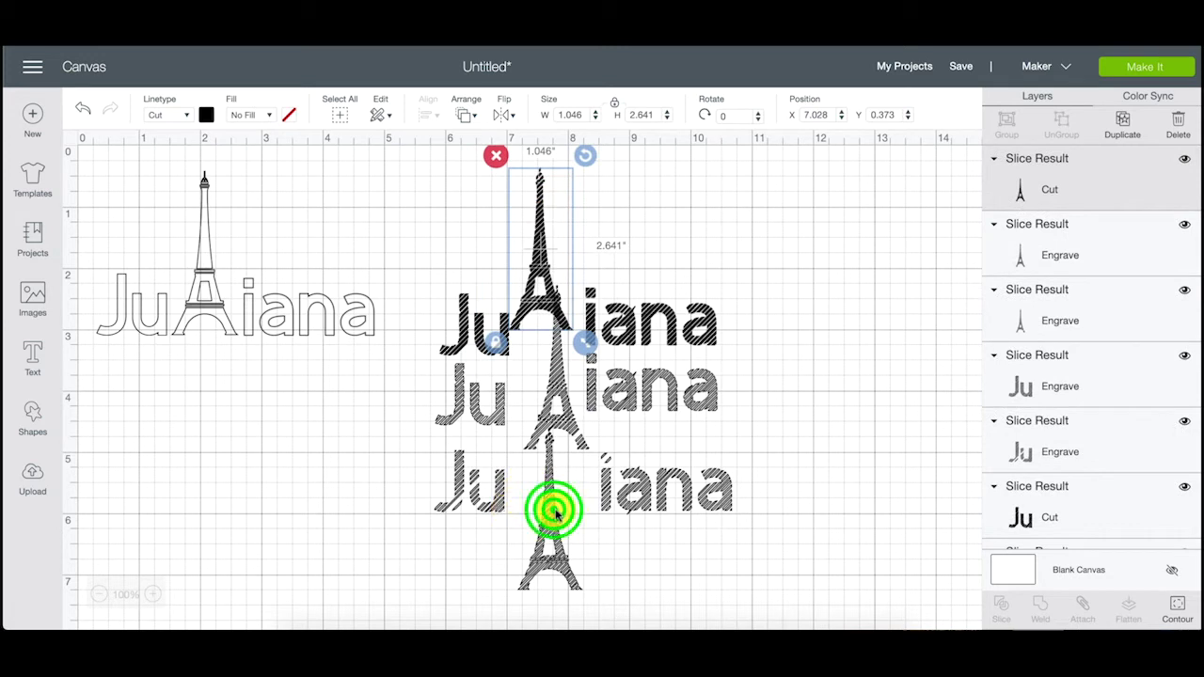
pyautogui.moveTo(555, 511); pyautogui.dragTo(753, 348)
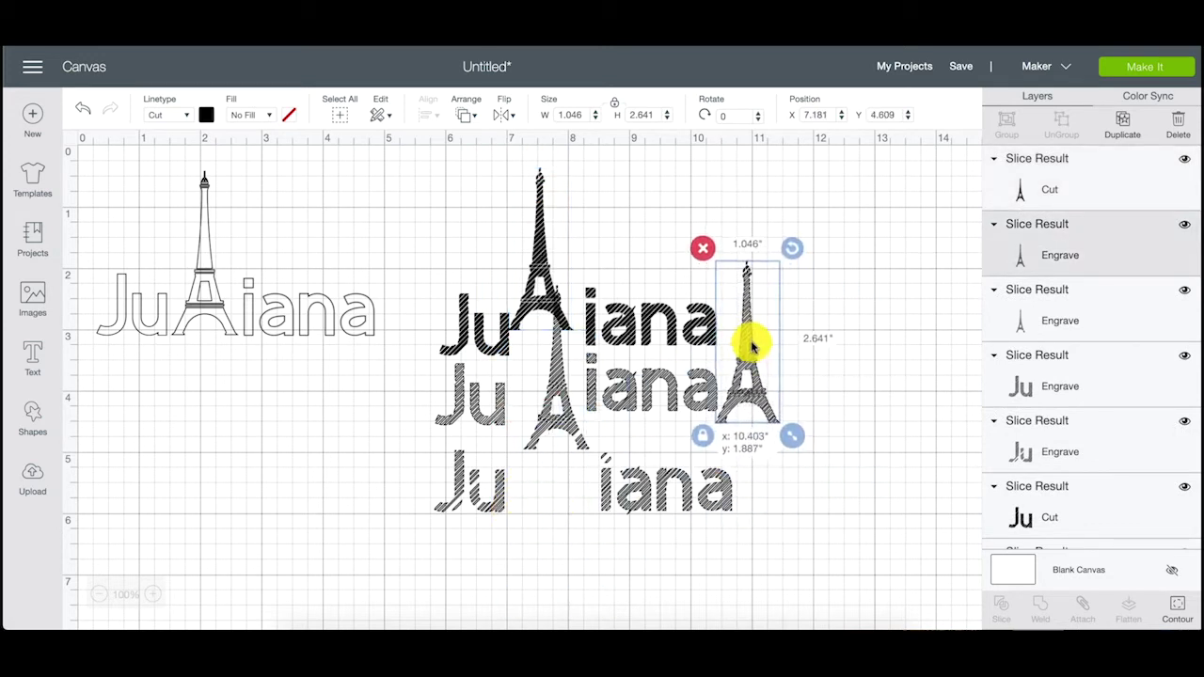
pyautogui.moveTo(556, 368); pyautogui.dragTo(553, 470)
pyautogui.click(637, 495)
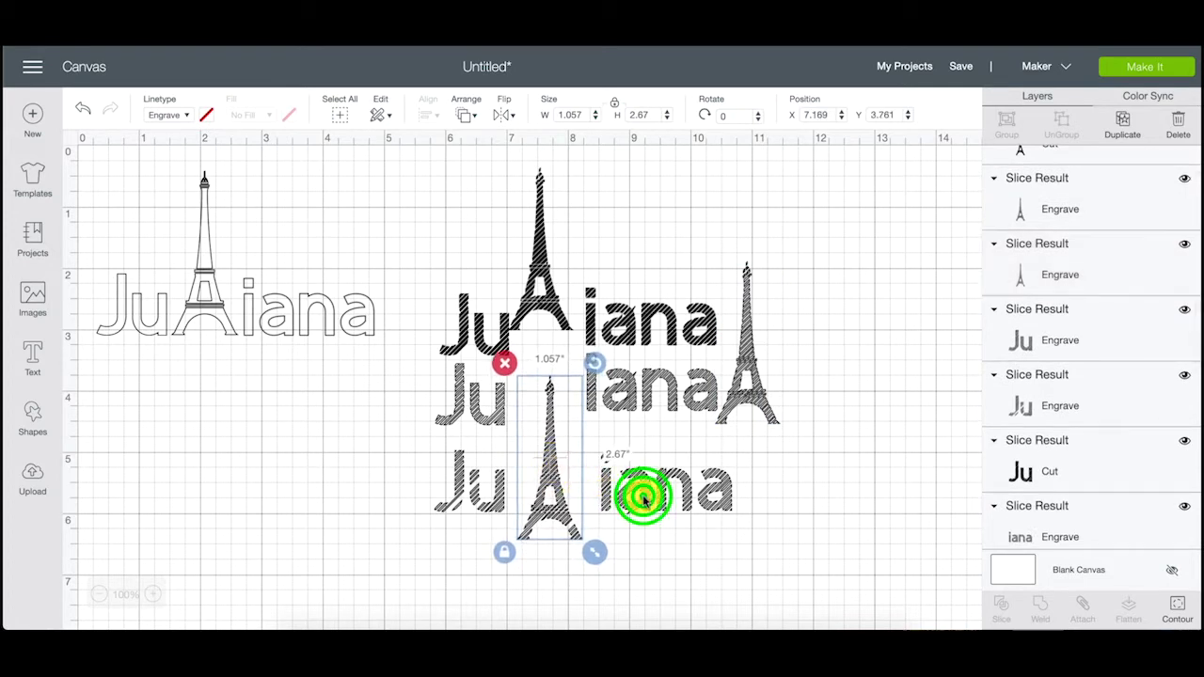
pyautogui.moveTo(644, 496); pyautogui.dragTo(645, 511)
pyautogui.click(475, 486)
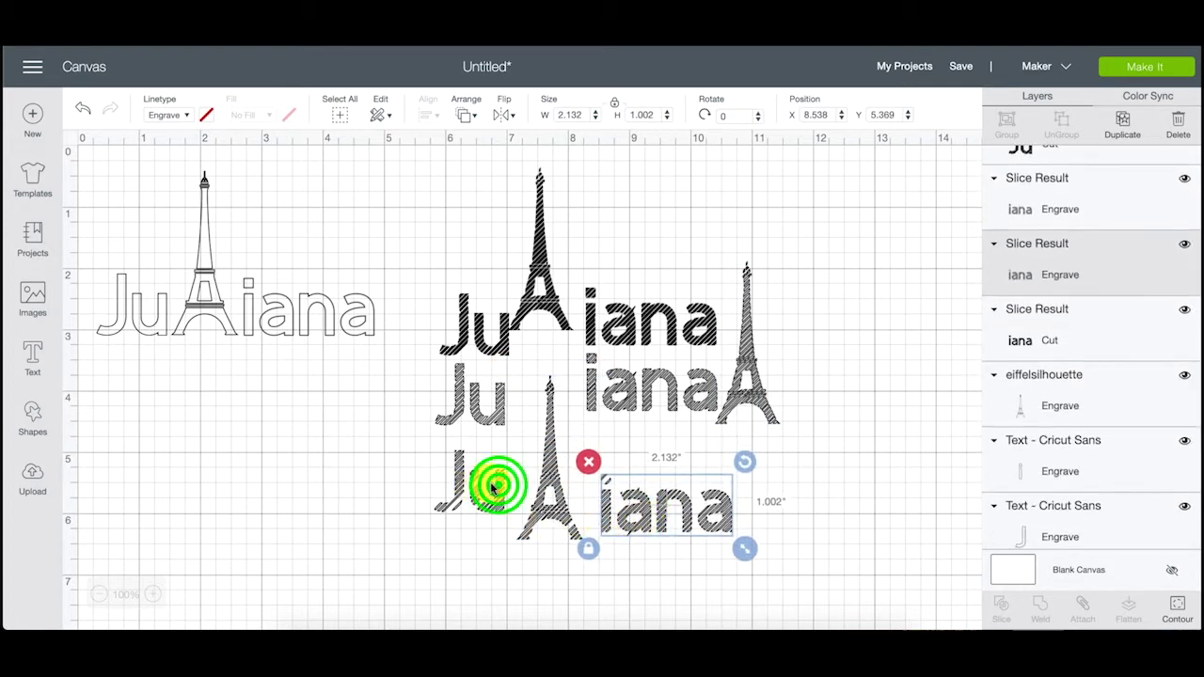
pyautogui.moveTo(492, 487); pyautogui.dragTo(501, 518)
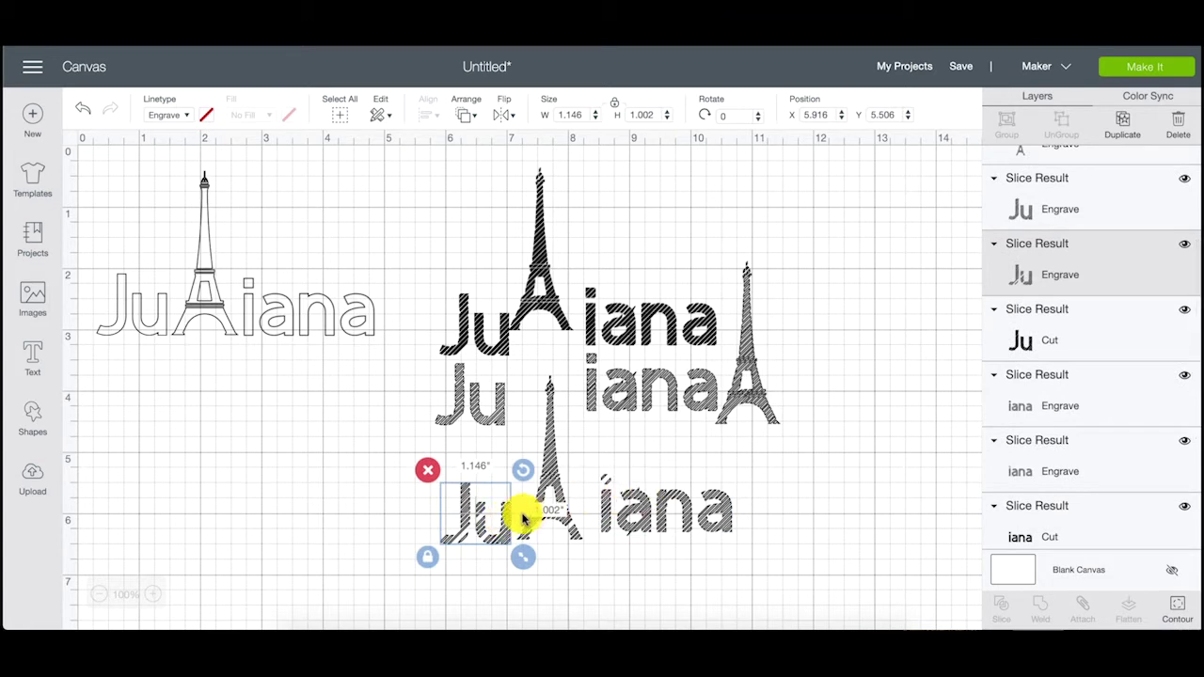
pyautogui.moveTo(779, 525); pyautogui.dragTo(384, 500)
# Delete the bottom row and join the hatched Ju, Eiffel tower and iana into one word
pyautogui.press('Delete')
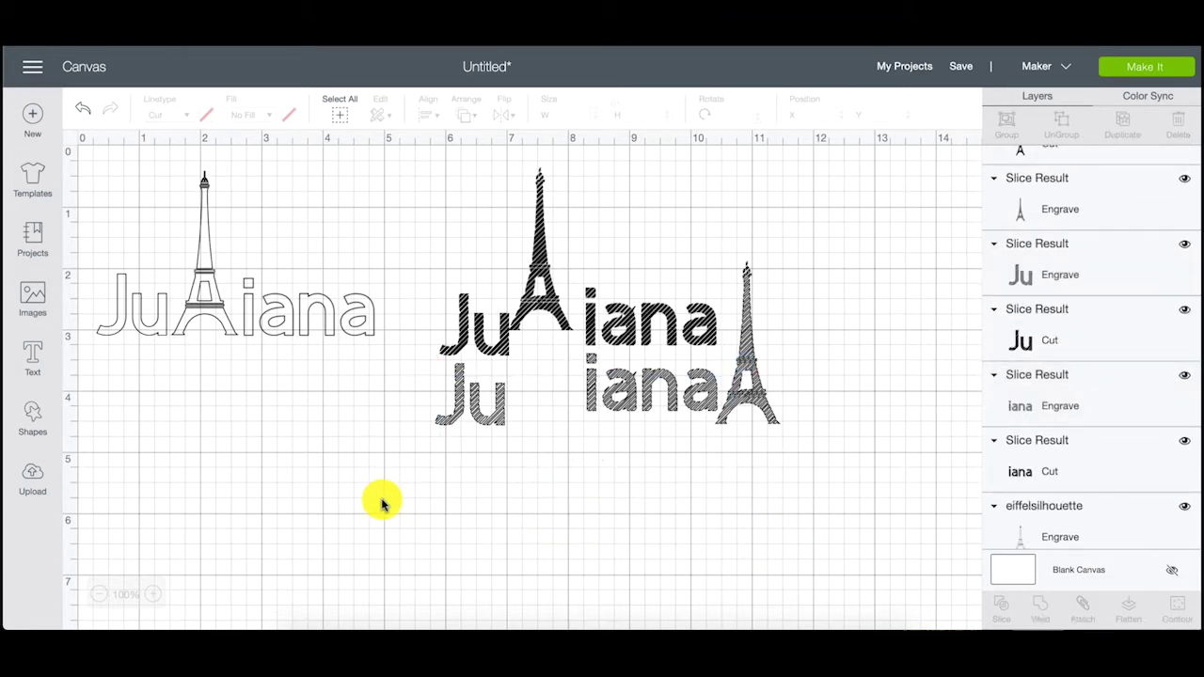
pyautogui.moveTo(667, 398); pyautogui.dragTo(682, 492)
pyautogui.click(505, 409)
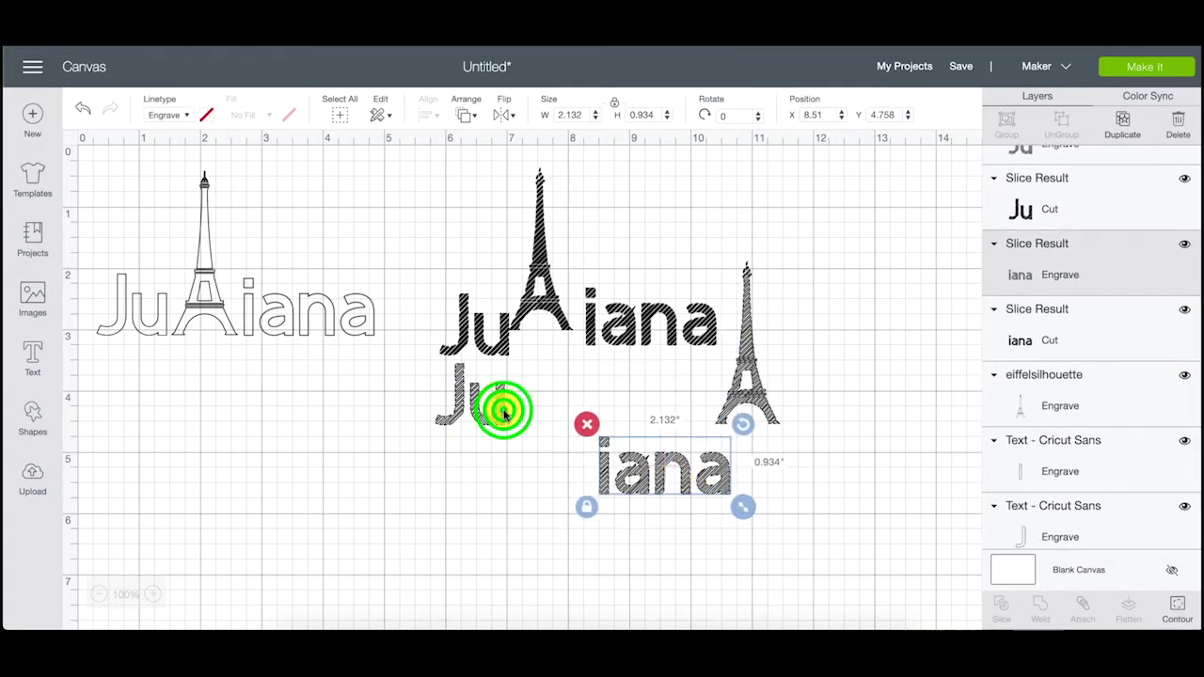
pyautogui.moveTo(506, 409); pyautogui.dragTo(500, 474)
pyautogui.click(740, 363)
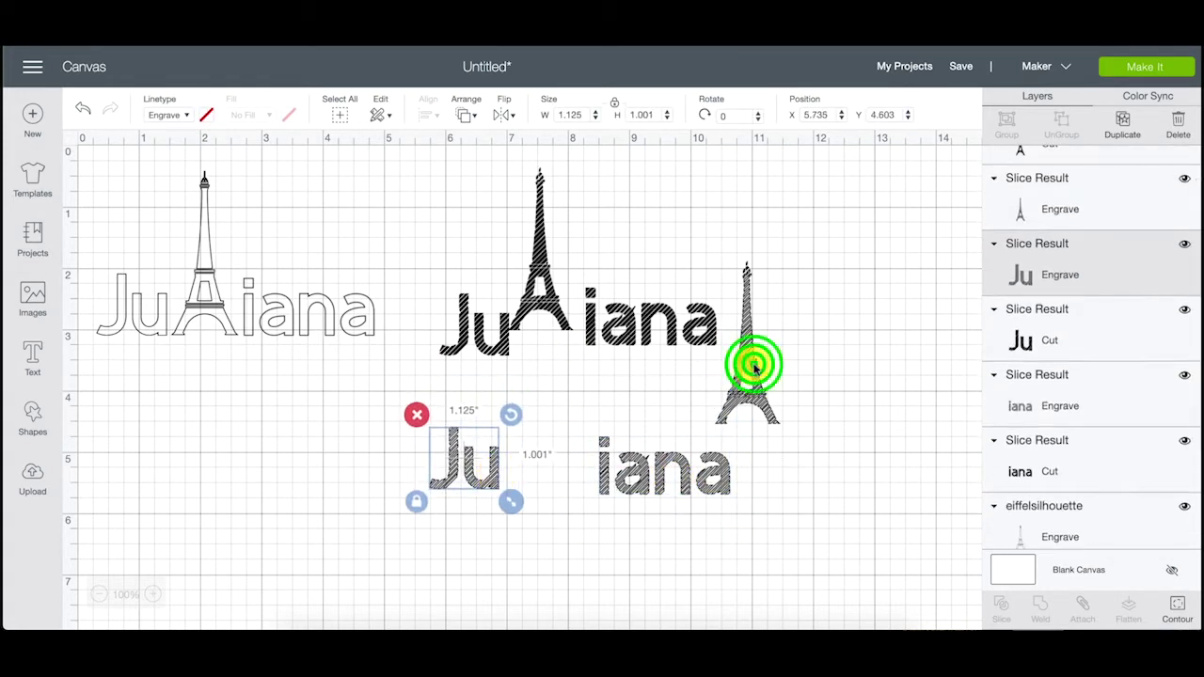
pyautogui.moveTo(755, 369); pyautogui.dragTo(555, 447)
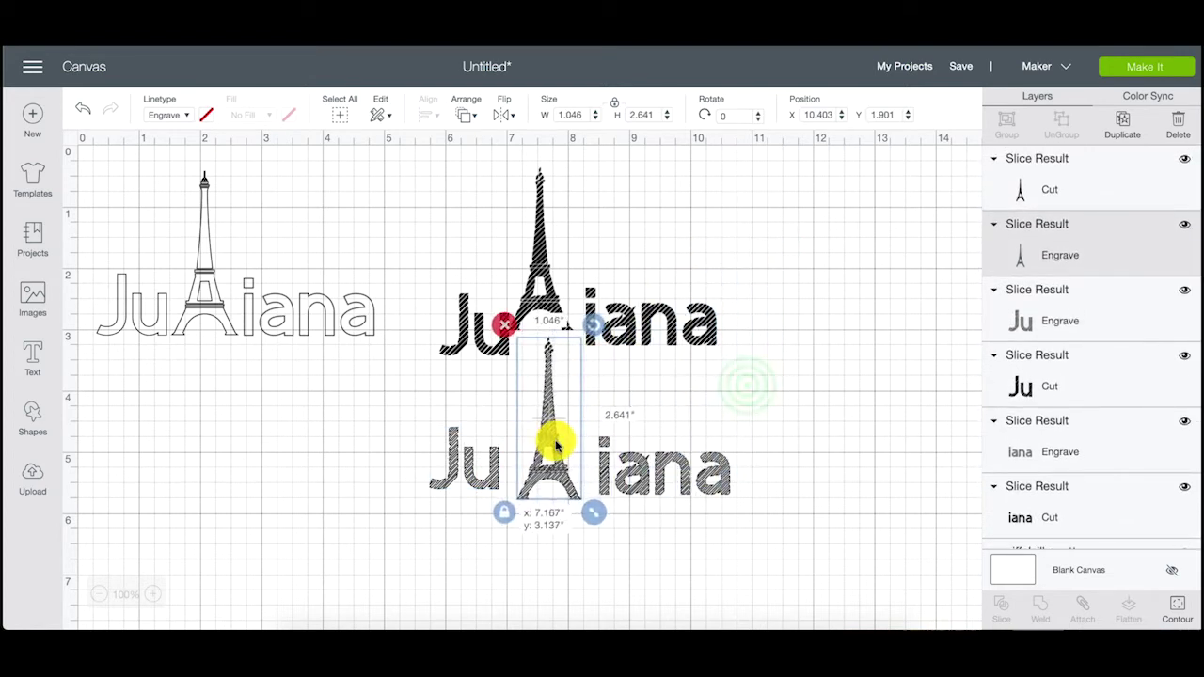
pyautogui.click(744, 385)
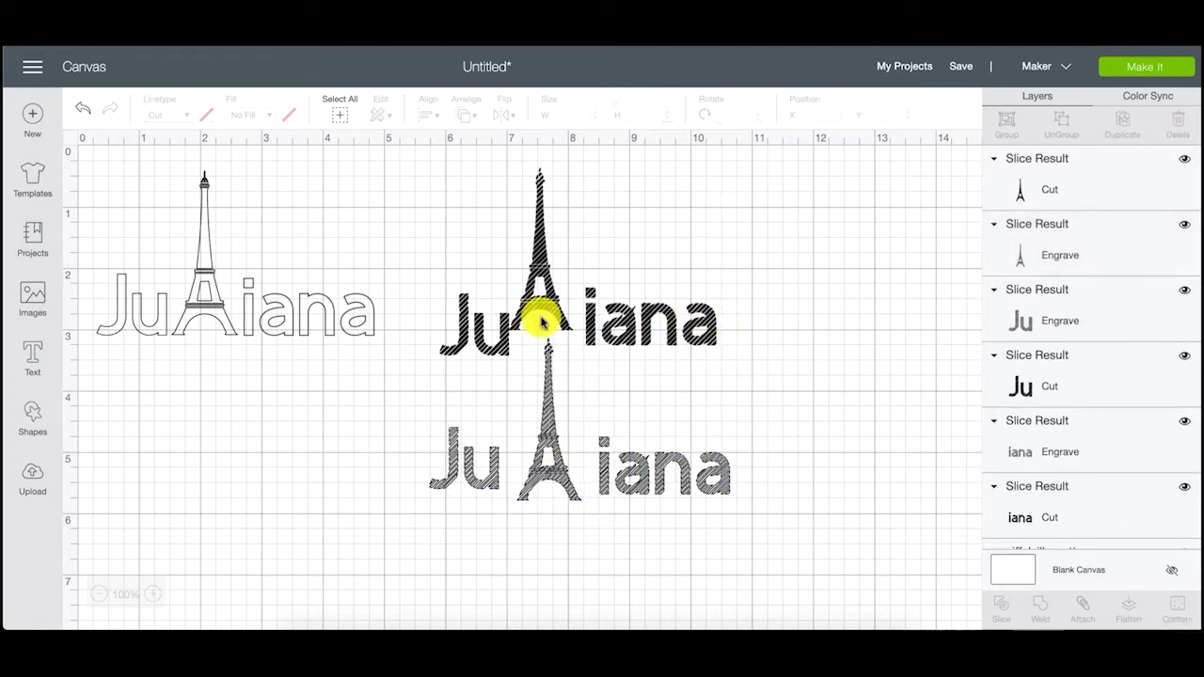
# Delete the upper cut Juliana and move the hatched word up beside the outline version
pyautogui.moveTo(768, 322); pyautogui.dragTo(486, 289)
pyautogui.press('Delete')
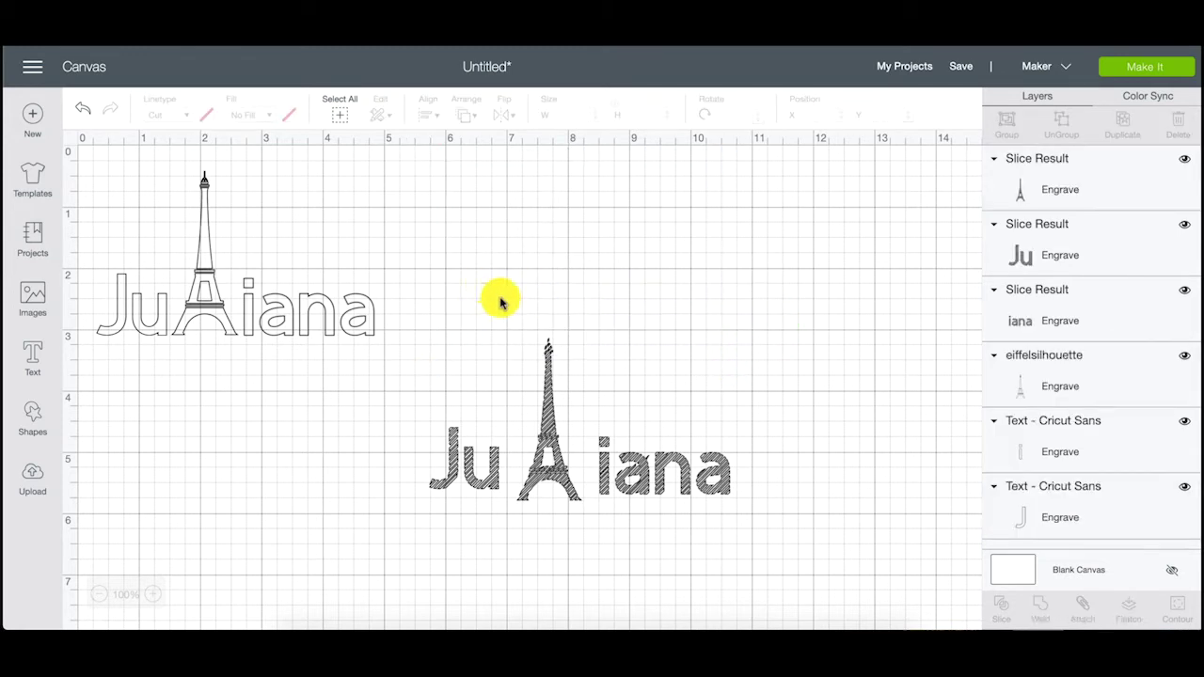
pyautogui.click(688, 463)
pyautogui.moveTo(688, 463); pyautogui.dragTo(686, 336)
pyautogui.click(552, 428)
pyautogui.moveTo(560, 446); pyautogui.dragTo(549, 292)
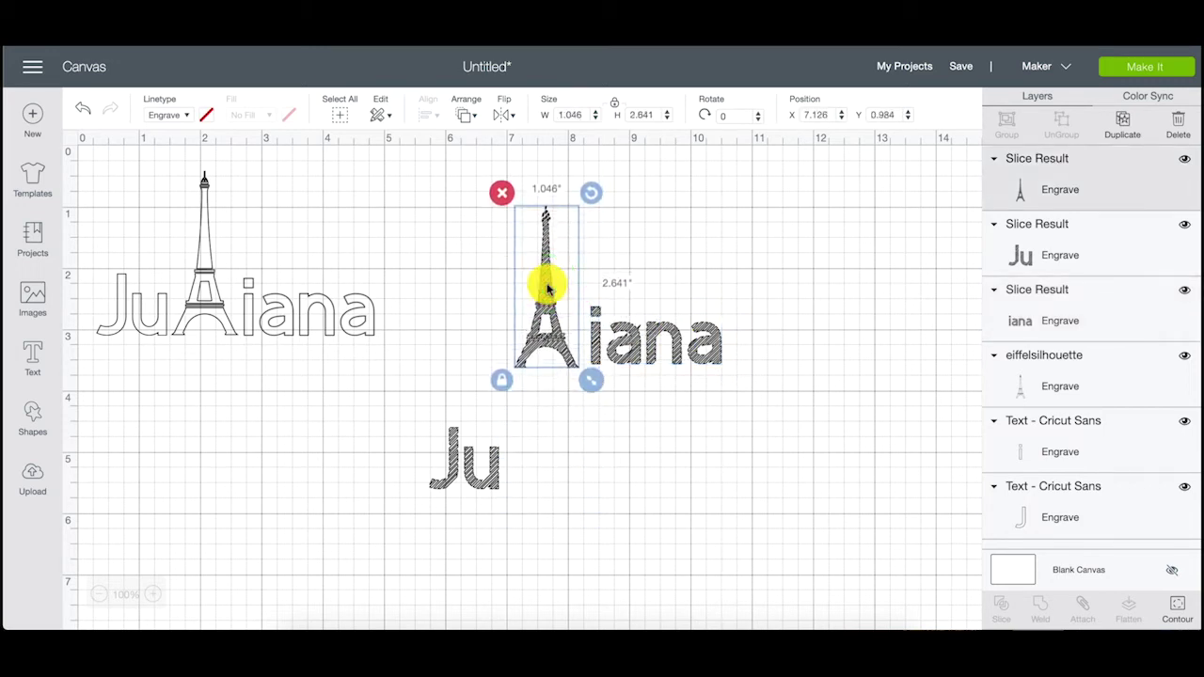
pyautogui.moveTo(497, 464); pyautogui.dragTo(504, 346)
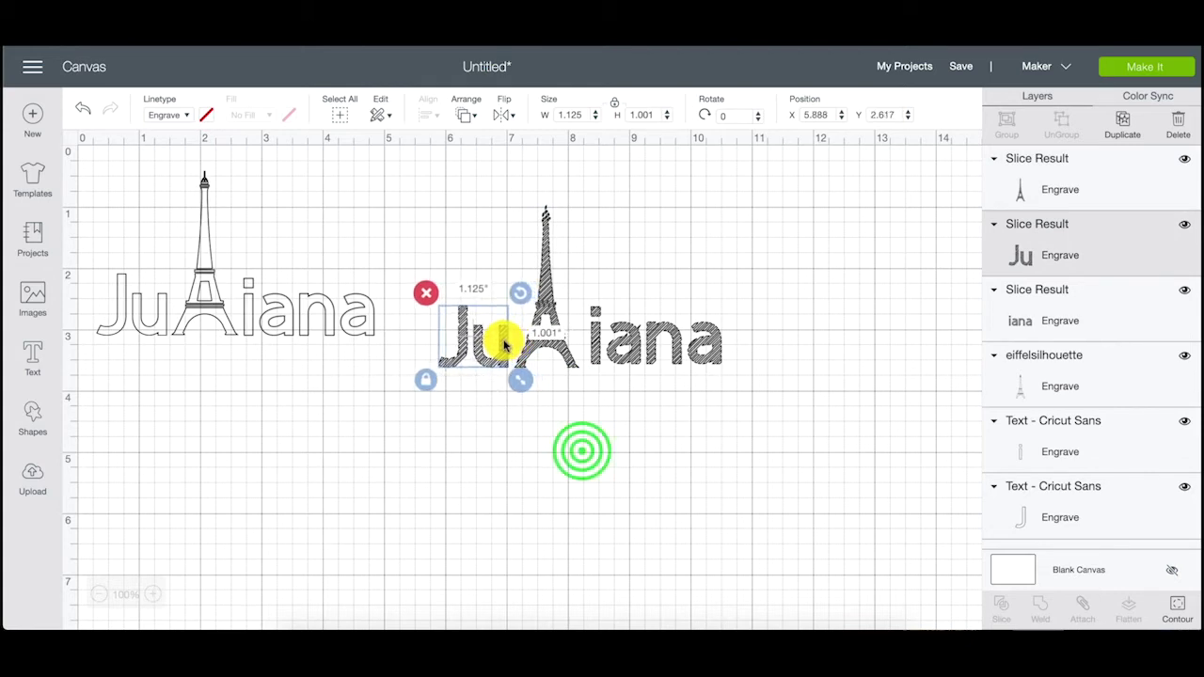
pyautogui.click(576, 451)
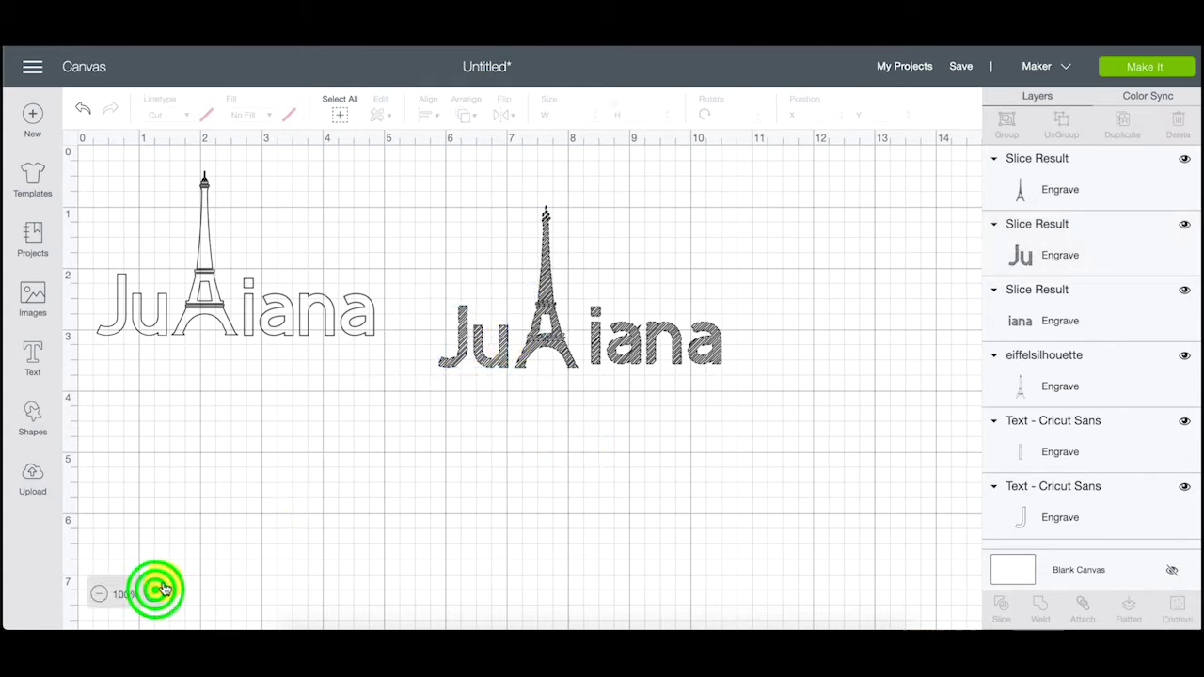
# Zoom to 150% and drag the hatched Ju beneath the outline Ju on the left
pyautogui.click(154, 592)
pyautogui.hscroll(3, 596, 549)
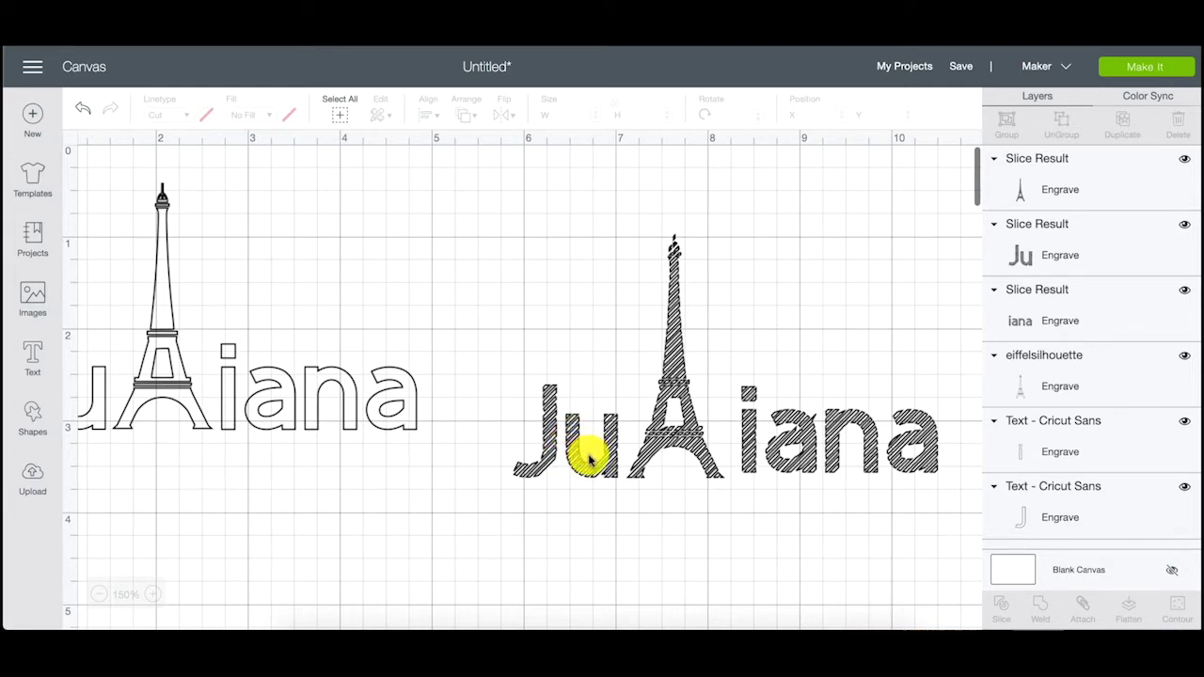
pyautogui.hscroll(-3, 518, 511)
pyautogui.click(670, 468)
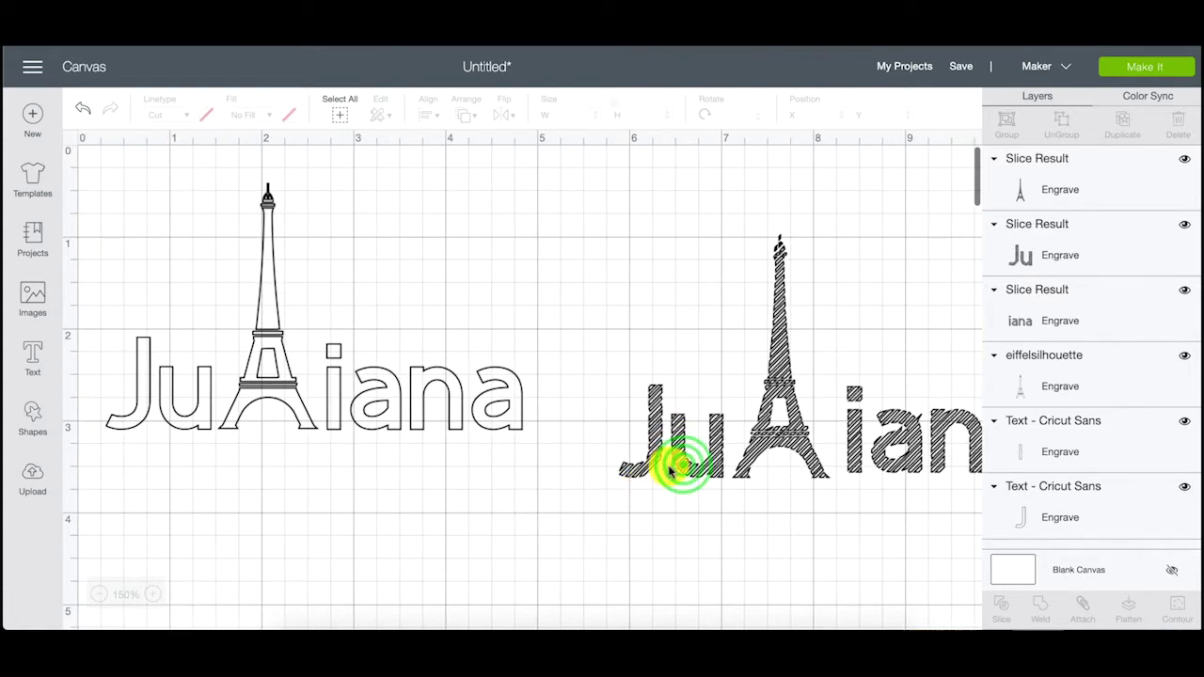
pyautogui.moveTo(683, 464)
pyautogui.mouseDown()
pyautogui.moveTo(490, 527)
pyautogui.moveTo(166, 559)
pyautogui.moveTo(162, 422)
pyautogui.moveTo(179, 542)
pyautogui.mouseUp()
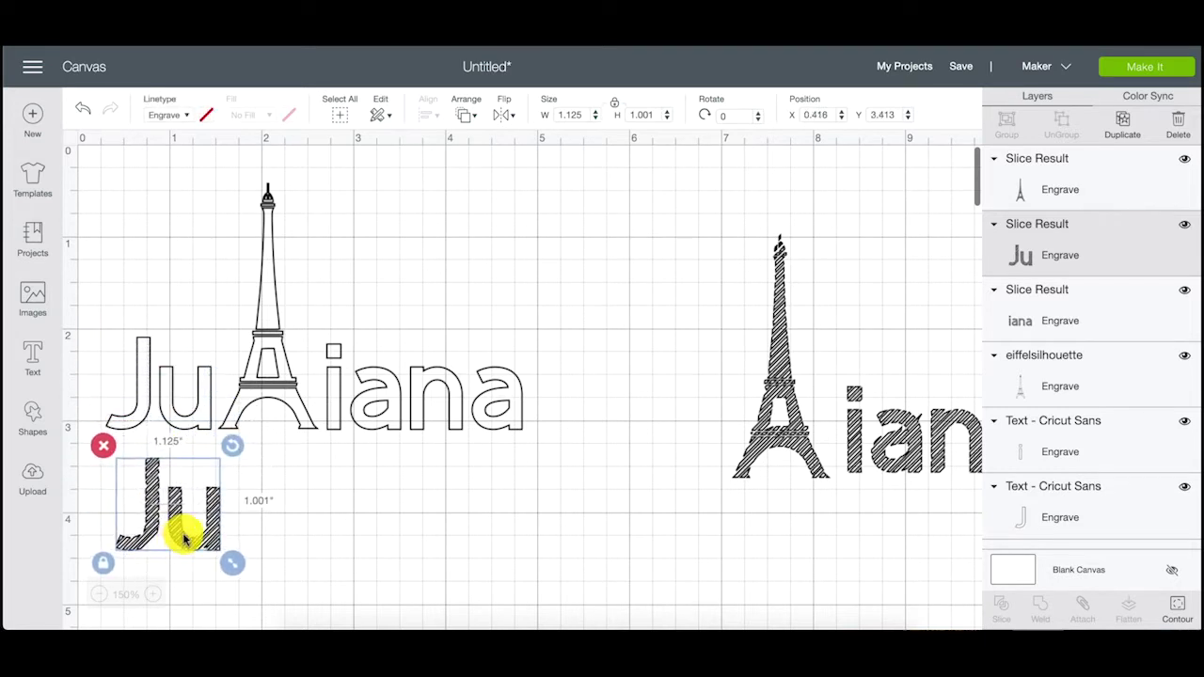
# Select both Ju objects and align them with Align > Center
pyautogui.click(169, 400)
pyautogui.click(112, 266)
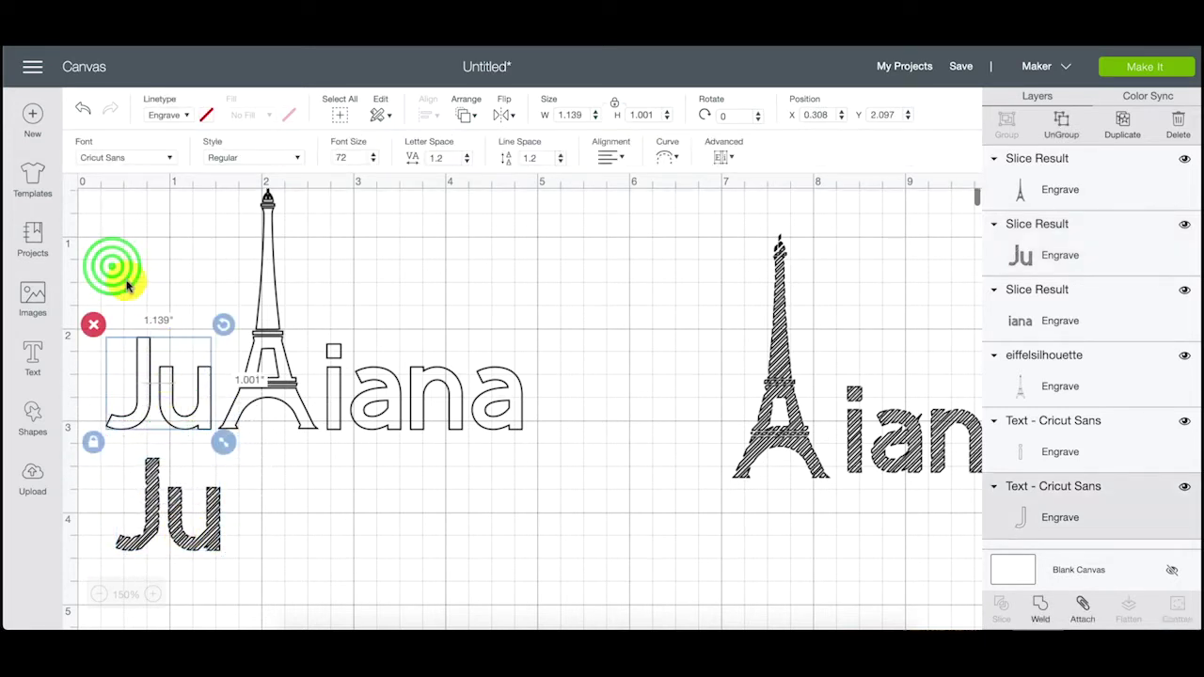
pyautogui.moveTo(112, 266); pyautogui.dragTo(195, 556)
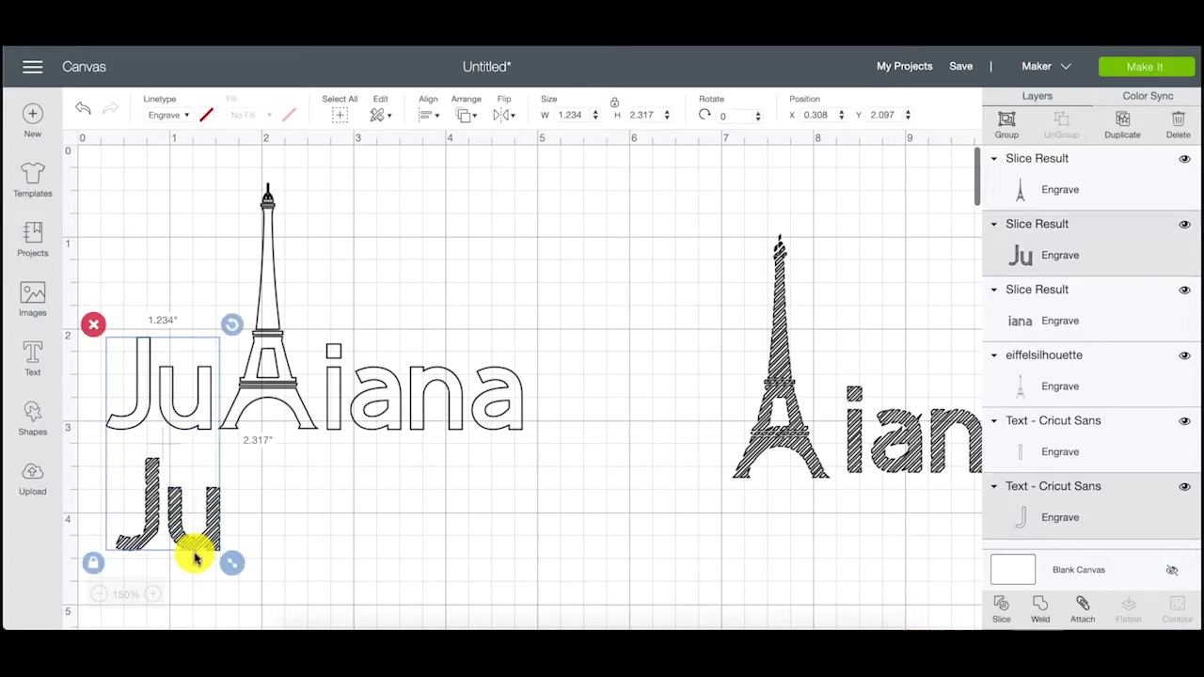
pyautogui.click(428, 114)
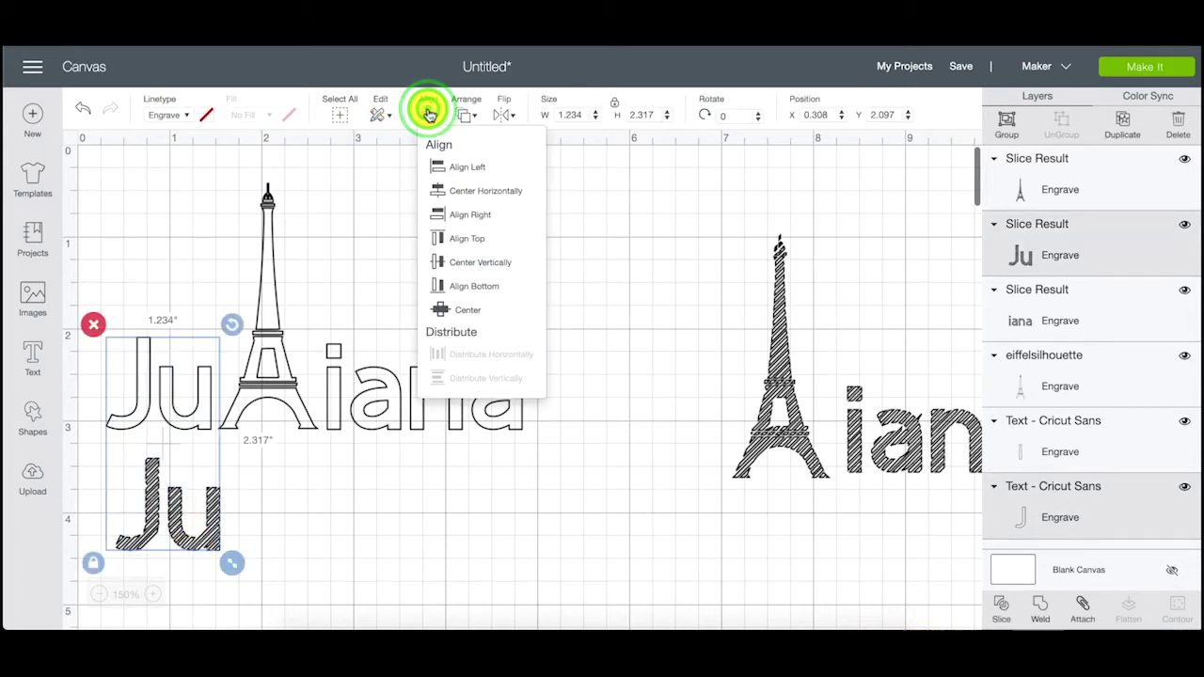
pyautogui.click(462, 314)
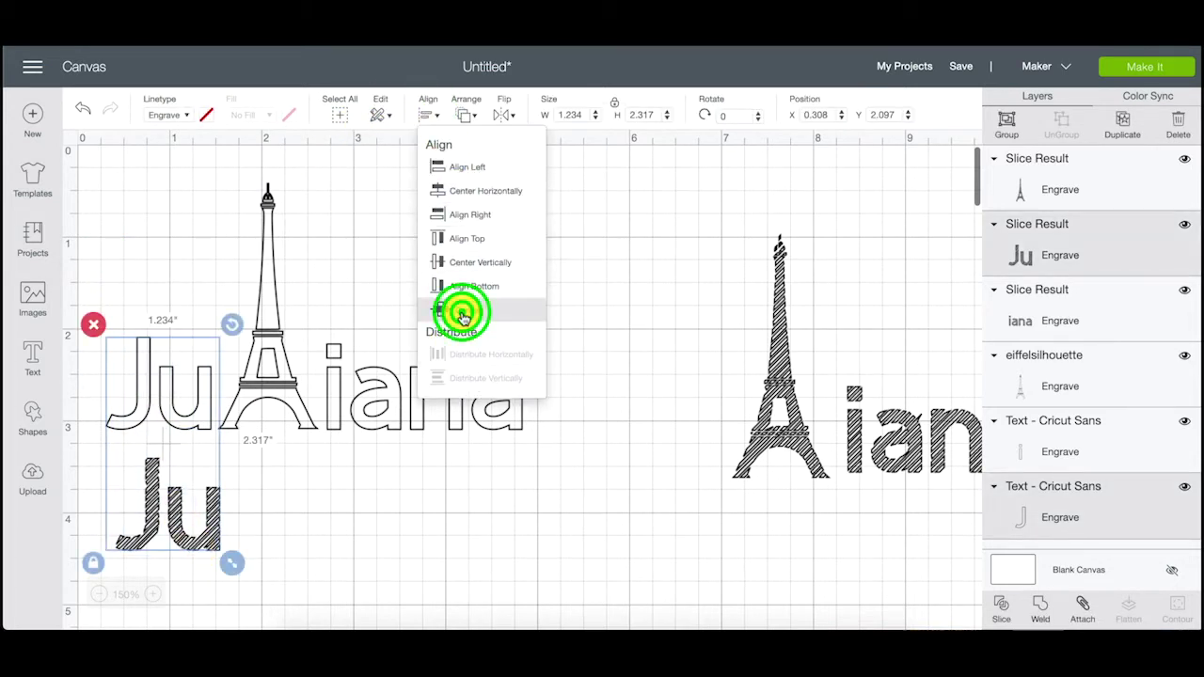
pyautogui.click(379, 462)
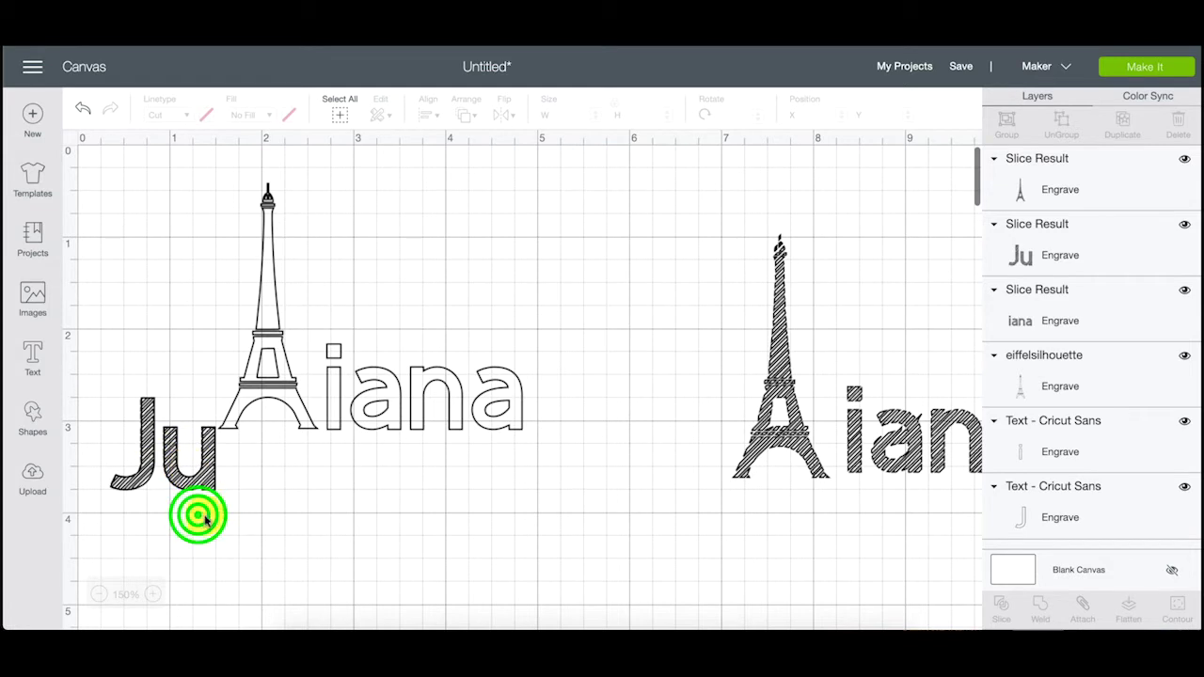
# Attach the hatched Ju to the J text layer
pyautogui.moveTo(194, 511); pyautogui.dragTo(125, 445)
pyautogui.click(125, 445)
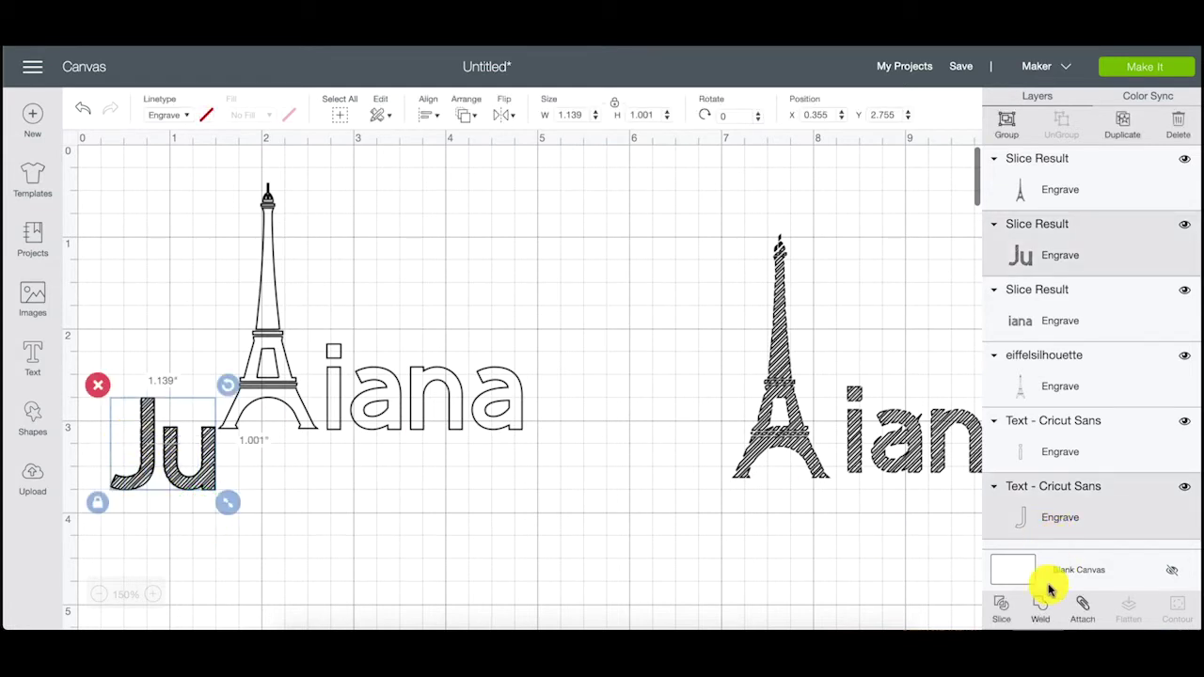
pyautogui.click(1082, 601)
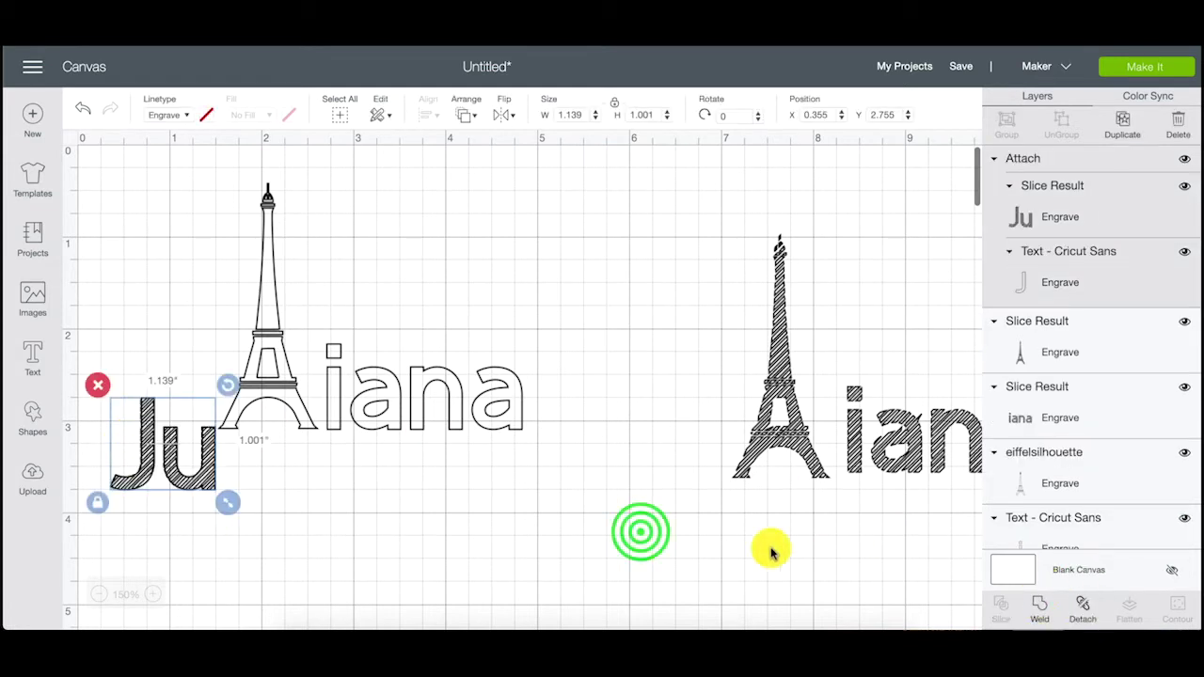
# Stack the outline Eiffel tower on the hatched one and center-align the two
pyautogui.click(637, 529)
pyautogui.moveTo(266, 381)
pyautogui.mouseDown()
pyautogui.moveTo(659, 382)
pyautogui.moveTo(701, 414)
pyautogui.moveTo(677, 416)
pyautogui.mouseUp()
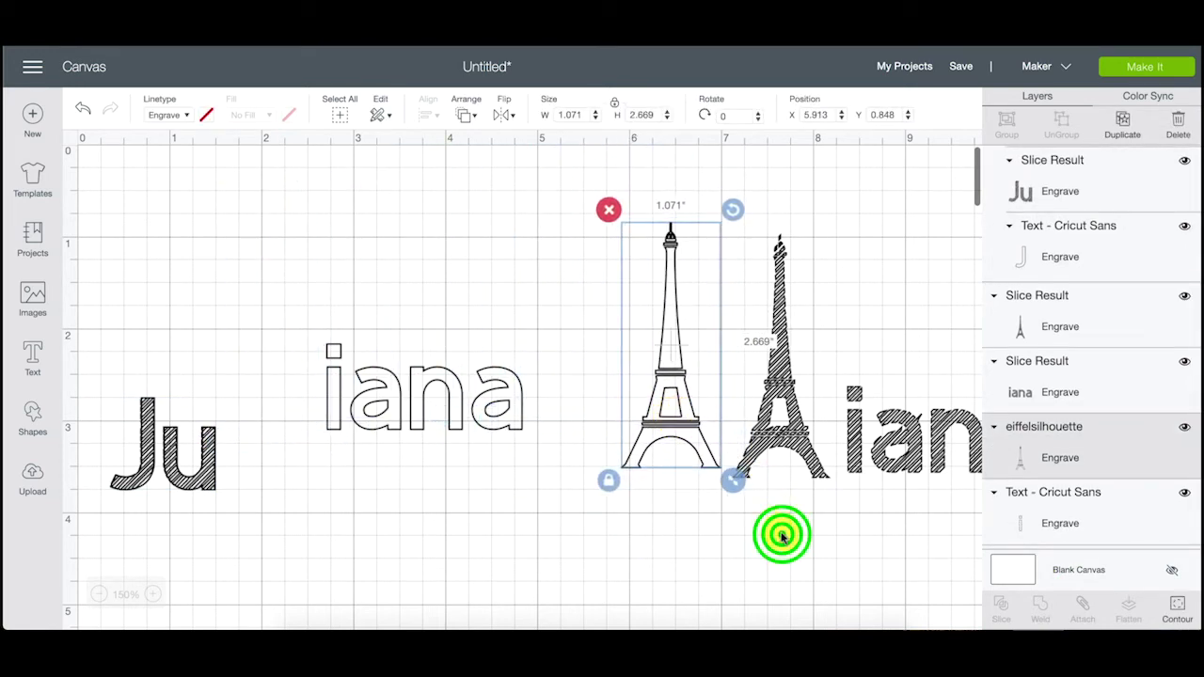
pyautogui.moveTo(780, 532); pyautogui.dragTo(646, 343)
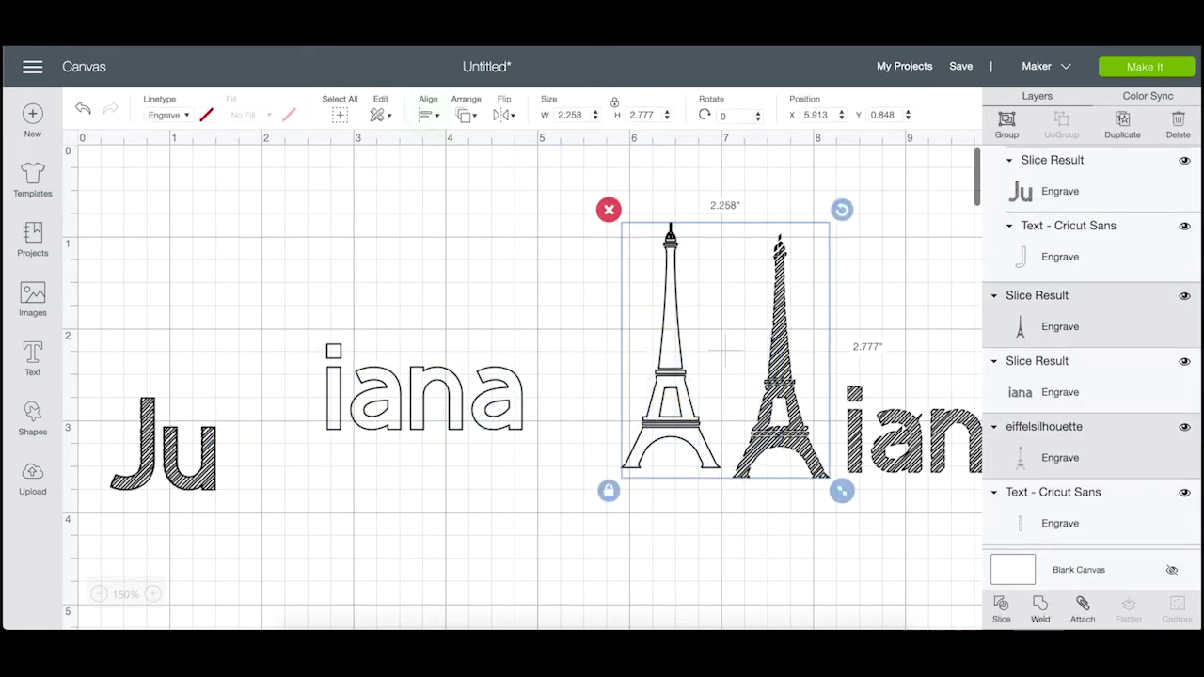
pyautogui.click(435, 108)
pyautogui.click(439, 310)
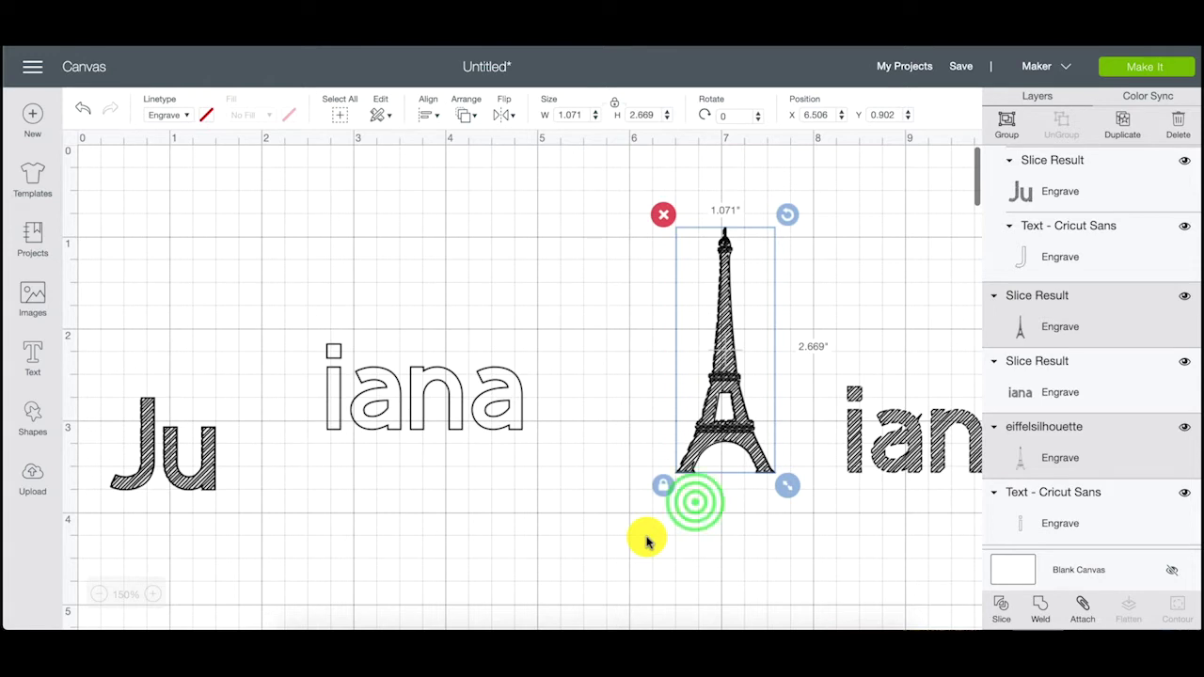
pyautogui.click(693, 500)
# Attach the stacked towers, place them right after Ju, and shift the outline iana right
pyautogui.moveTo(742, 492); pyautogui.dragTo(717, 348)
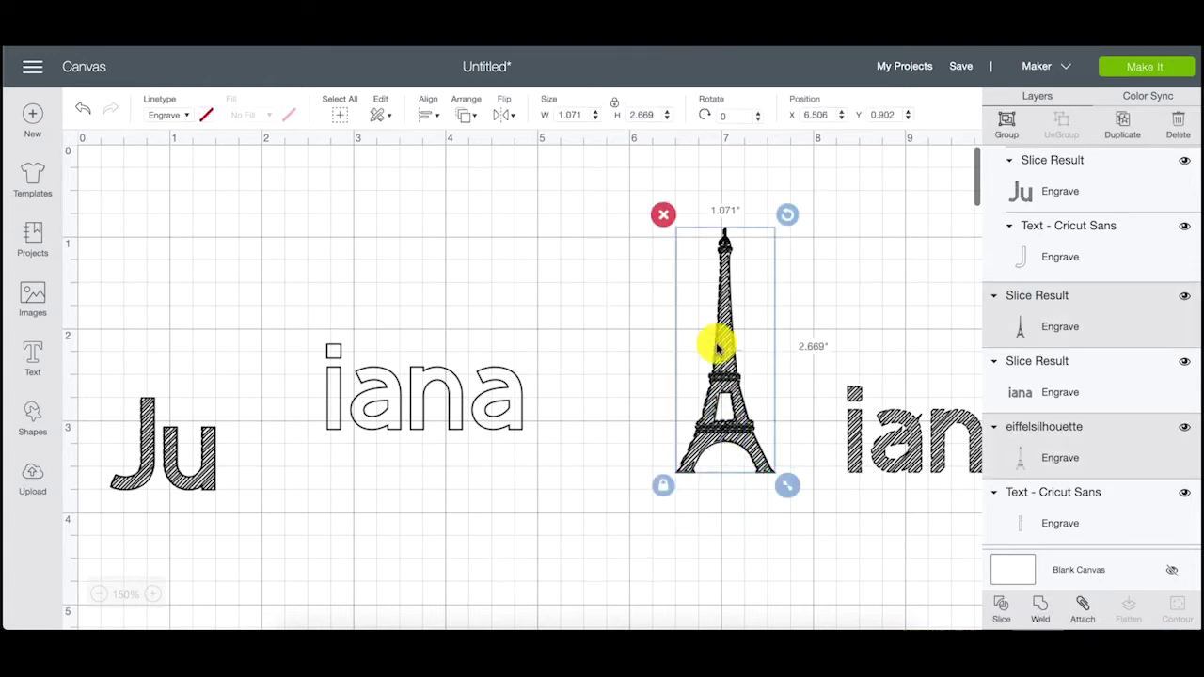
pyautogui.click(1085, 607)
pyautogui.moveTo(742, 422); pyautogui.dragTo(289, 446)
pyautogui.click(501, 385)
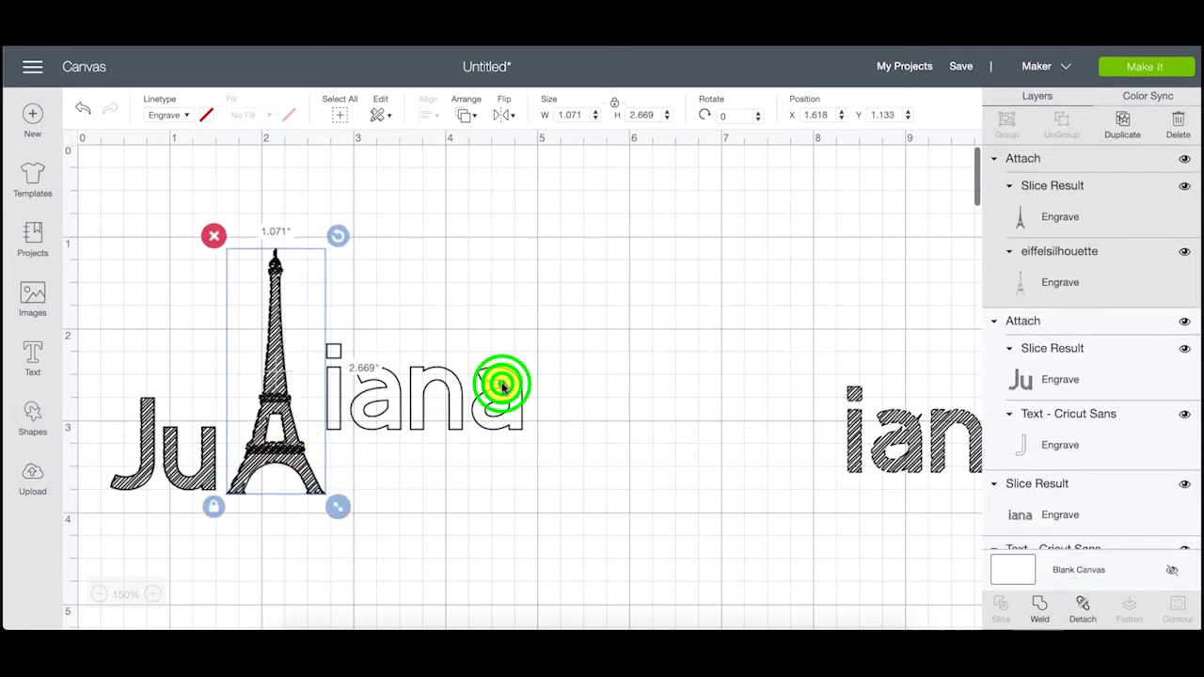
pyautogui.moveTo(502, 385); pyautogui.dragTo(721, 363)
# Bring the hatched iana in from the canvas edge to sit under the outline iana beside the tower
pyautogui.click(884, 443)
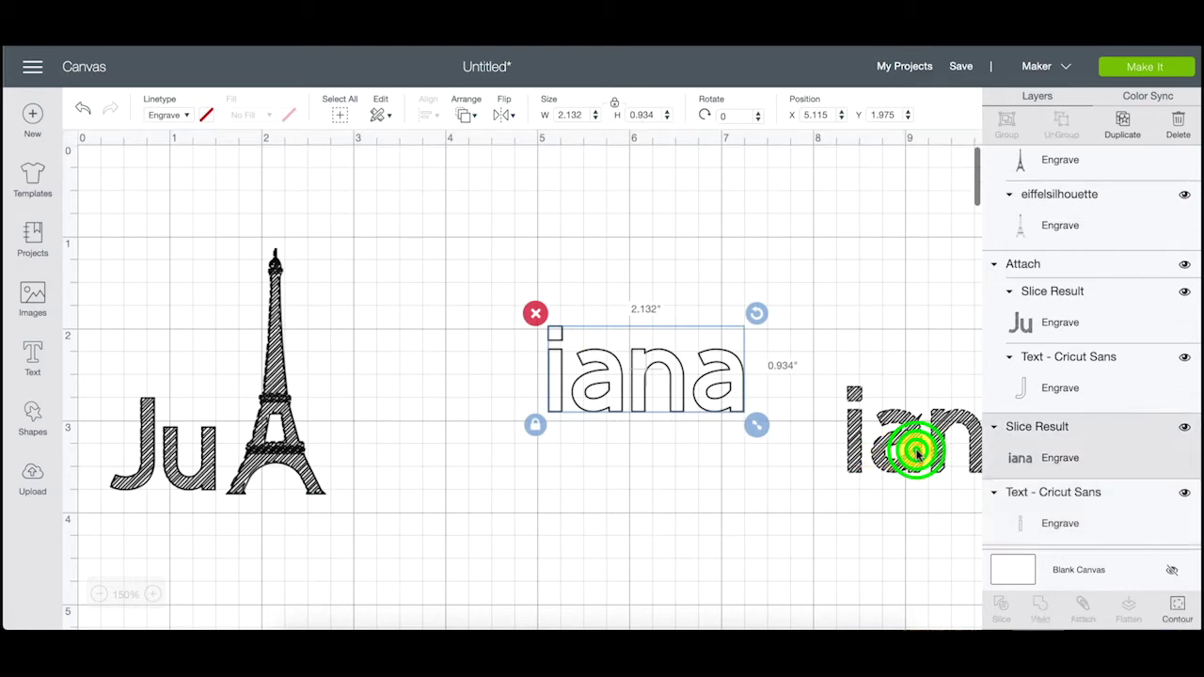
pyautogui.moveTo(917, 453)
pyautogui.mouseDown()
pyautogui.moveTo(605, 519)
pyautogui.moveTo(608, 503)
pyautogui.moveTo(627, 499)
pyautogui.mouseUp()
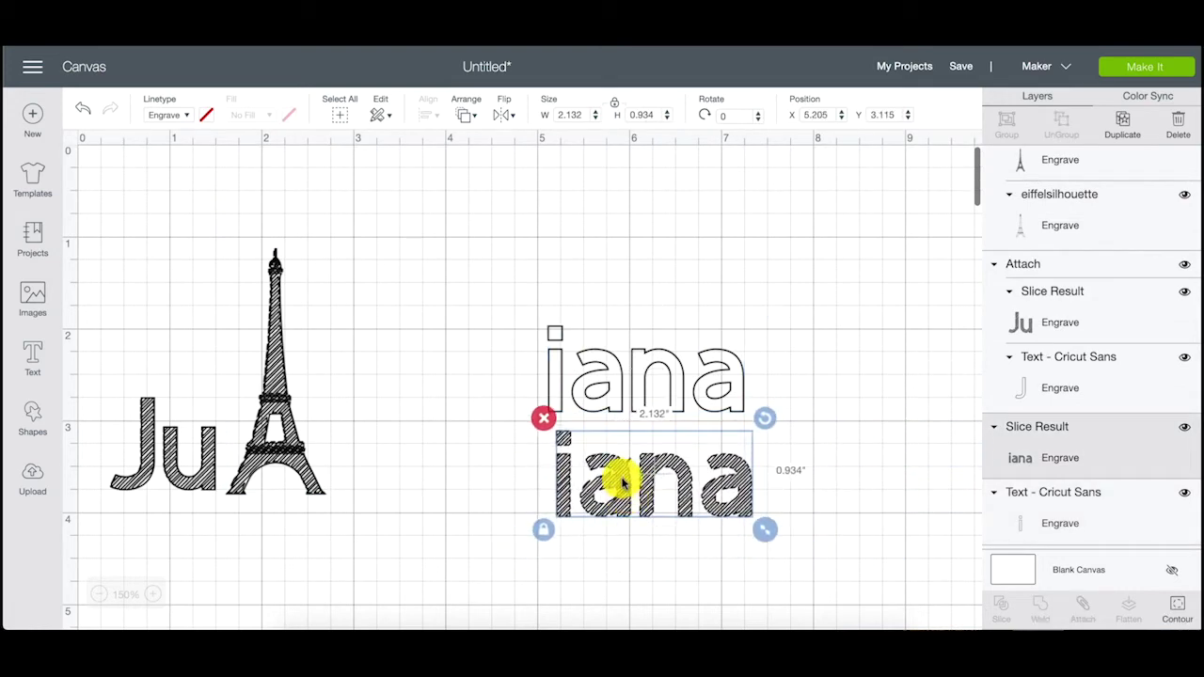
pyautogui.click(144, 594)
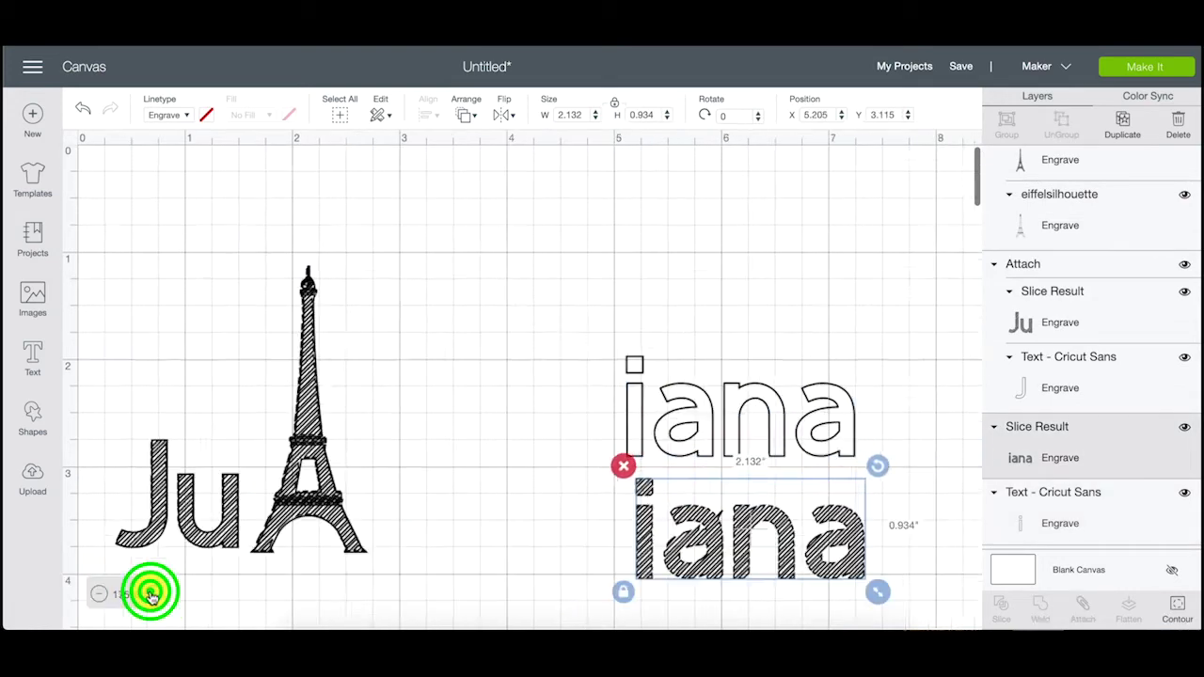
pyautogui.click(151, 594)
pyautogui.moveTo(875, 513)
pyautogui.mouseDown()
pyautogui.moveTo(712, 483)
pyautogui.moveTo(537, 417)
pyautogui.mouseUp()
pyautogui.moveTo(877, 598)
pyautogui.mouseDown()
pyautogui.moveTo(855, 586)
pyautogui.moveTo(802, 603)
pyautogui.moveTo(585, 501)
pyautogui.mouseUp()
pyautogui.click(876, 475)
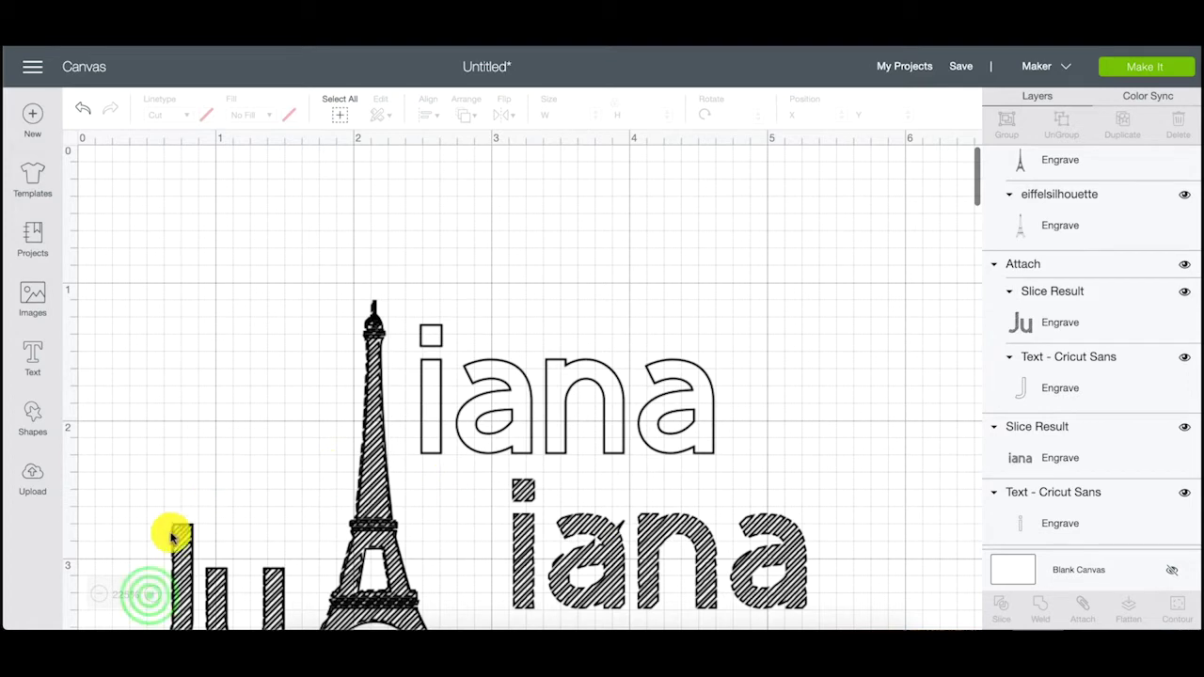
# Zoom closer and fine-tune the hatched iana to X 2.788, Y 1.519 below the outline iana
pyautogui.click(152, 595)
pyautogui.click(152, 595)
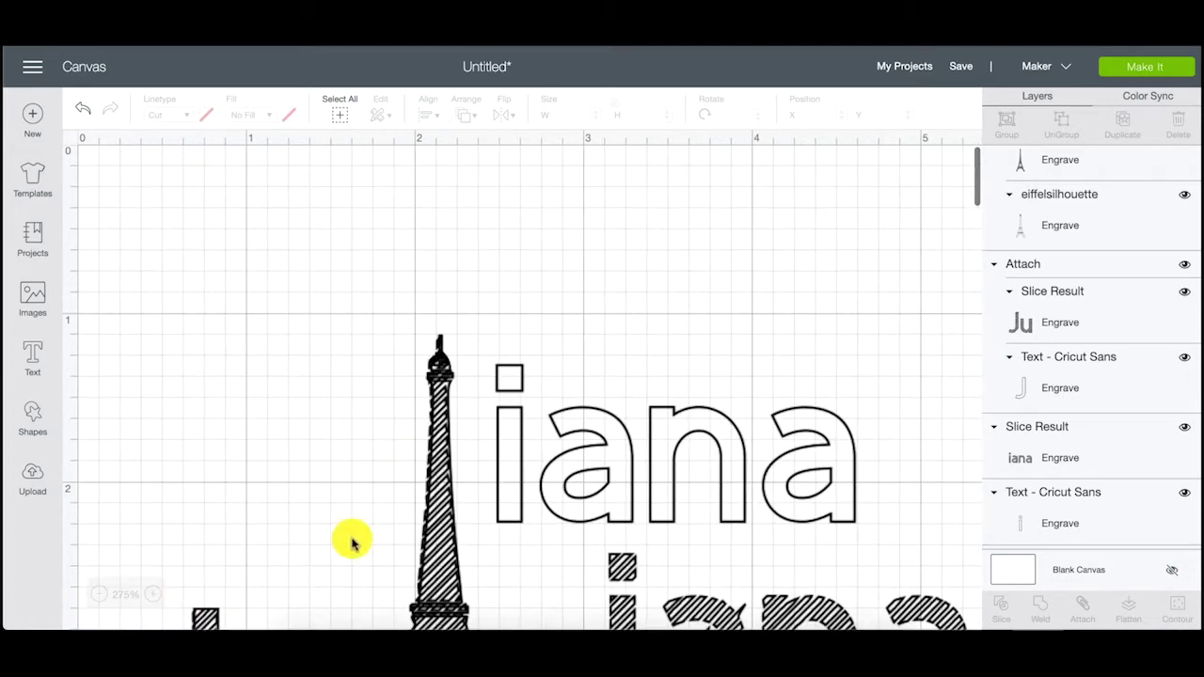
pyautogui.moveTo(664, 433)
pyautogui.mouseDown()
pyautogui.moveTo(647, 431)
pyautogui.moveTo(704, 337)
pyautogui.moveTo(731, 331)
pyautogui.mouseUp()
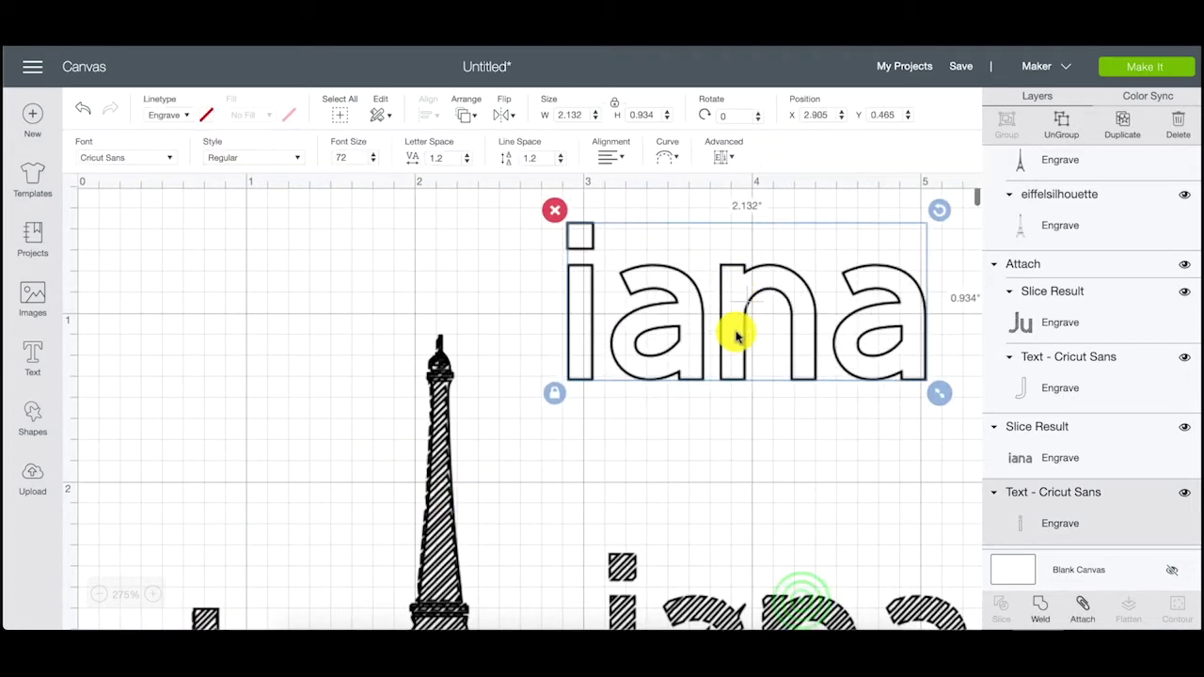
pyautogui.moveTo(799, 594); pyautogui.dragTo(790, 460)
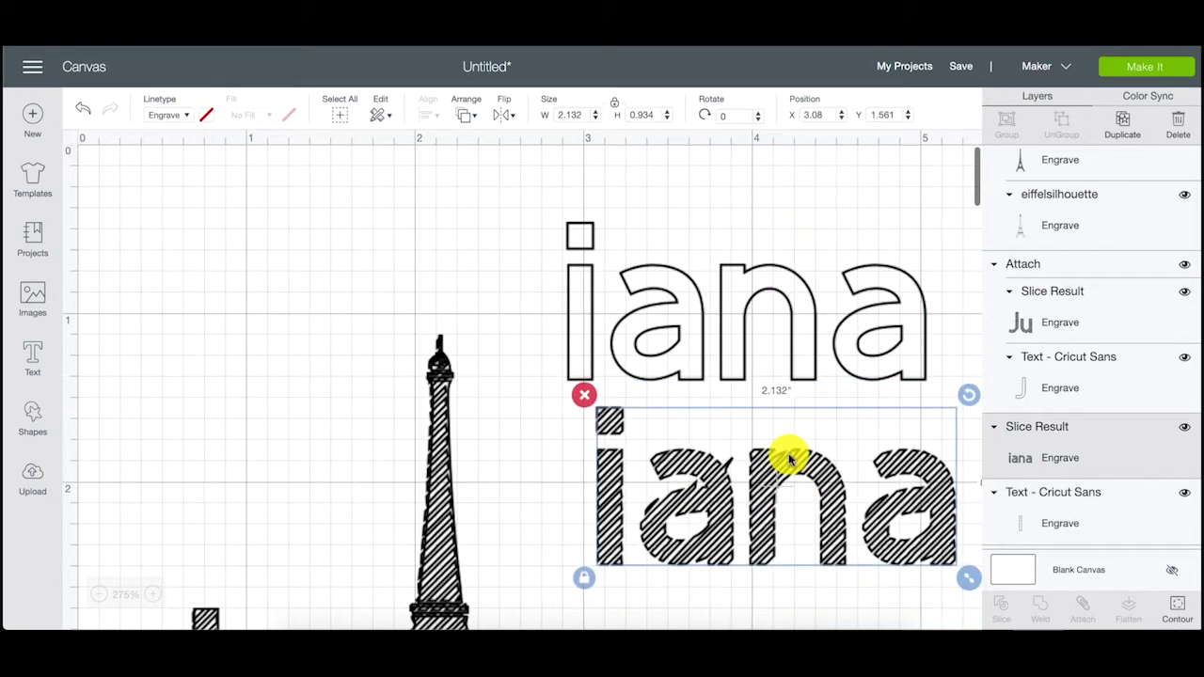
pyautogui.click(153, 595)
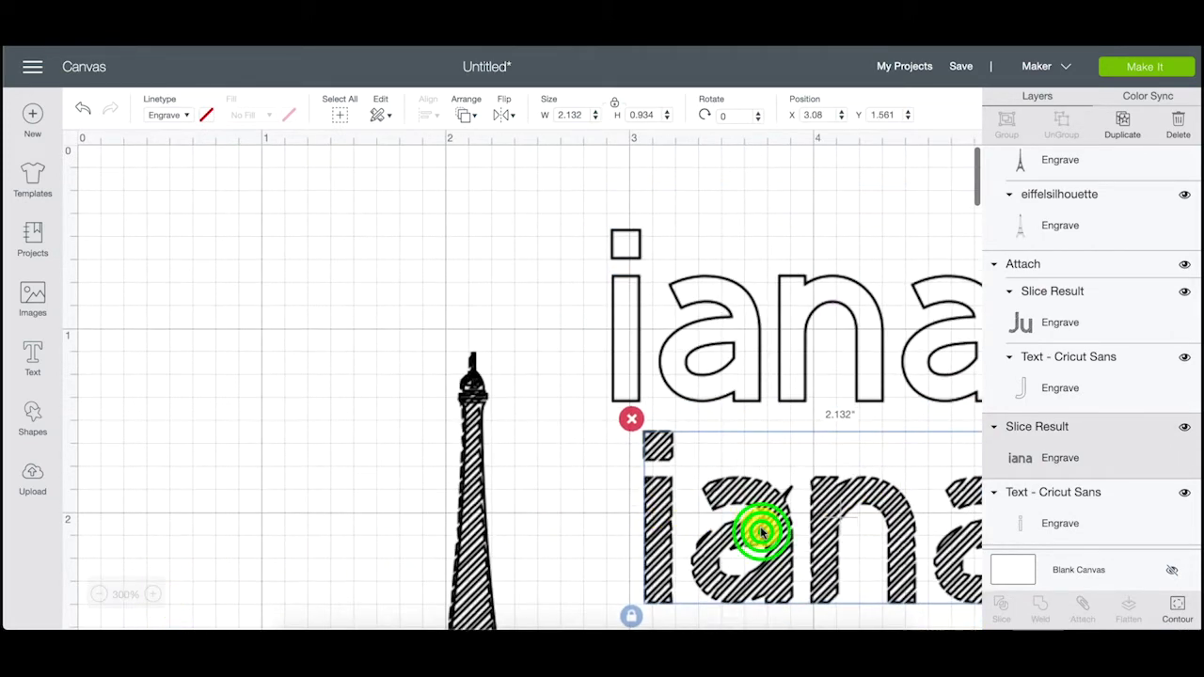
pyautogui.moveTo(758, 529); pyautogui.dragTo(709, 529)
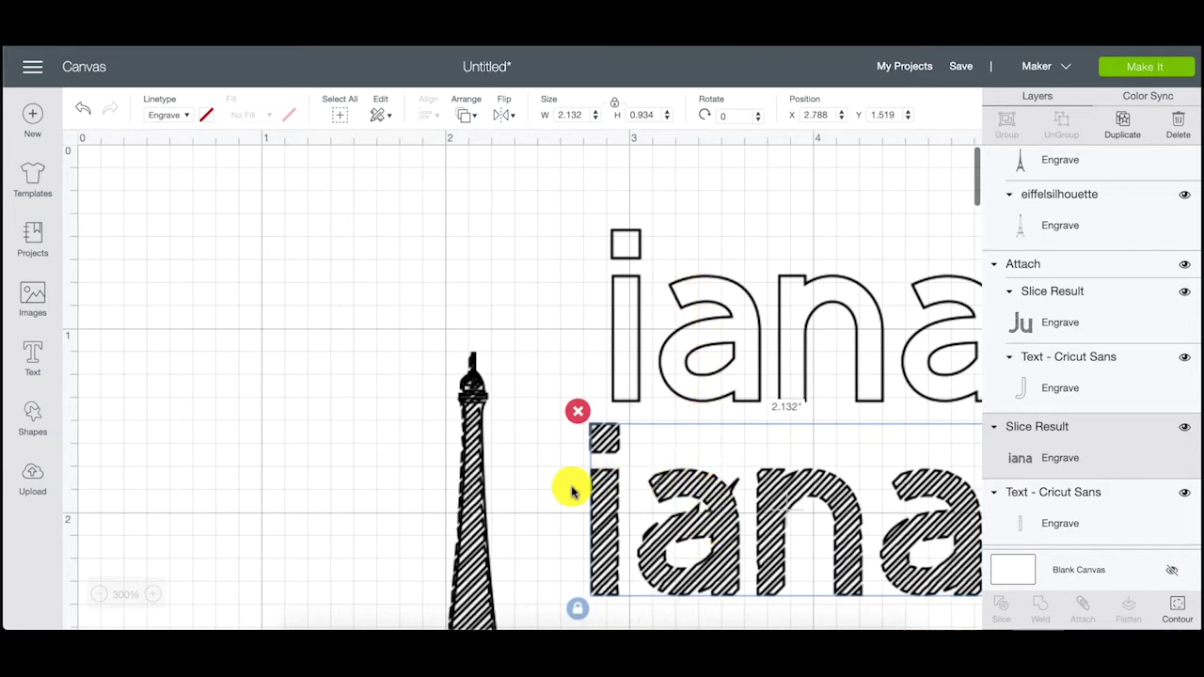
pyautogui.click(242, 379)
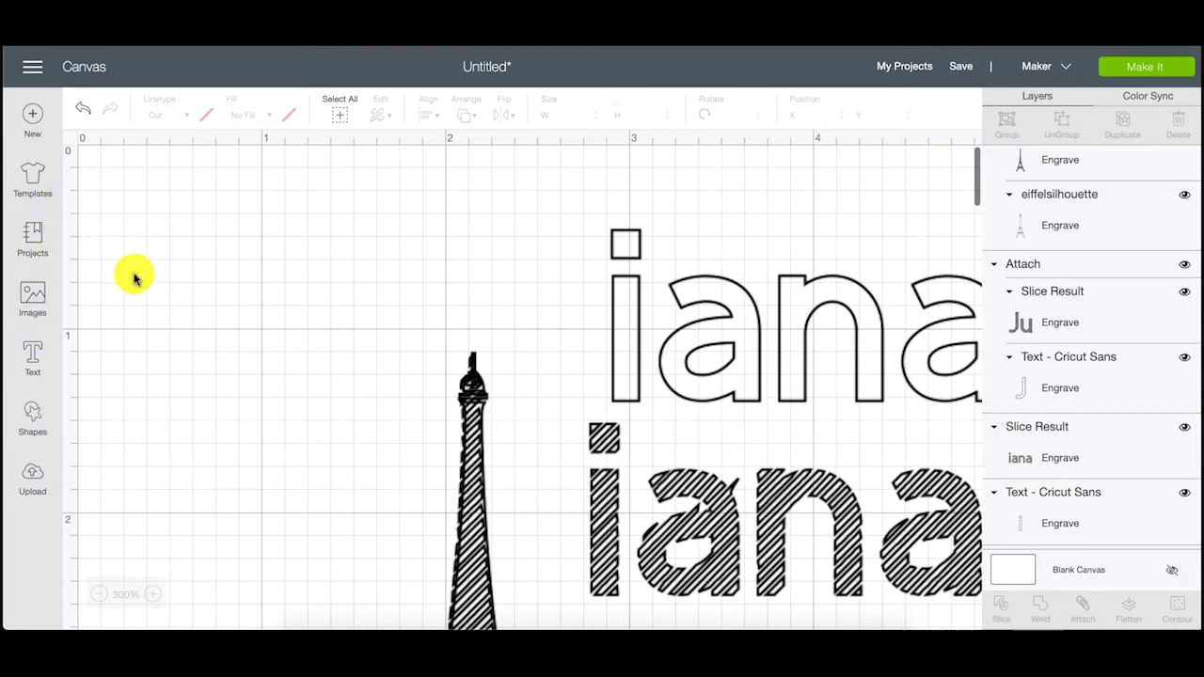
# Add a Square shape, move it up toward the letters, and shrink it to 0.444 in
pyautogui.click(36, 418)
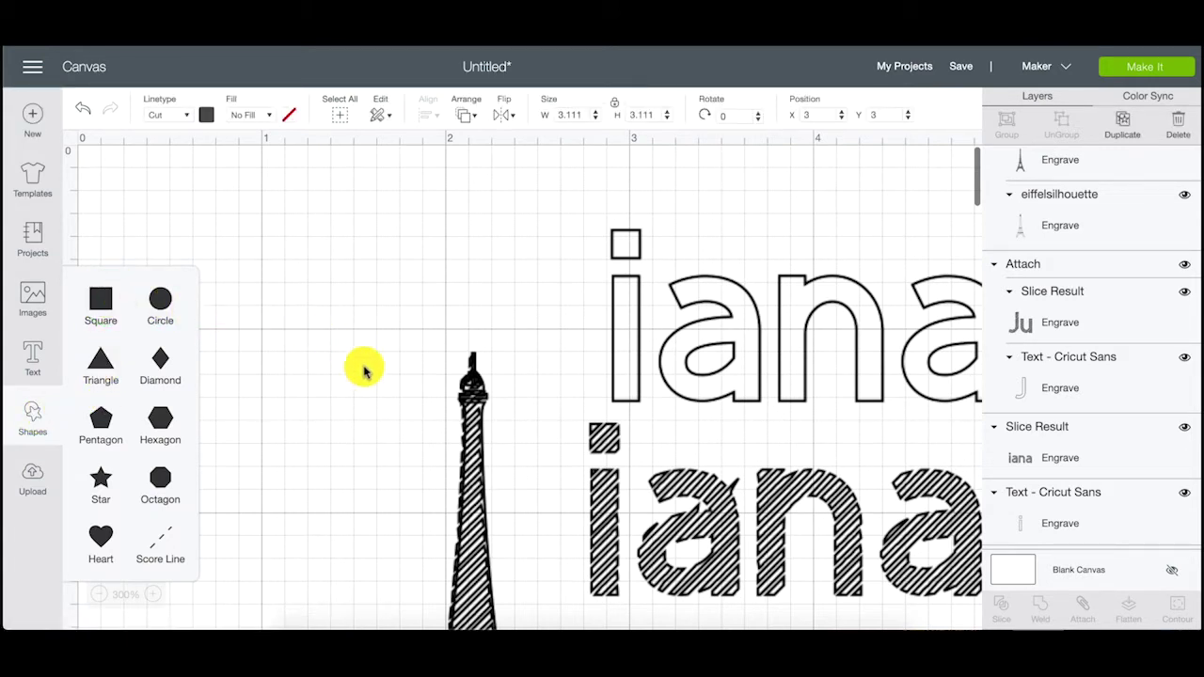
pyautogui.click(292, 382)
pyautogui.click(97, 595)
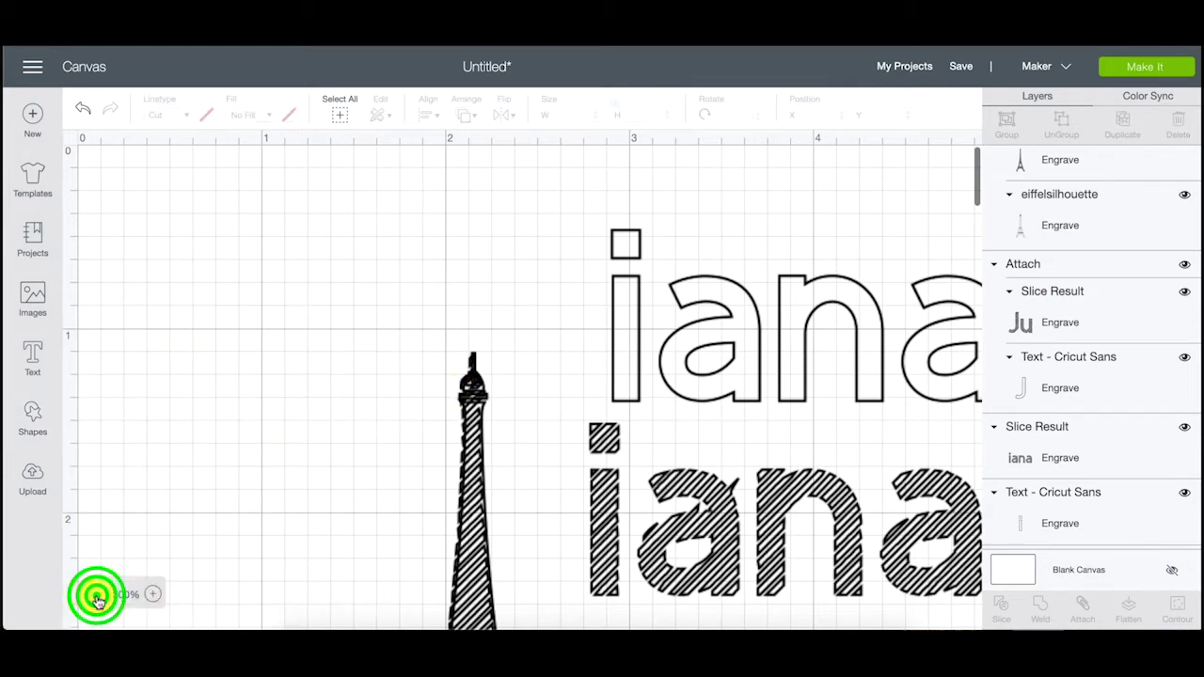
pyautogui.click(97, 597)
pyautogui.click(97, 596)
pyautogui.click(97, 596)
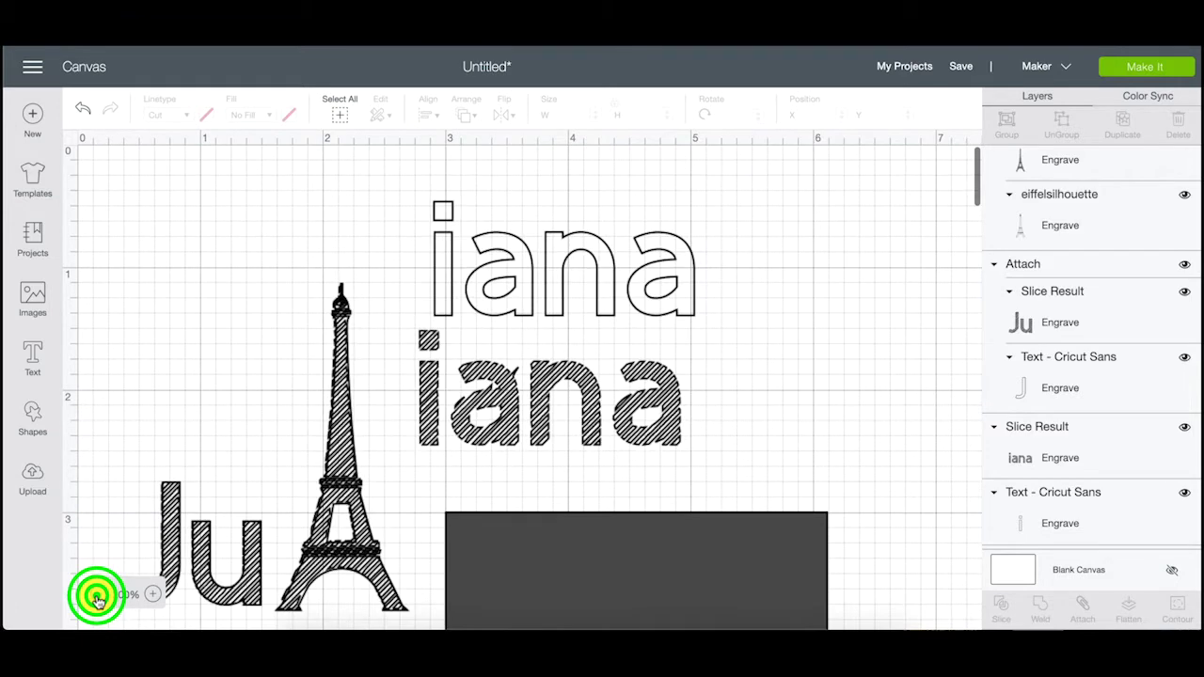
pyautogui.moveTo(537, 502); pyautogui.dragTo(612, 235)
pyautogui.moveTo(779, 543)
pyautogui.mouseDown()
pyautogui.moveTo(529, 245)
pyautogui.moveTo(761, 408)
pyautogui.moveTo(777, 382)
pyautogui.mouseUp()
pyautogui.click(507, 247)
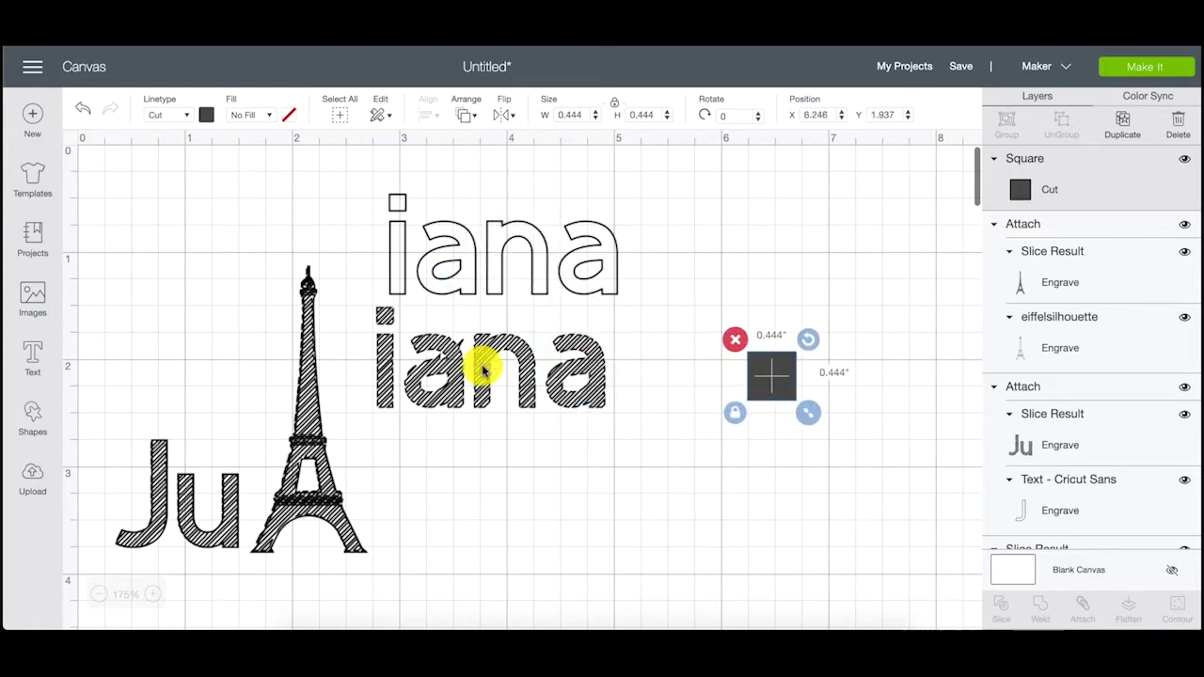
# Shift the hatched iana down-right and shrink the square to 0.128 in beside it at 300% zoom
pyautogui.click(531, 359)
pyautogui.moveTo(539, 358); pyautogui.dragTo(744, 513)
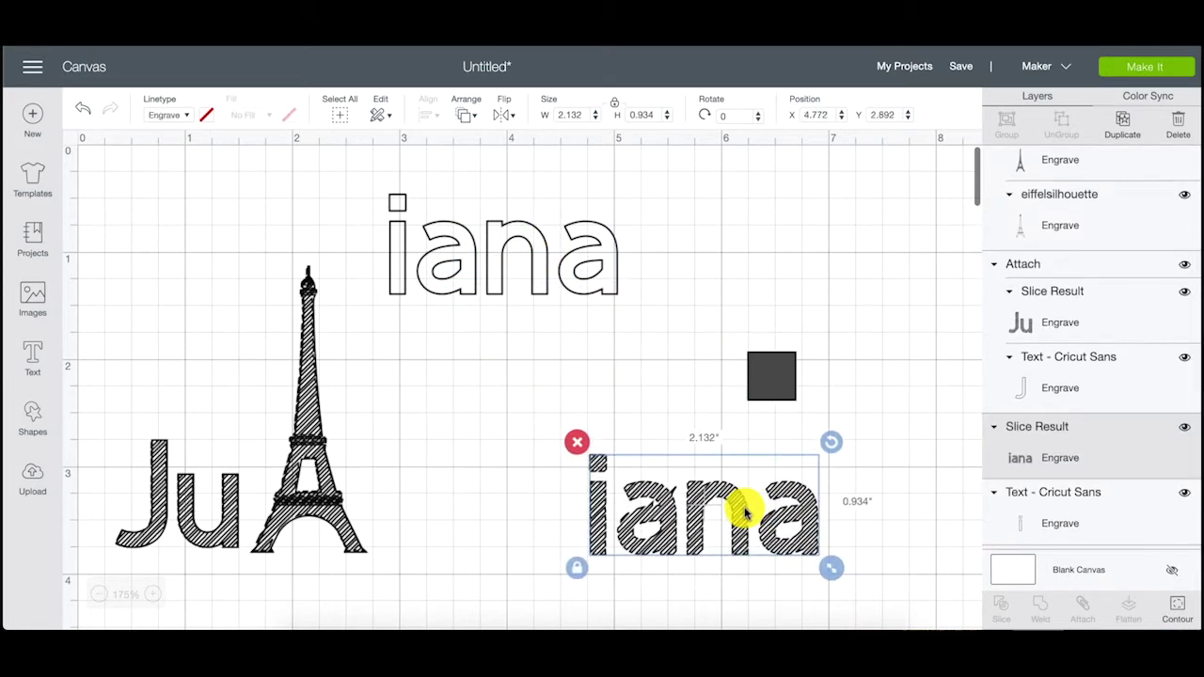
pyautogui.click(153, 591)
pyautogui.click(153, 591)
pyautogui.click(150, 592)
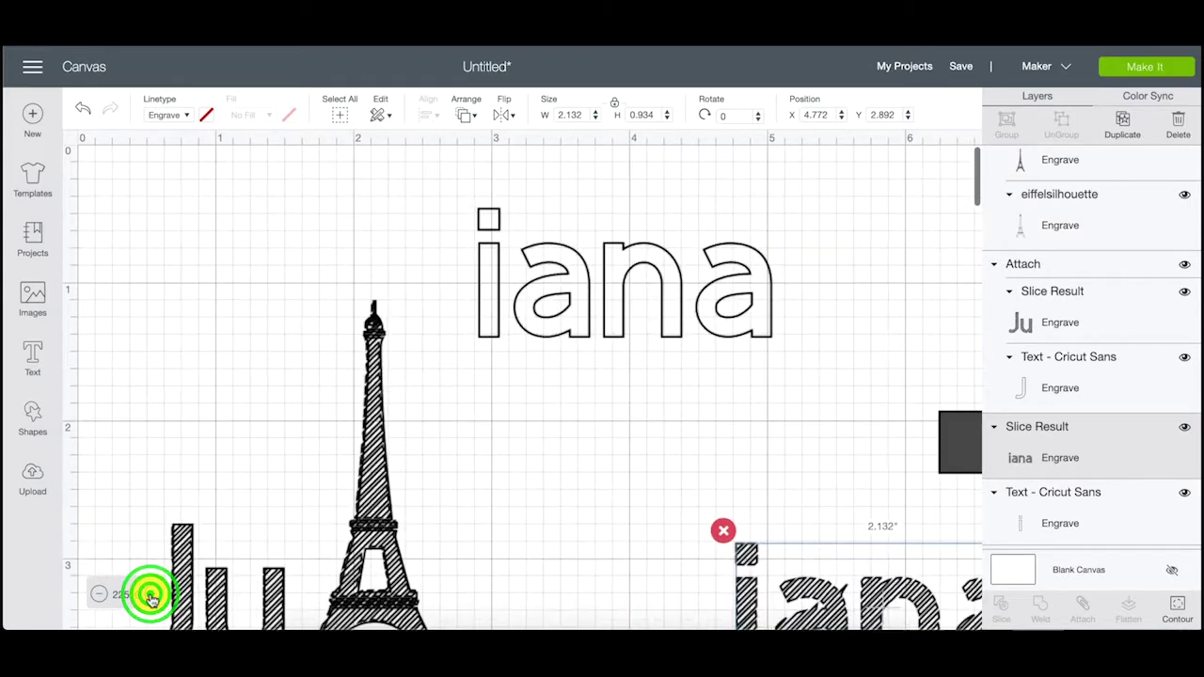
pyautogui.hscroll(5, 812, 513)
pyautogui.scroll(-2, 812, 513)
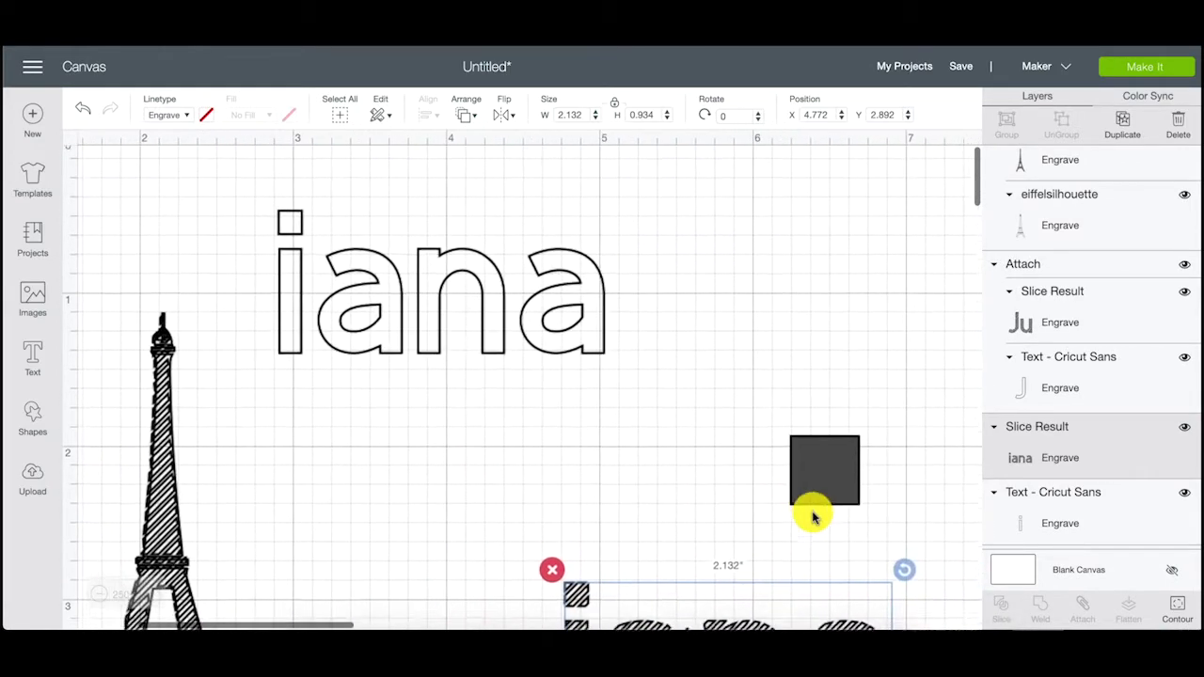
pyautogui.moveTo(823, 390); pyautogui.dragTo(672, 446)
pyautogui.click(720, 477)
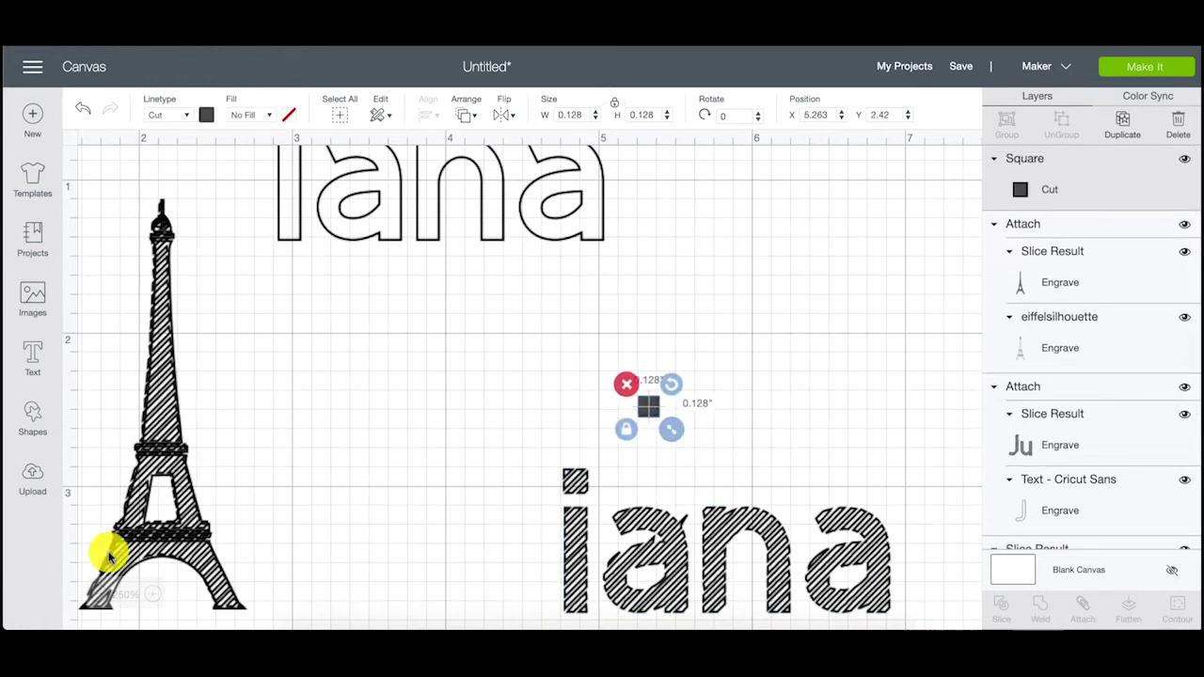
pyautogui.click(152, 592)
pyautogui.click(151, 592)
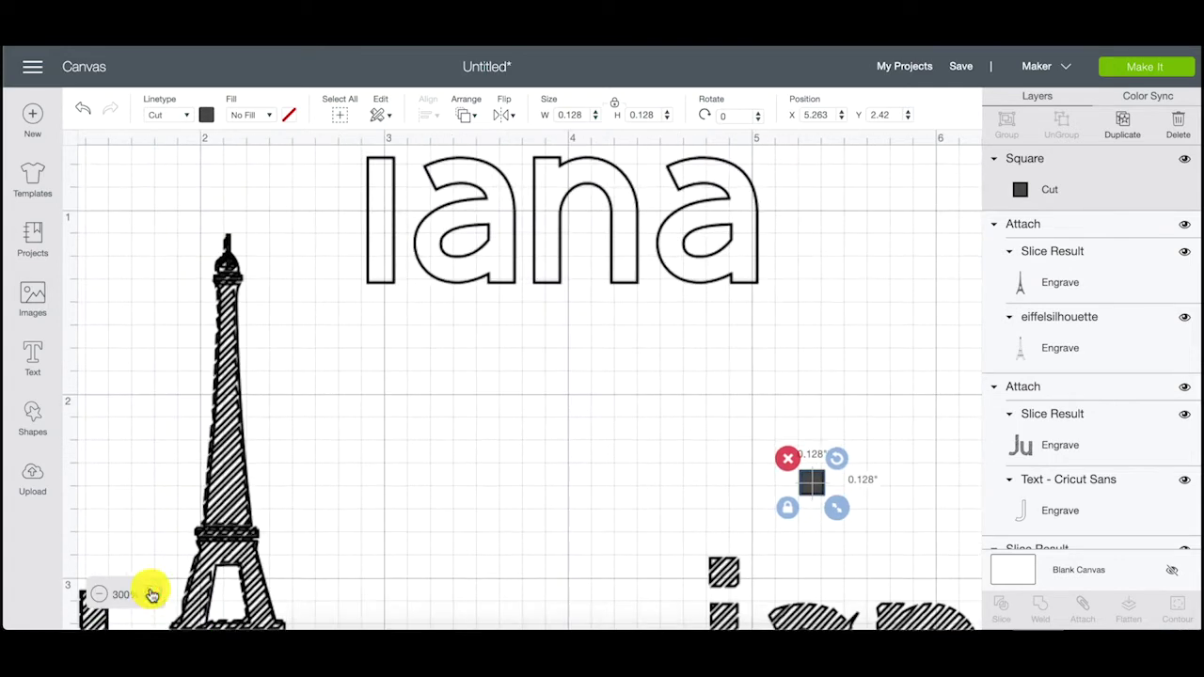
pyautogui.click(828, 607)
# Position the diamond over the spike between a and n, then Slice it from the hatched iana
pyautogui.moveTo(798, 595)
pyautogui.mouseDown()
pyautogui.moveTo(752, 501)
pyautogui.moveTo(807, 484)
pyautogui.moveTo(783, 494)
pyautogui.moveTo(780, 483)
pyautogui.moveTo(810, 496)
pyautogui.moveTo(780, 484)
pyautogui.moveTo(779, 494)
pyautogui.mouseUp()
pyautogui.click(879, 375)
pyautogui.click(801, 404)
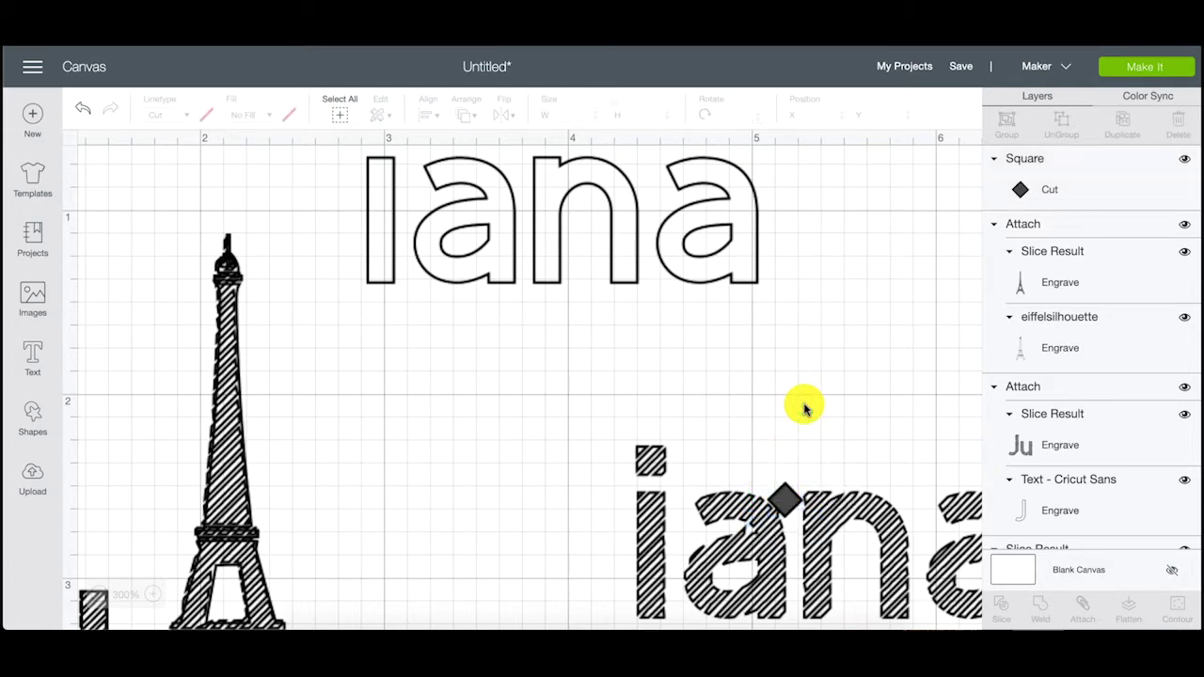
pyautogui.scroll(-2, 804, 420)
pyautogui.hscroll(5, 805, 421)
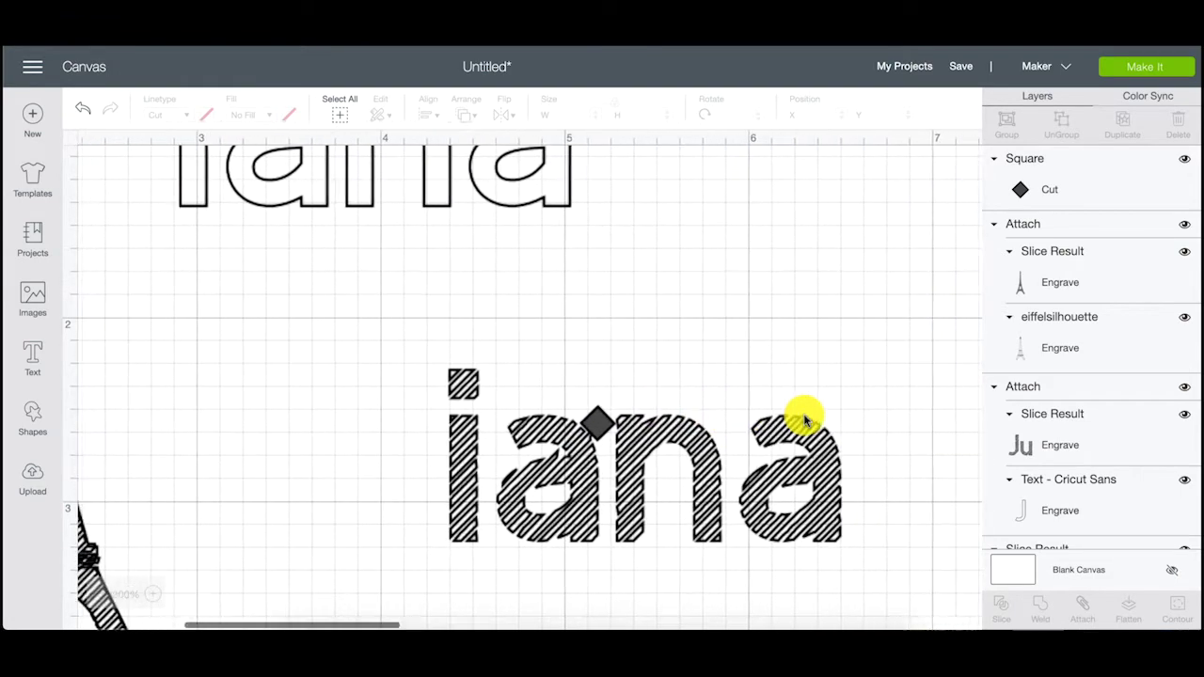
pyautogui.hscroll(-1, 805, 420)
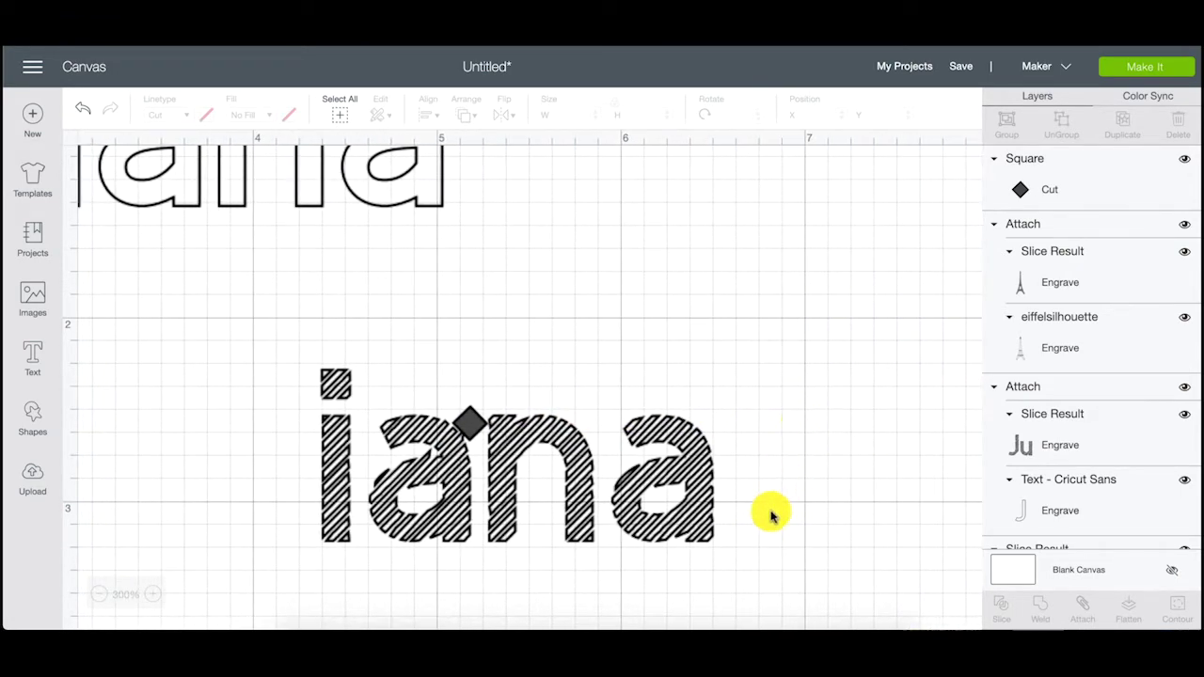
pyautogui.click(607, 576)
pyautogui.moveTo(608, 577); pyautogui.dragTo(374, 362)
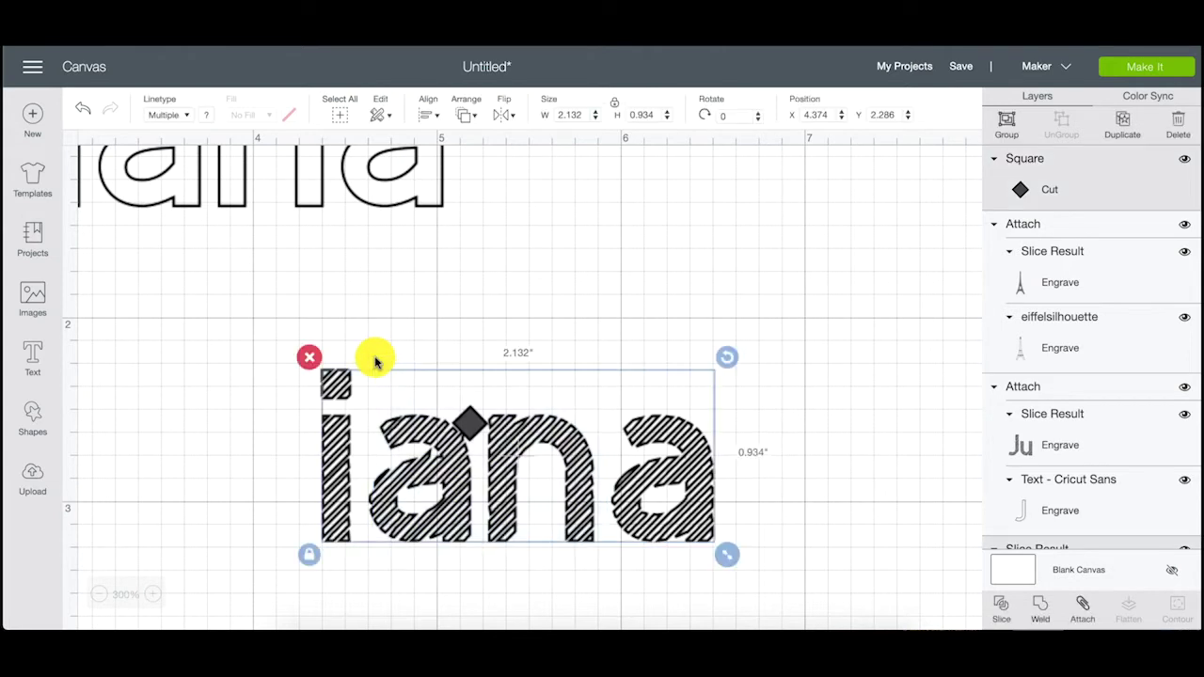
pyautogui.click(1000, 603)
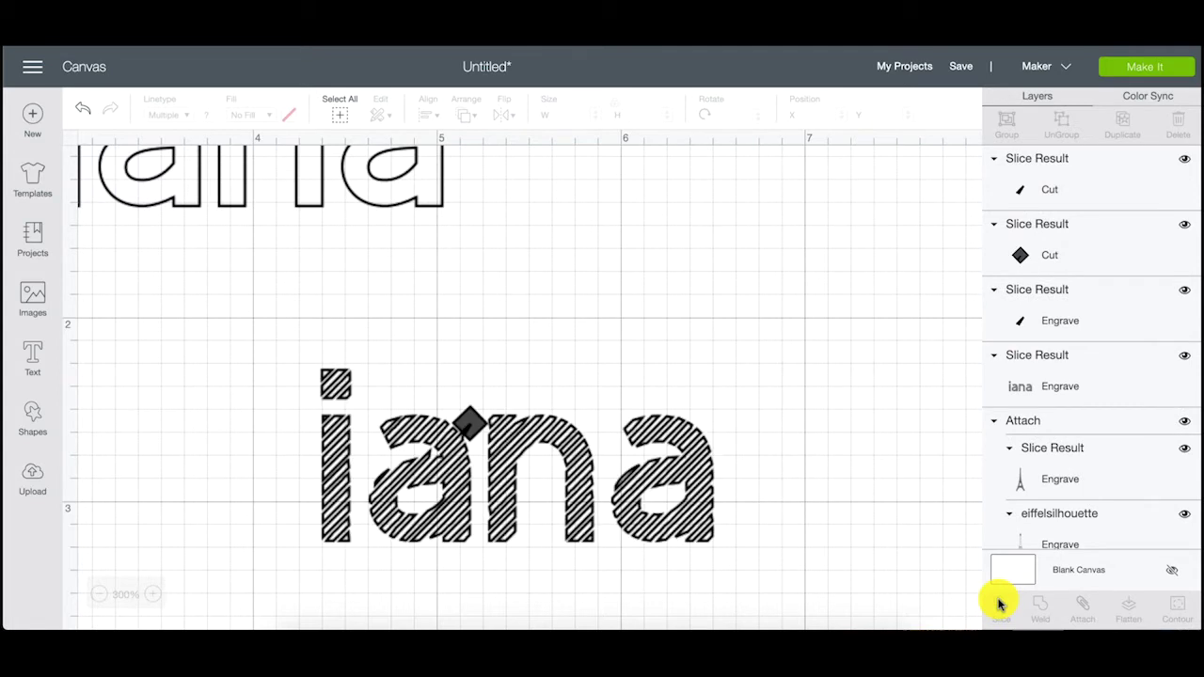
# Delete the diamond and leftover scraps, leaving the cleaned iana at X 3.999, Y 2.133
pyautogui.moveTo(511, 441); pyautogui.dragTo(701, 285)
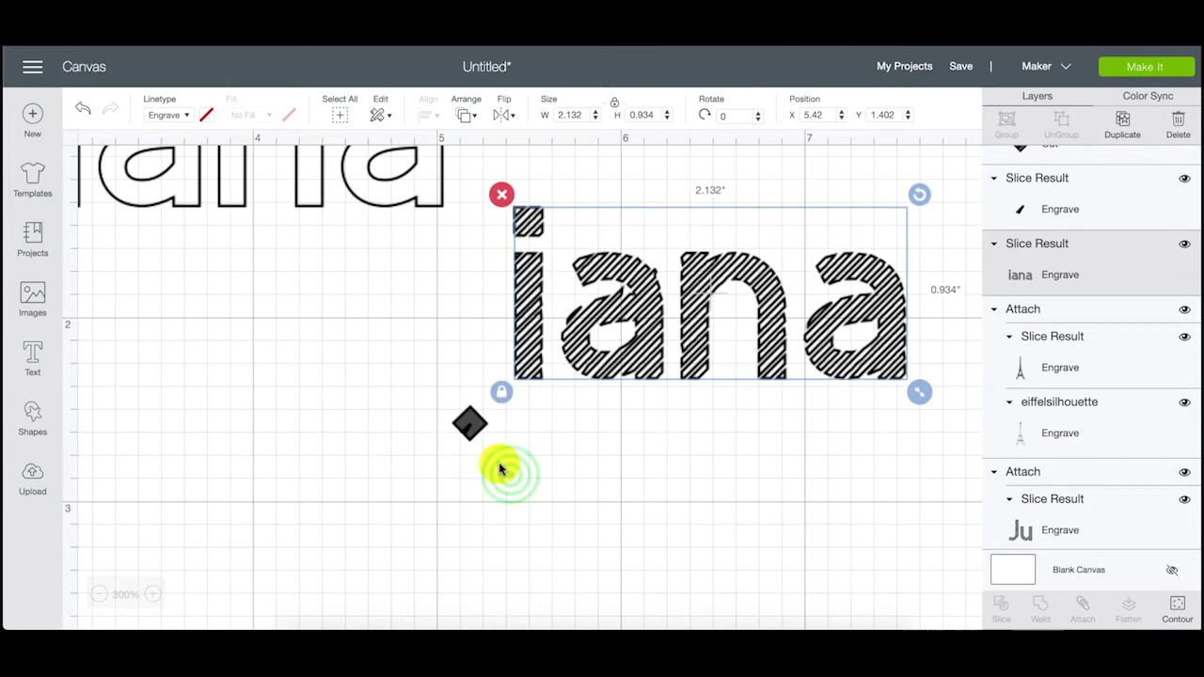
pyautogui.moveTo(511, 478); pyautogui.dragTo(417, 392)
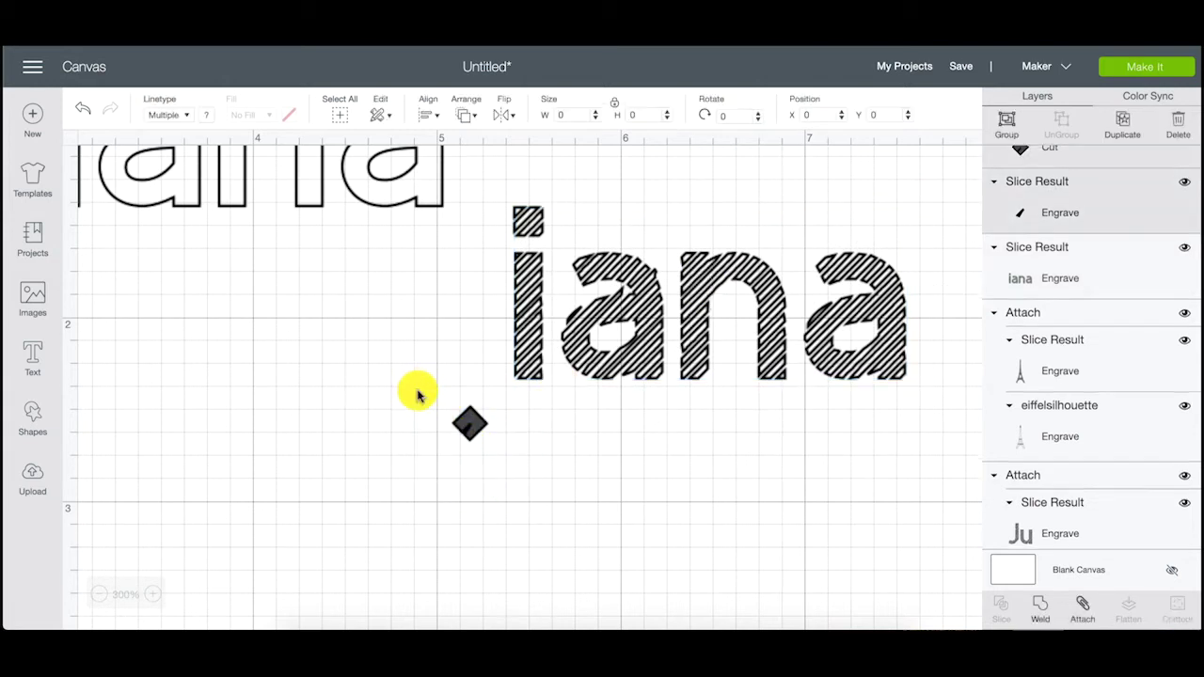
pyautogui.press('Delete')
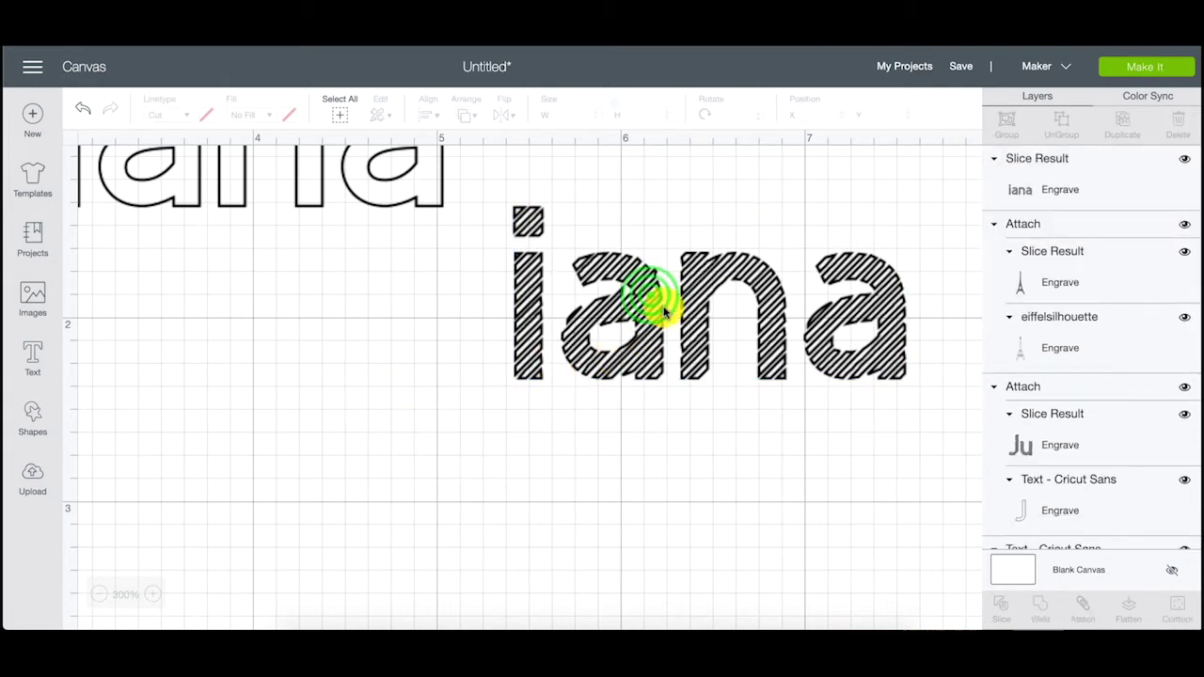
pyautogui.moveTo(645, 301); pyautogui.dragTo(391, 425)
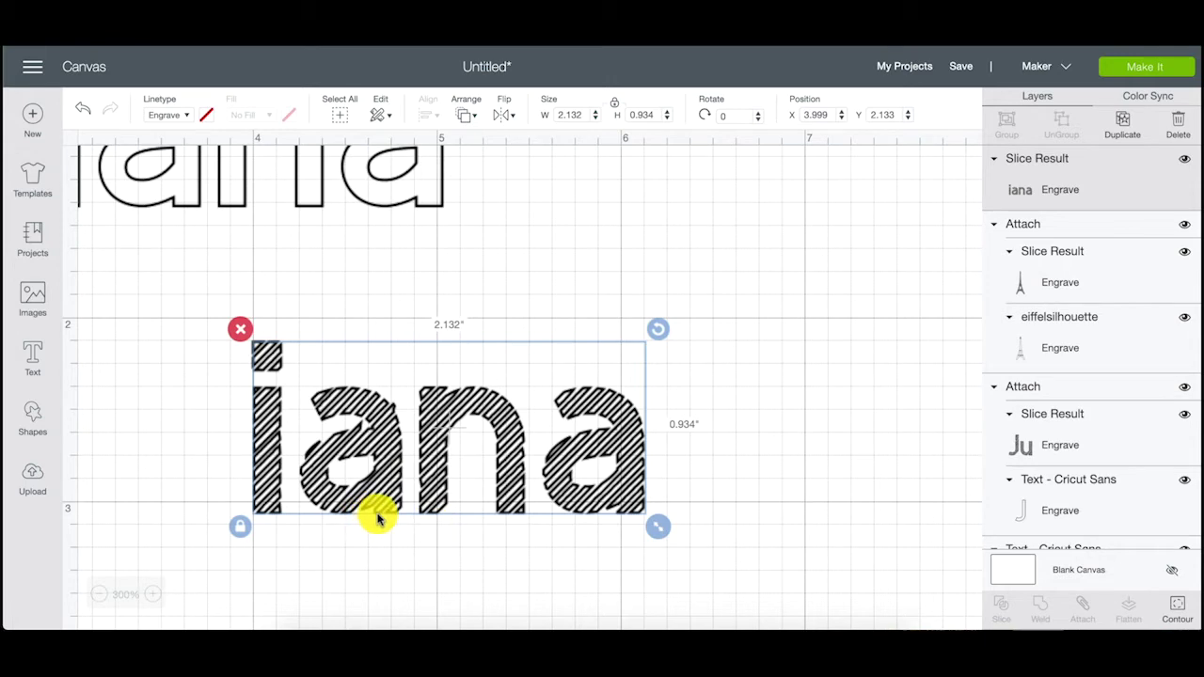
# Zoom in and drag the hatched iana Slice Result to X 3.332, Y 1.867
pyautogui.click(153, 593)
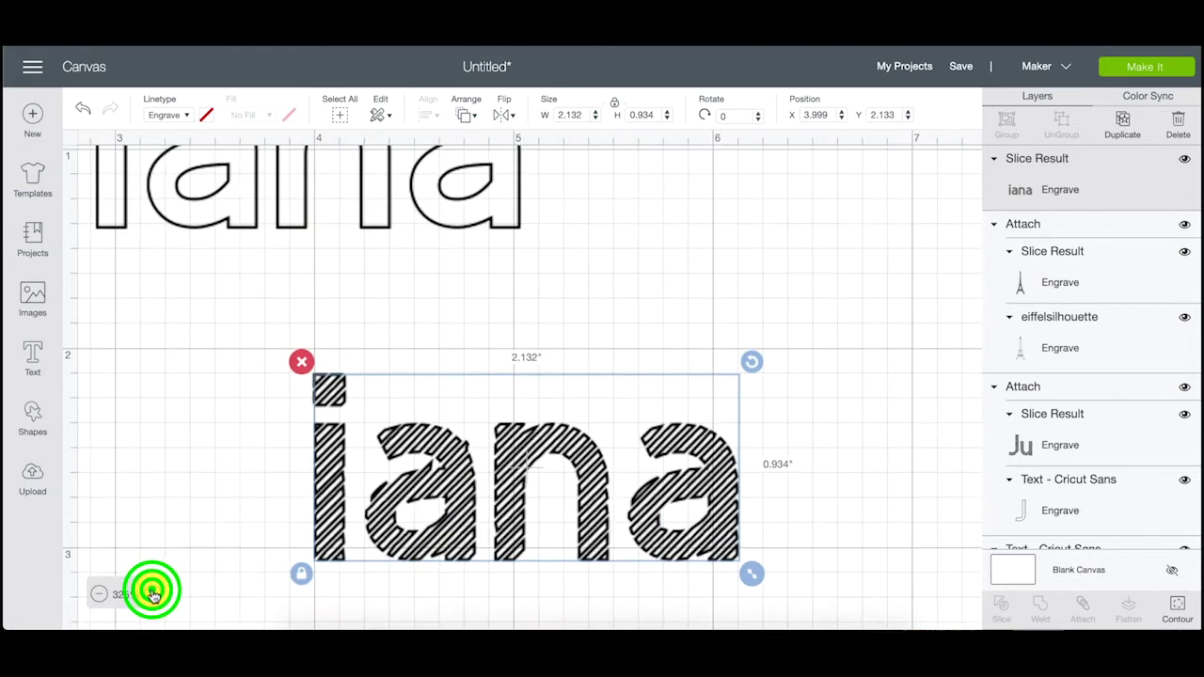
pyautogui.click(153, 594)
pyautogui.click(153, 592)
pyautogui.scroll(-3, 375, 554)
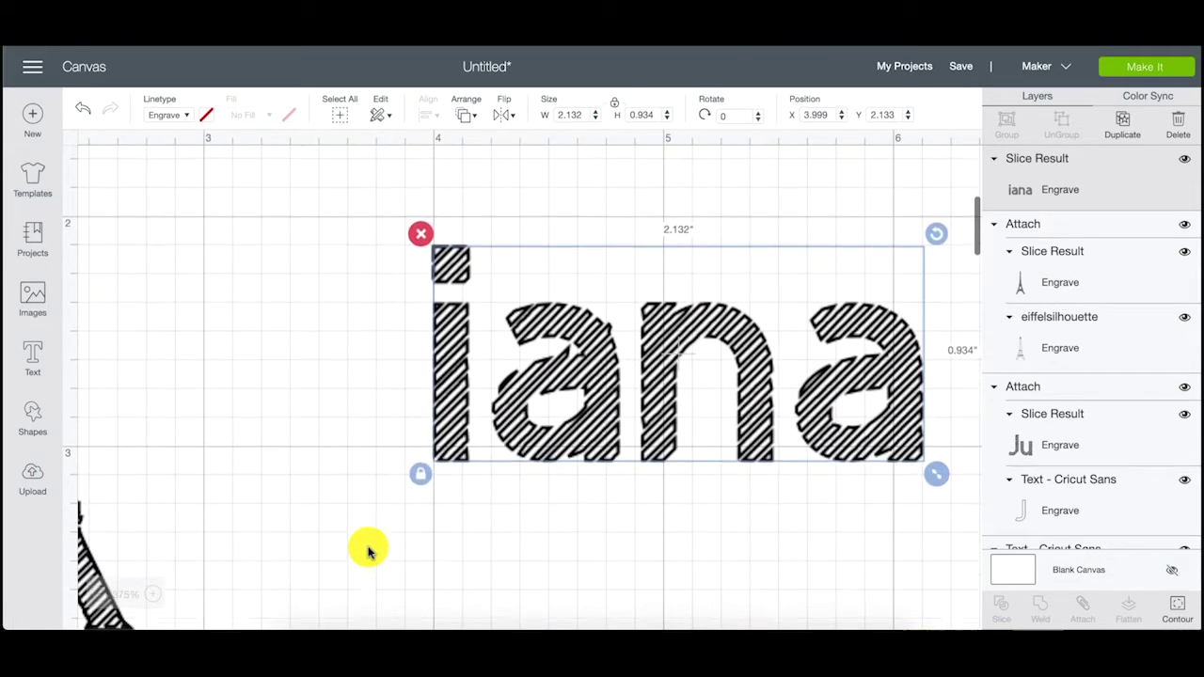
pyautogui.scroll(1, 537, 459)
pyautogui.hscroll(2, 537, 459)
pyautogui.click(543, 458)
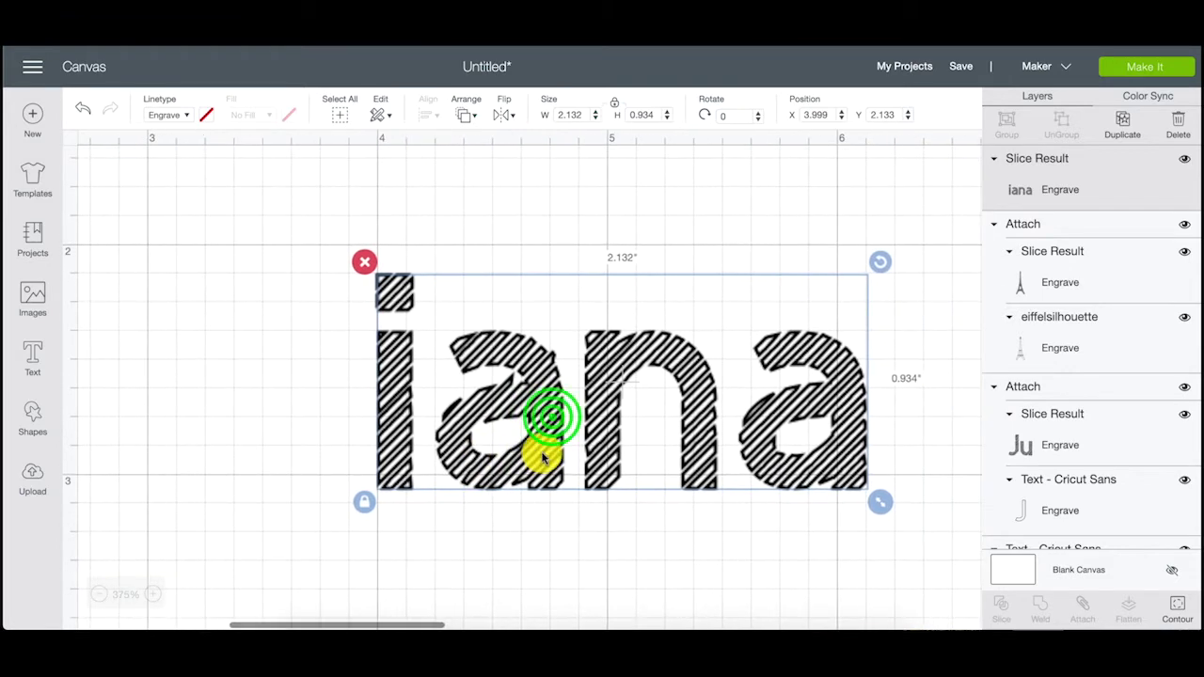
pyautogui.moveTo(543, 458); pyautogui.dragTo(463, 452)
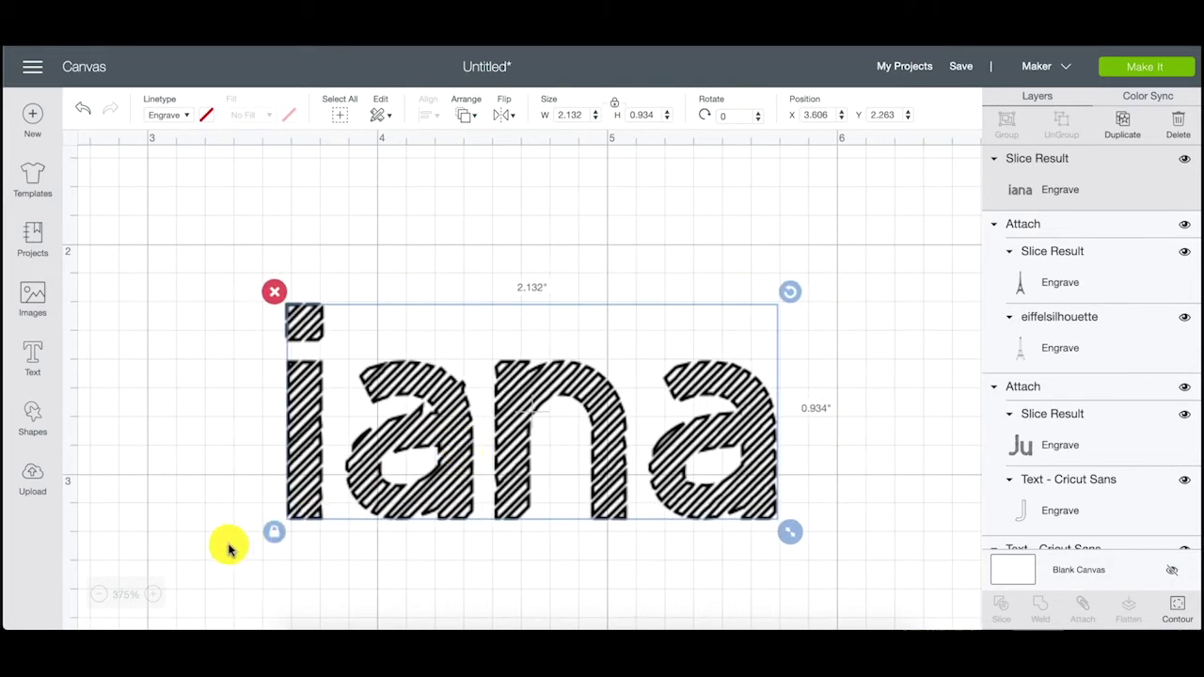
pyautogui.click(152, 593)
pyautogui.click(153, 594)
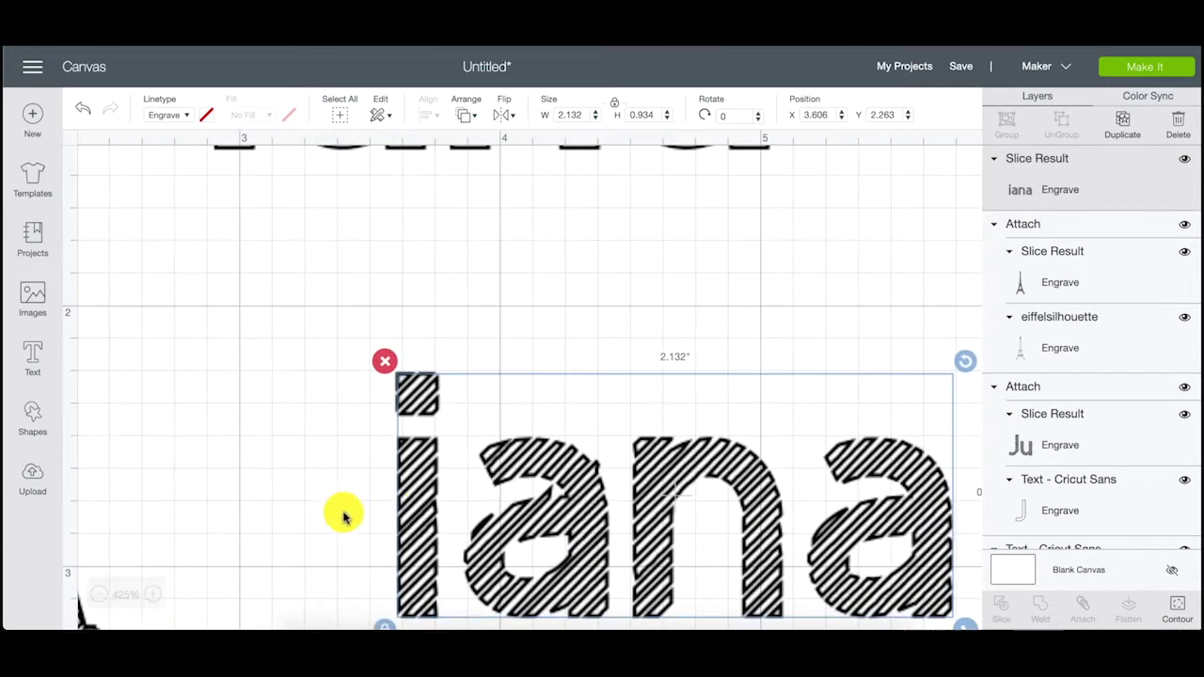
pyautogui.moveTo(593, 513); pyautogui.dragTo(517, 417)
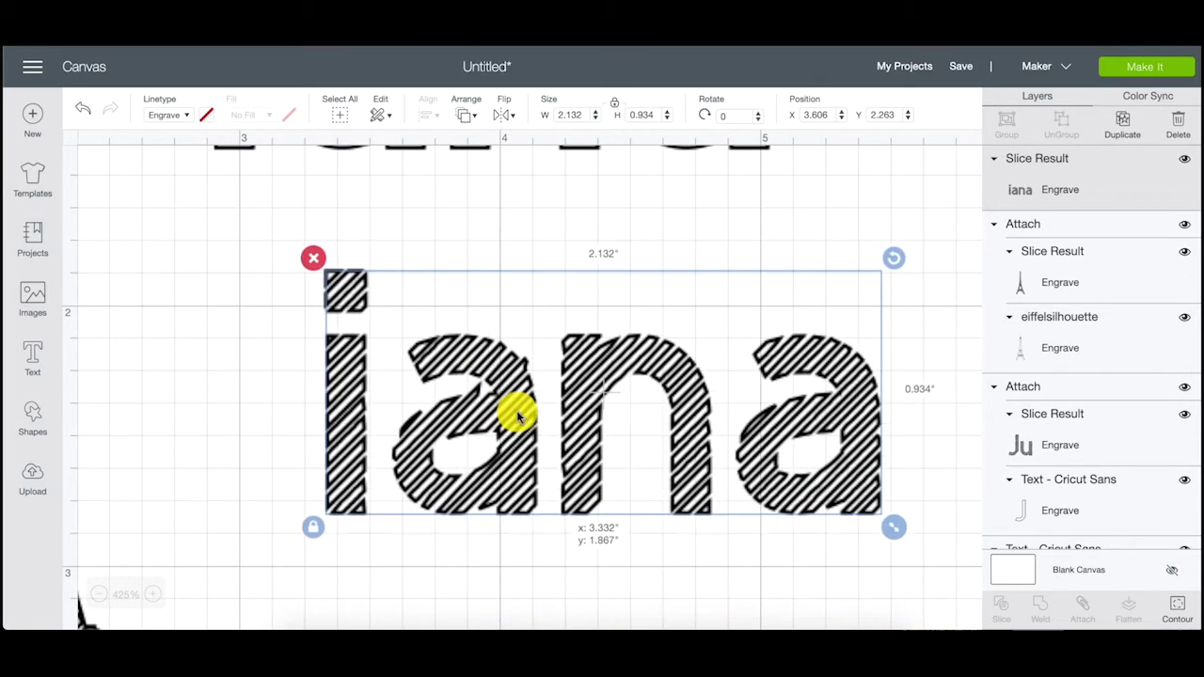
pyautogui.click(154, 477)
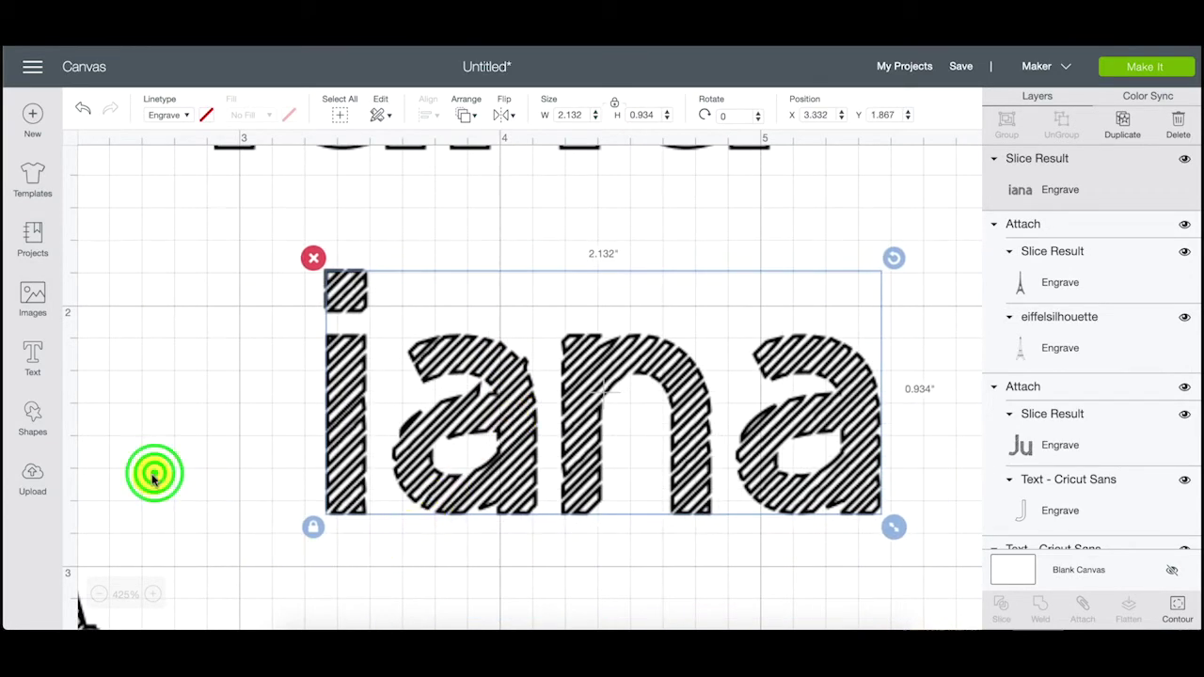
pyautogui.click(33, 420)
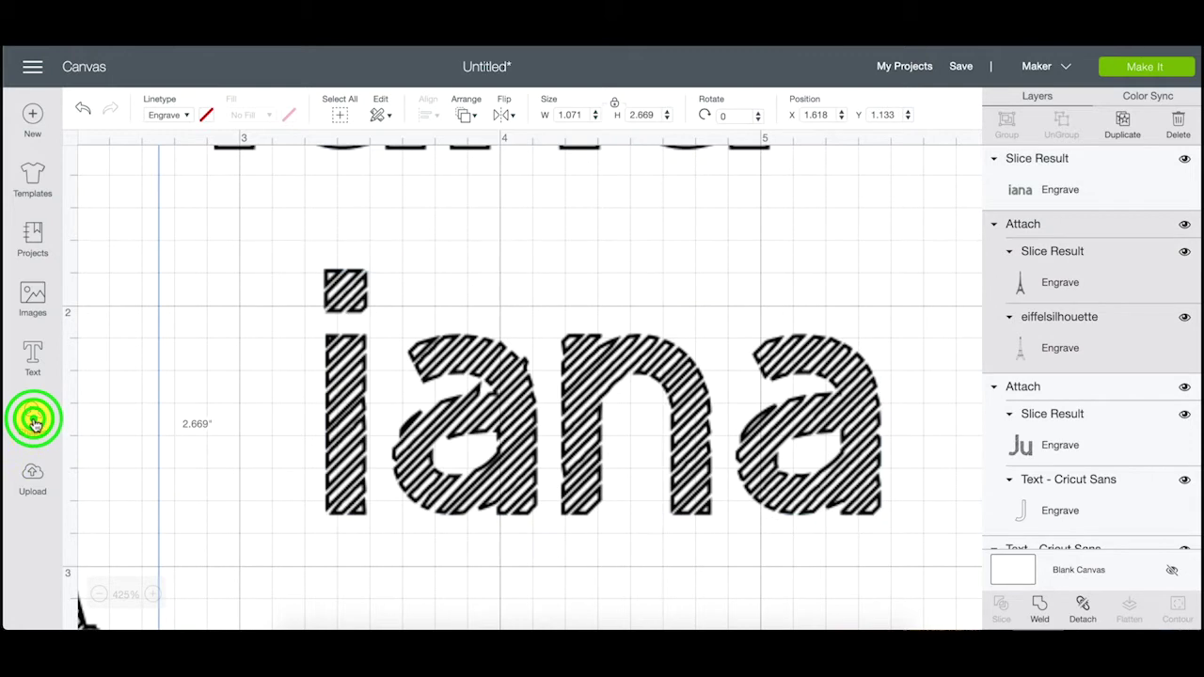
# Add a Square, unlock its proportions and flatten it into a thin bar
pyautogui.click(101, 303)
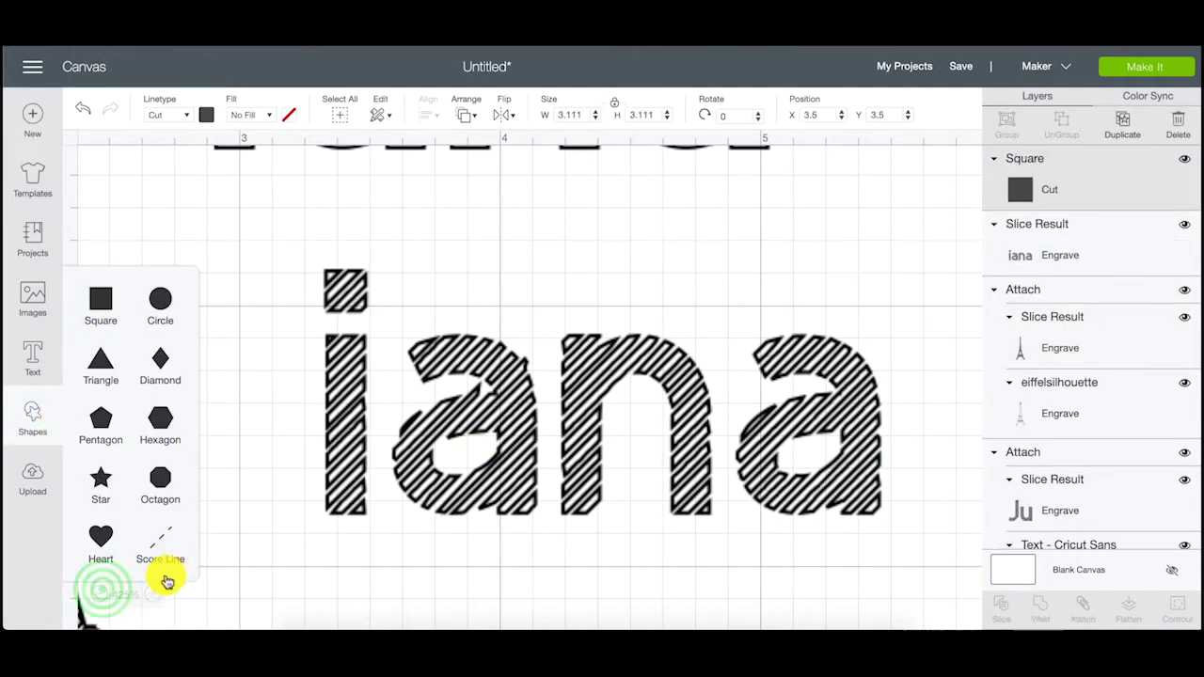
pyautogui.click(100, 594)
pyautogui.click(100, 593)
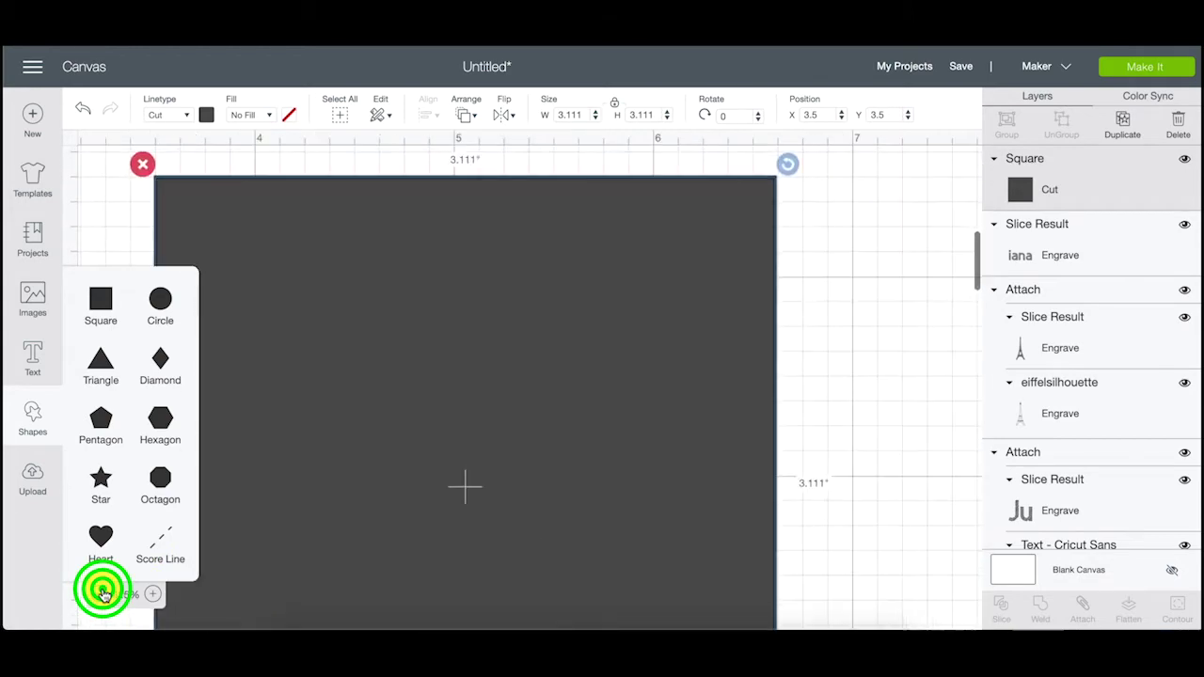
pyautogui.moveTo(395, 500); pyautogui.dragTo(462, 275)
pyautogui.moveTo(763, 522); pyautogui.dragTo(449, 226)
pyautogui.scroll(5, 449, 225)
pyautogui.moveTo(473, 462)
pyautogui.mouseDown()
pyautogui.moveTo(366, 358)
pyautogui.moveTo(286, 209)
pyautogui.mouseUp()
pyautogui.click(217, 275)
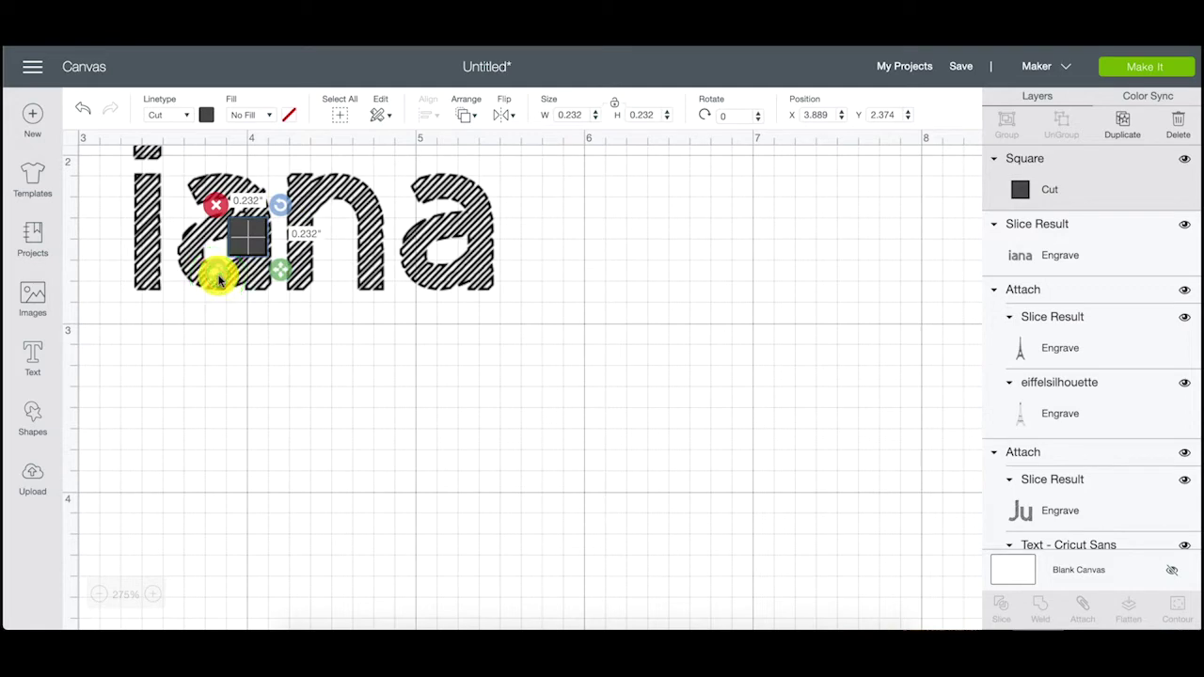
pyautogui.click(288, 271)
pyautogui.moveTo(288, 271); pyautogui.dragTo(287, 247)
# Drag the bar onto the first 'a' of 'iana', zooming in closely on it
pyautogui.click(158, 595)
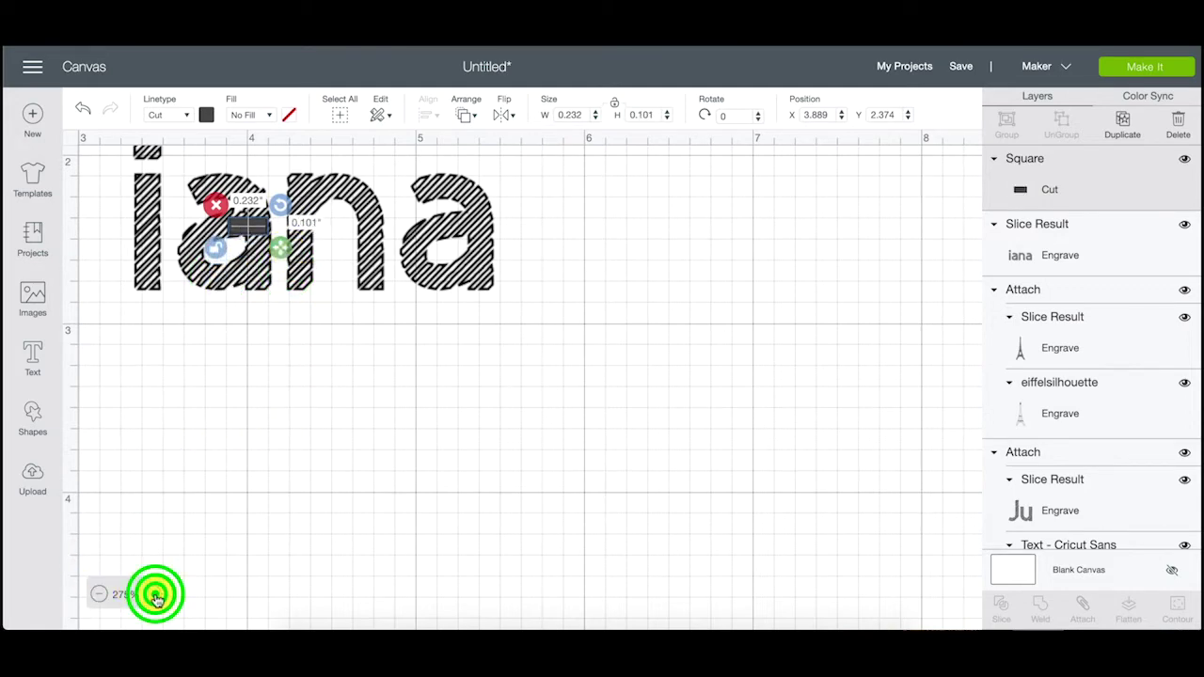
pyautogui.click(156, 595)
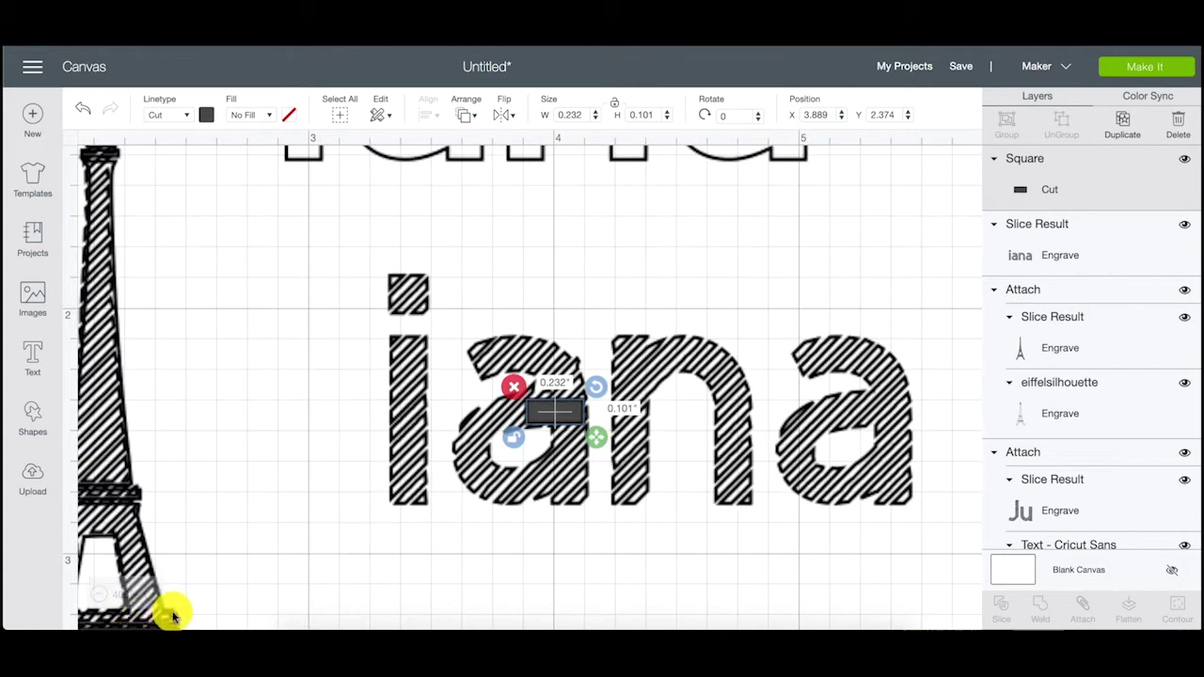
pyautogui.click(581, 540)
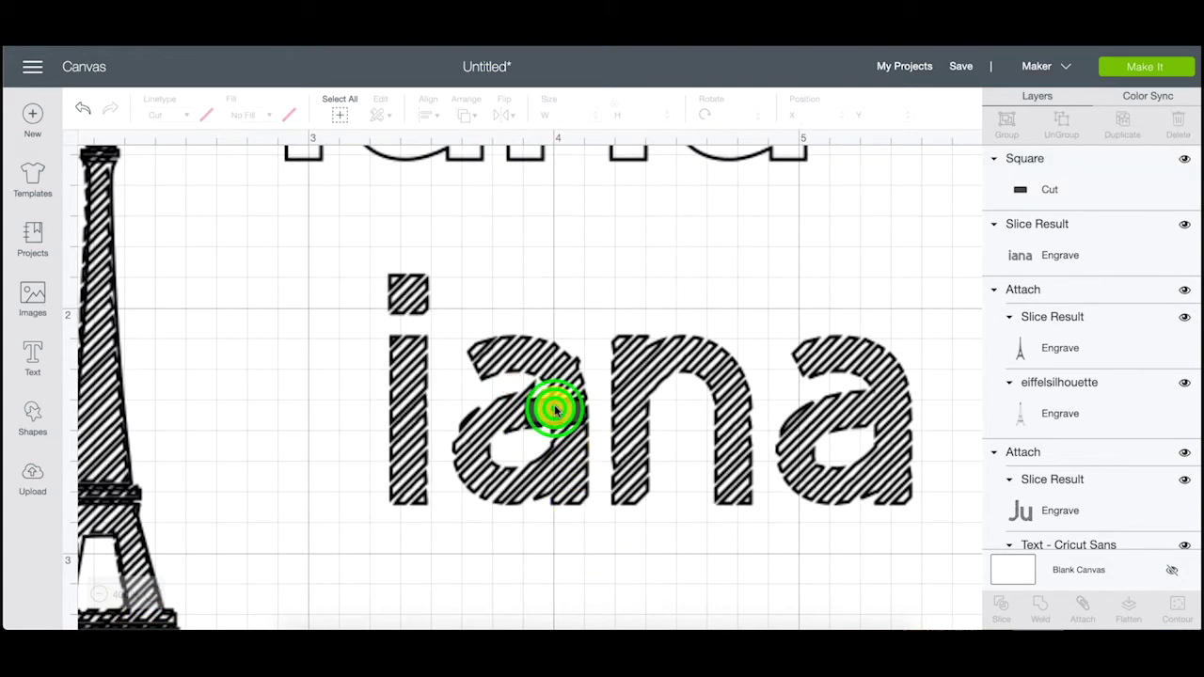
pyautogui.moveTo(555, 409); pyautogui.dragTo(471, 386)
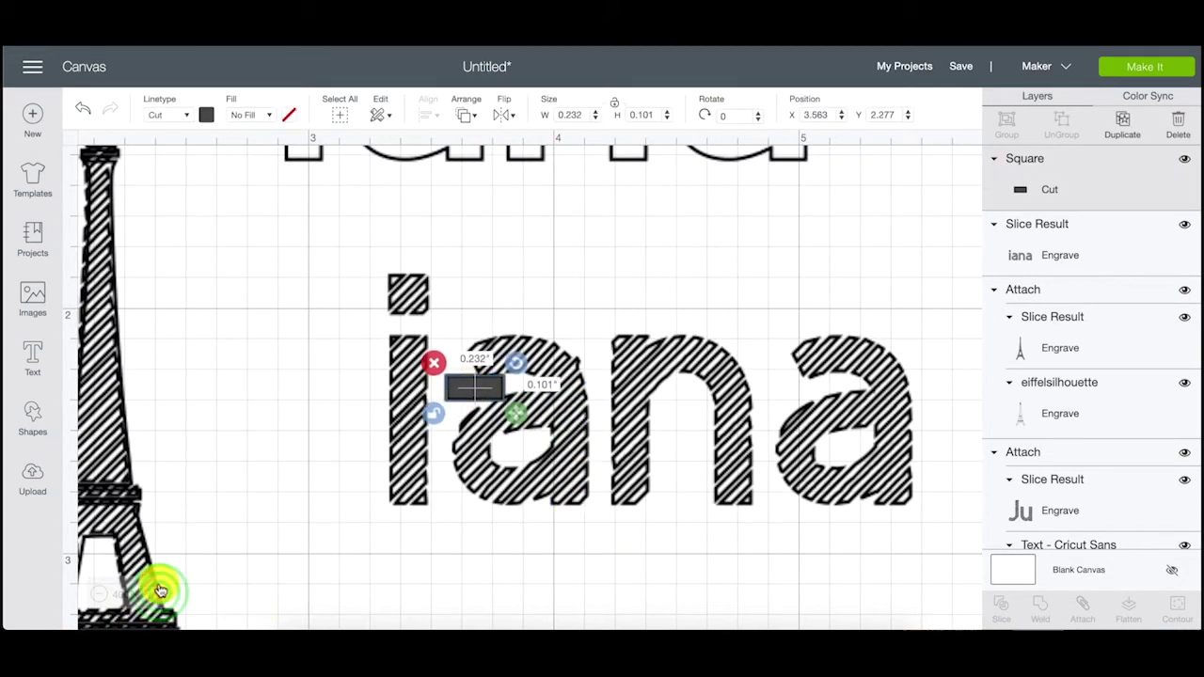
pyautogui.click(157, 593)
pyautogui.click(156, 593)
pyautogui.click(156, 593)
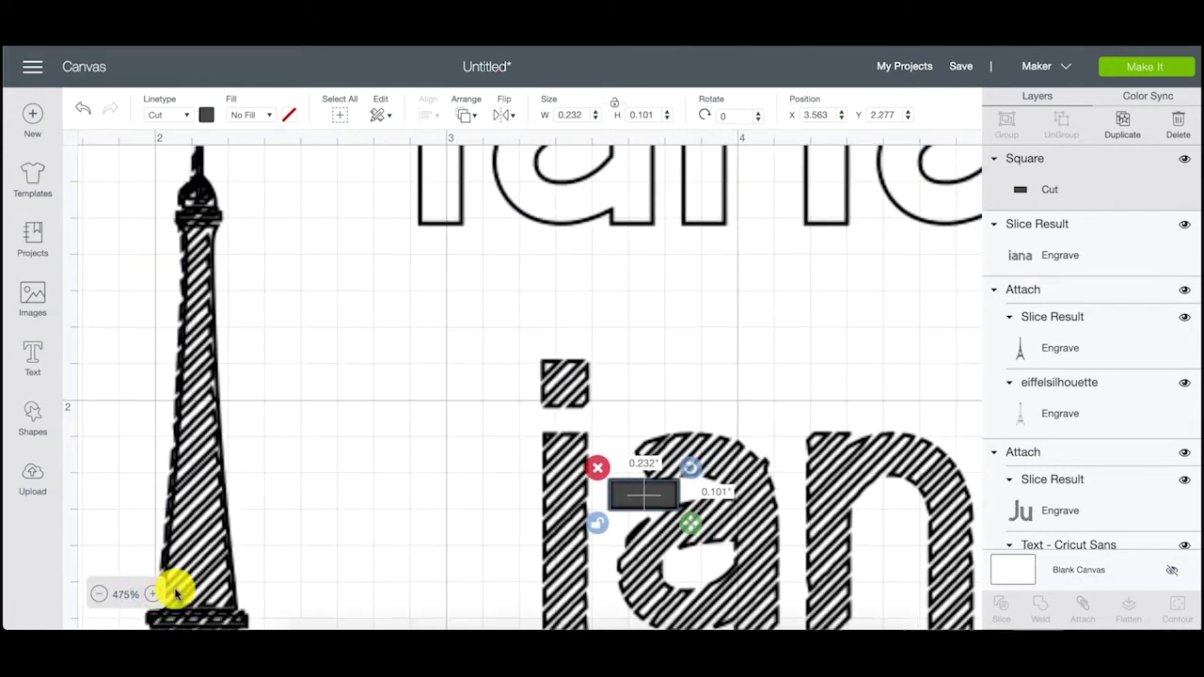
pyautogui.scroll(-2, 511, 477)
pyautogui.hscroll(5, 511, 451)
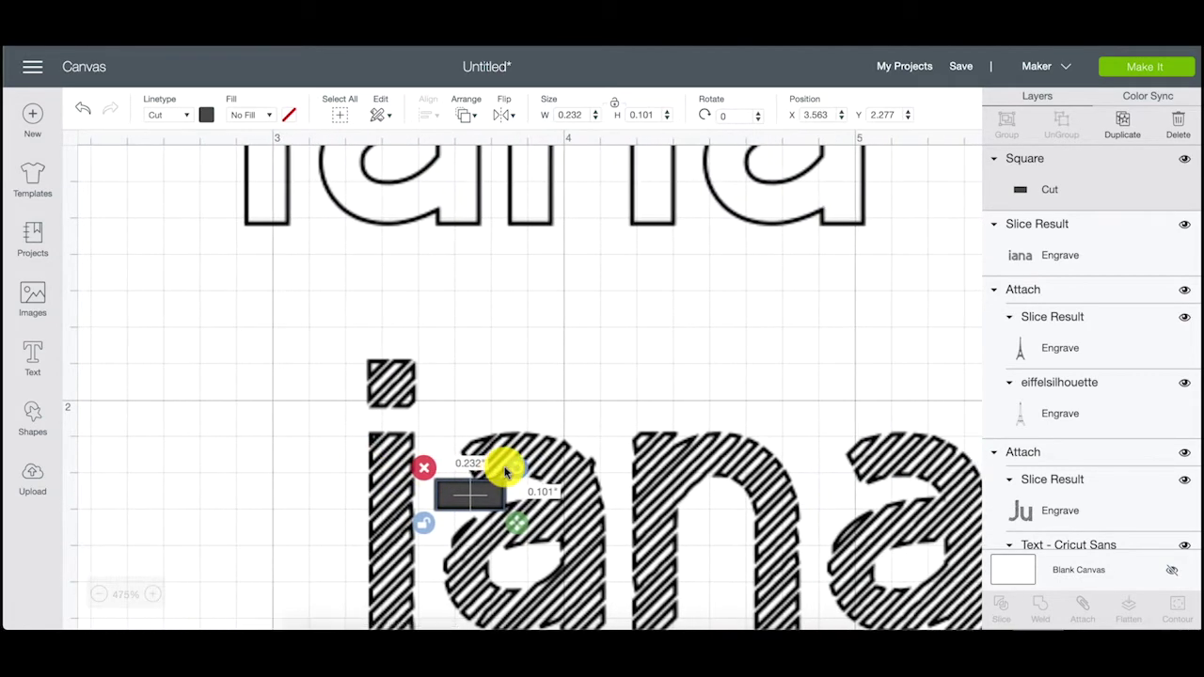
pyautogui.click(151, 593)
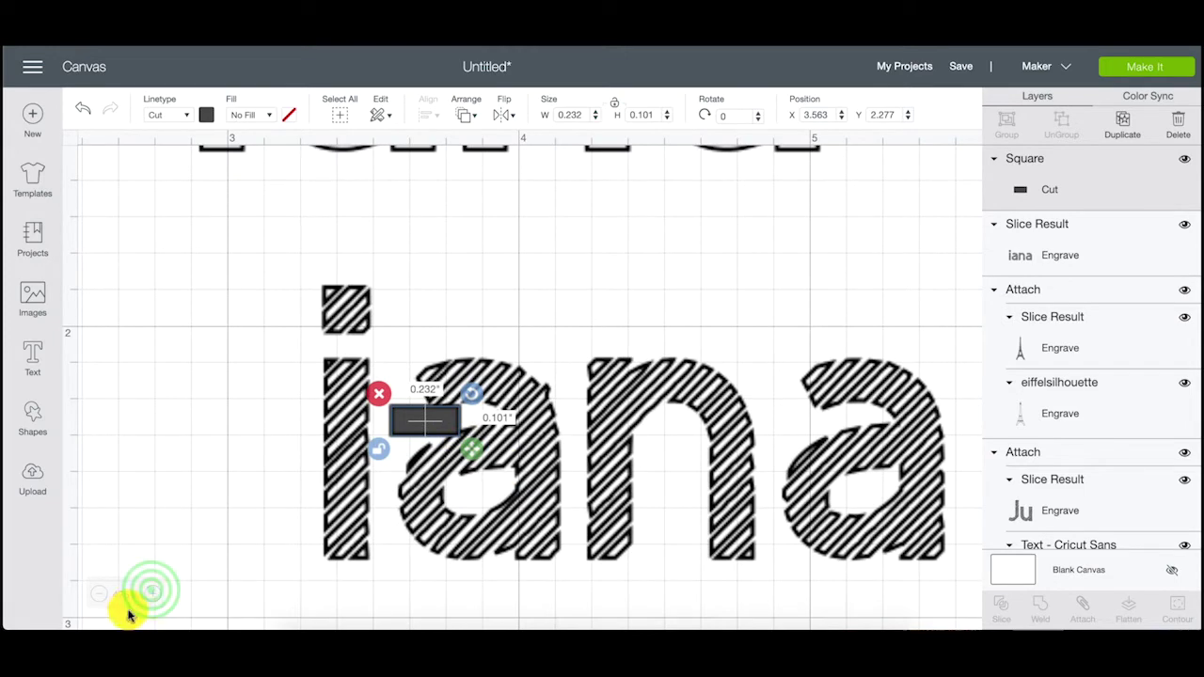
pyautogui.click(154, 593)
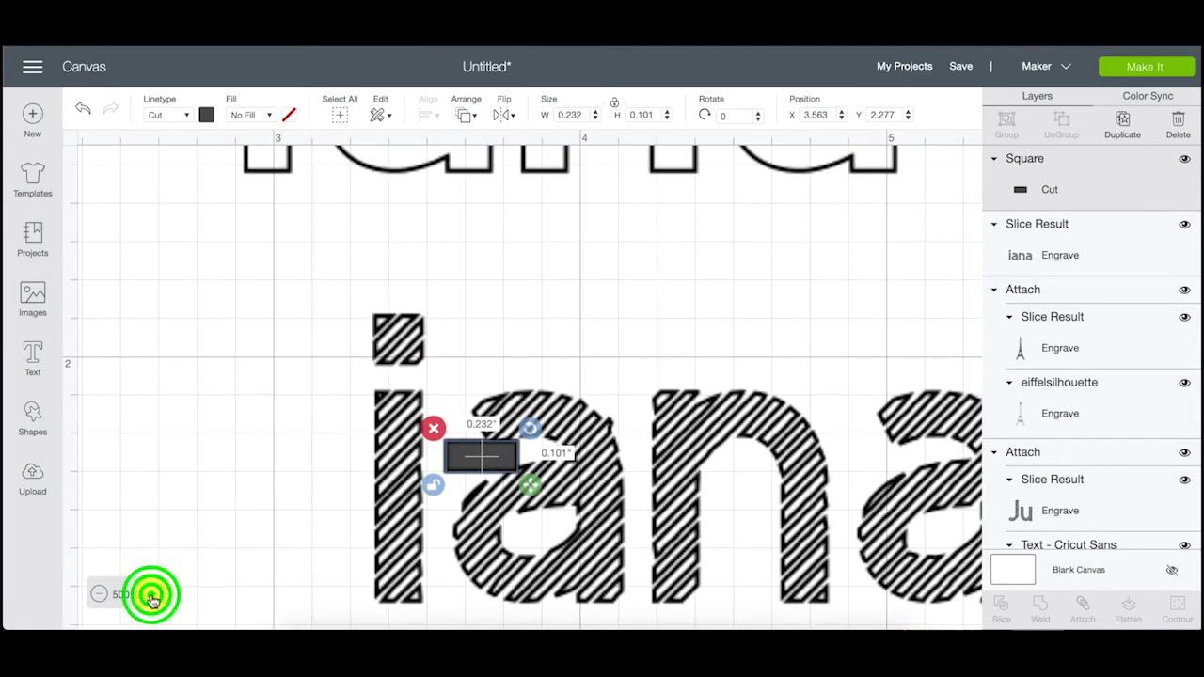
pyautogui.click(154, 594)
# Shrink the bar to 0.156 × 0.045 in. and slide it across the top of the 'a'
pyautogui.click(720, 378)
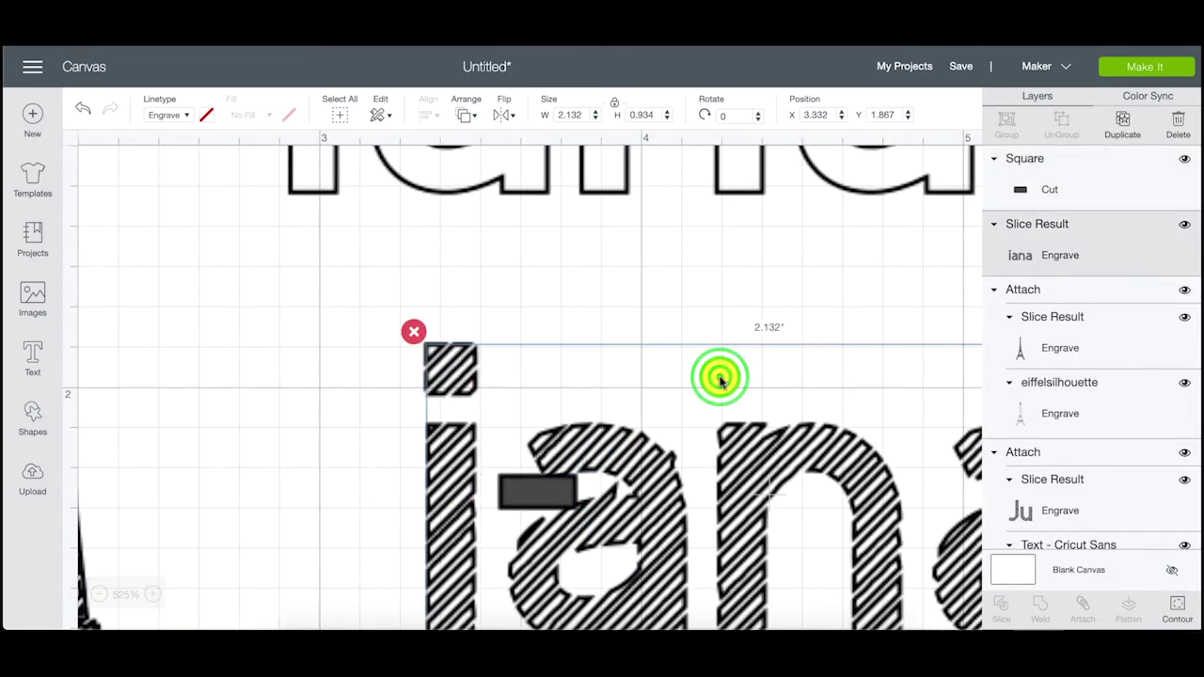
pyautogui.click(516, 485)
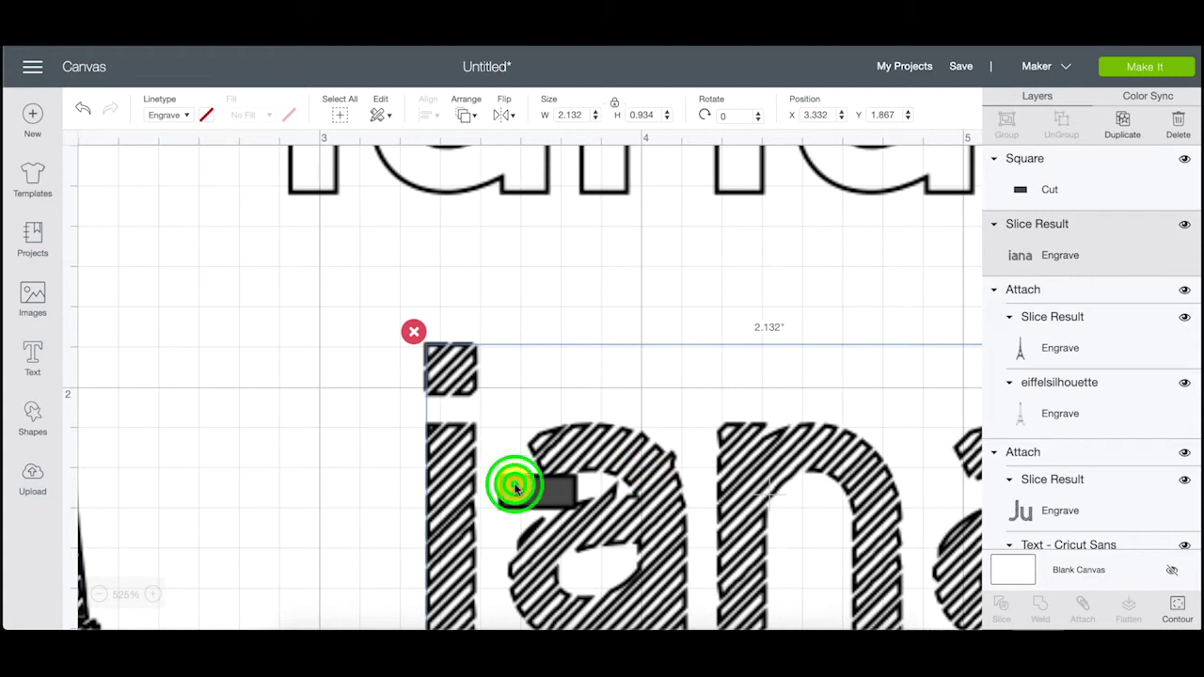
pyautogui.click(545, 508)
pyautogui.moveTo(584, 521); pyautogui.dragTo(565, 509)
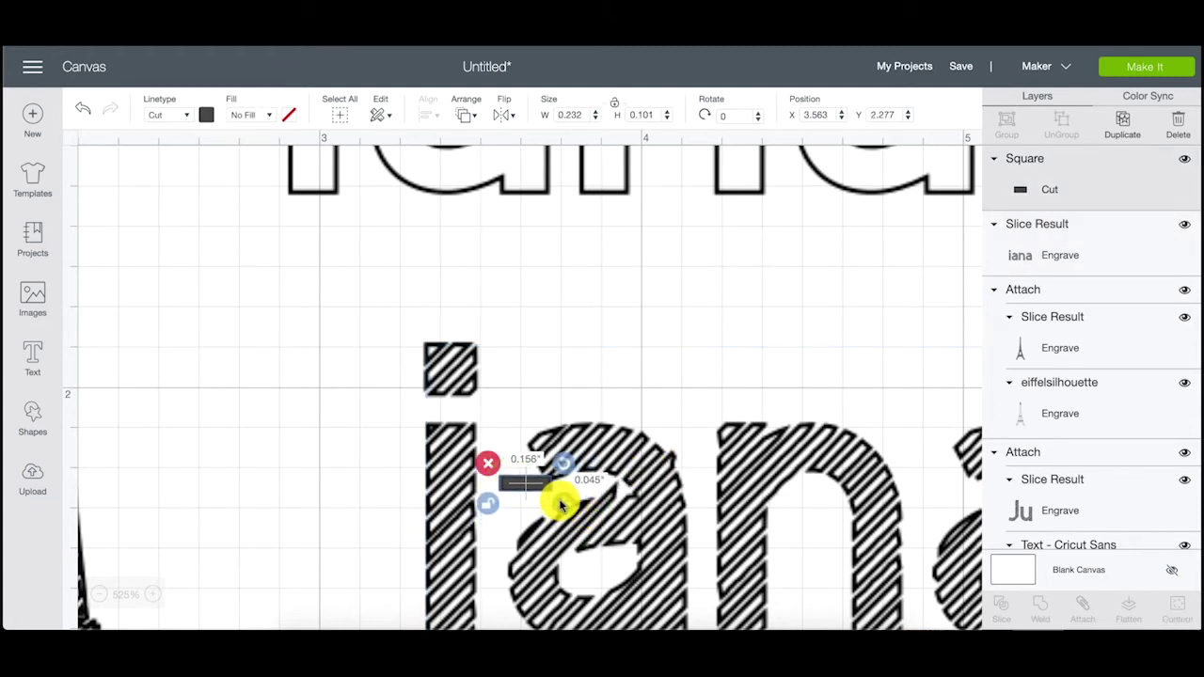
pyautogui.moveTo(532, 484); pyautogui.dragTo(597, 492)
pyautogui.click(724, 364)
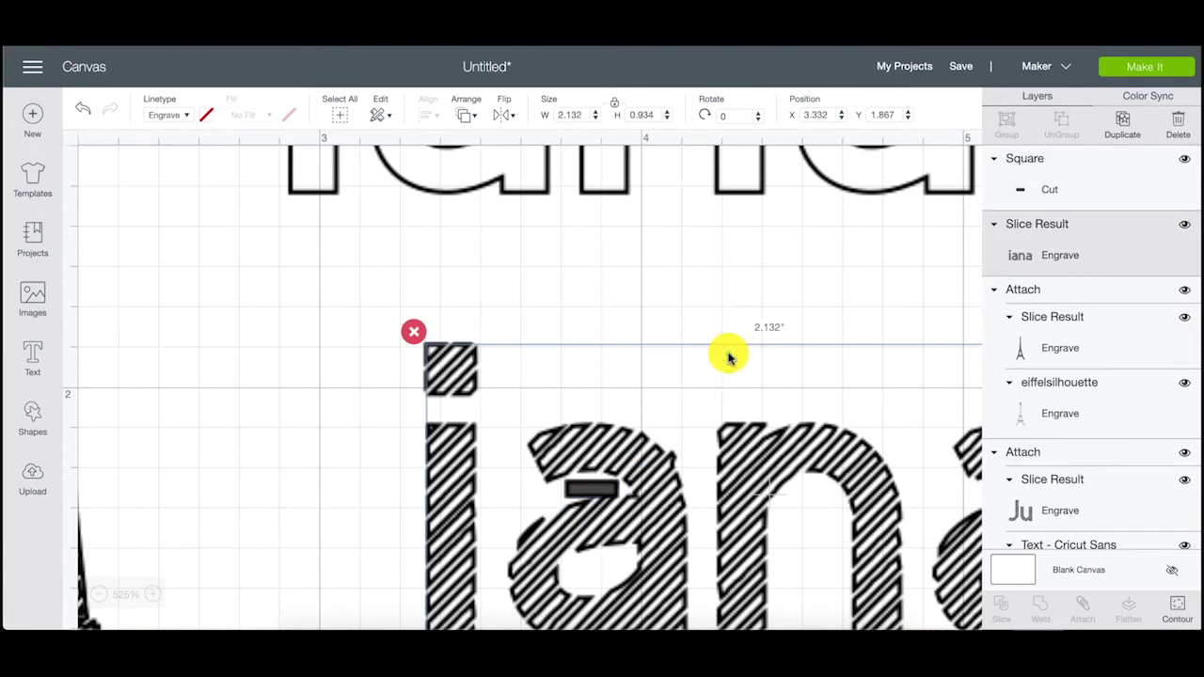
pyautogui.click(604, 489)
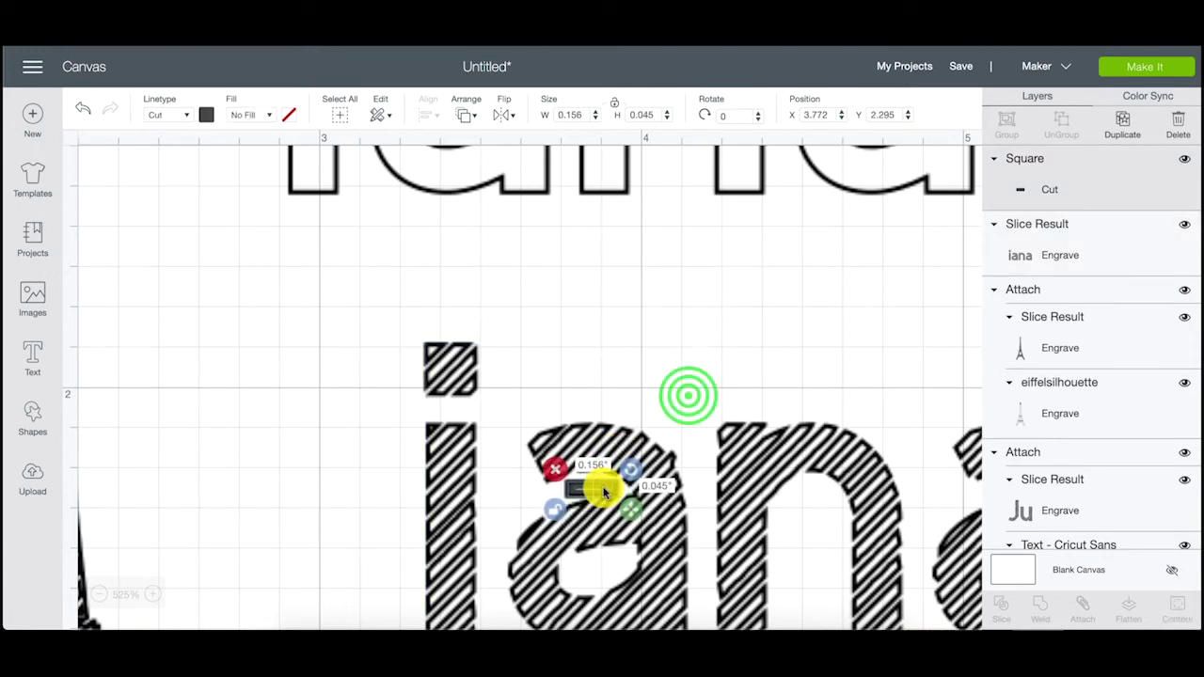
pyautogui.click(688, 398)
pyautogui.hscroll(5, 687, 400)
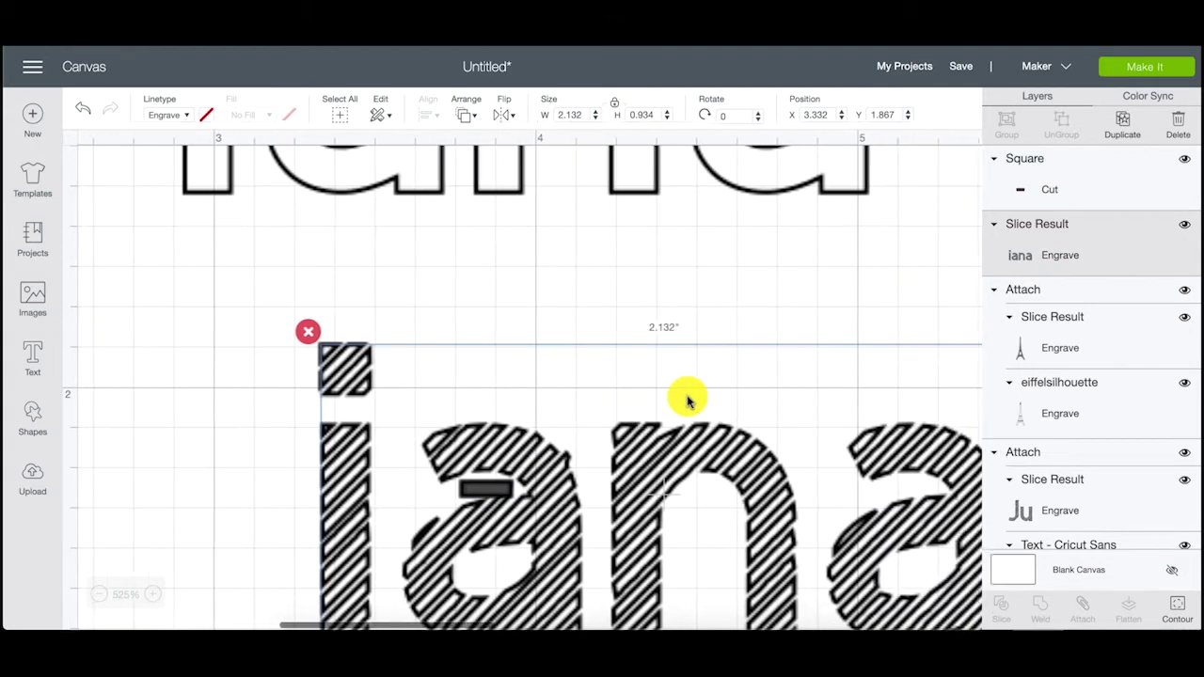
pyautogui.scroll(-3, 688, 400)
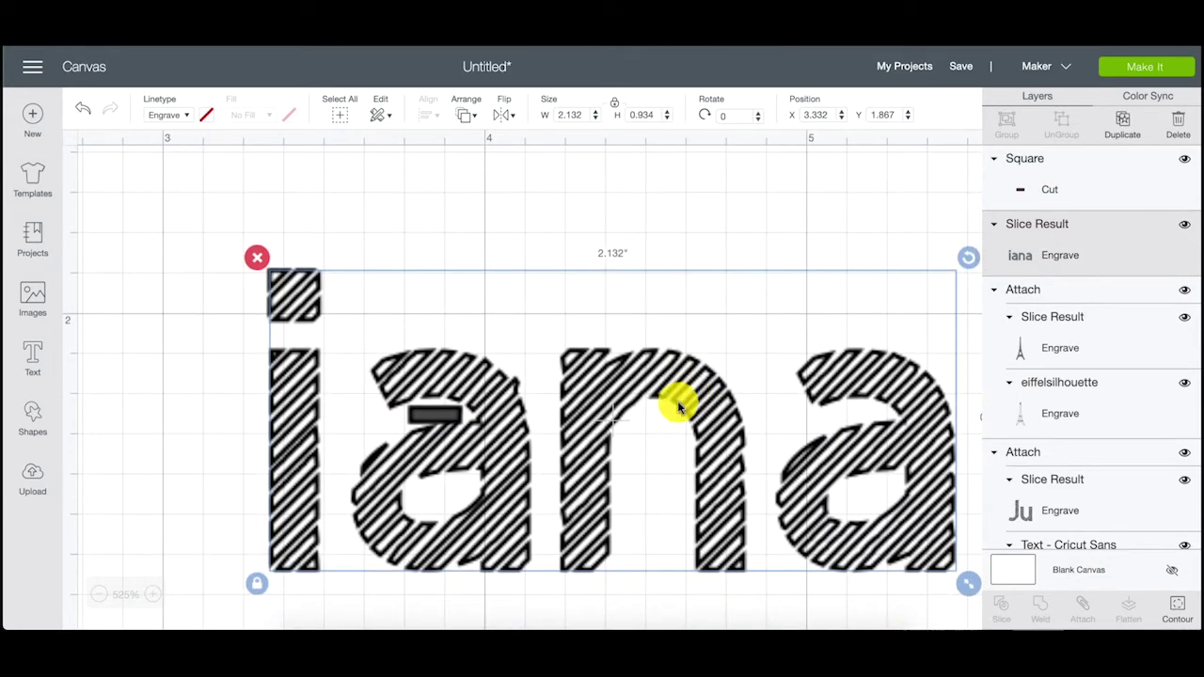
# Select the bar together with the 'iana' lettering and Slice them
pyautogui.click(197, 414)
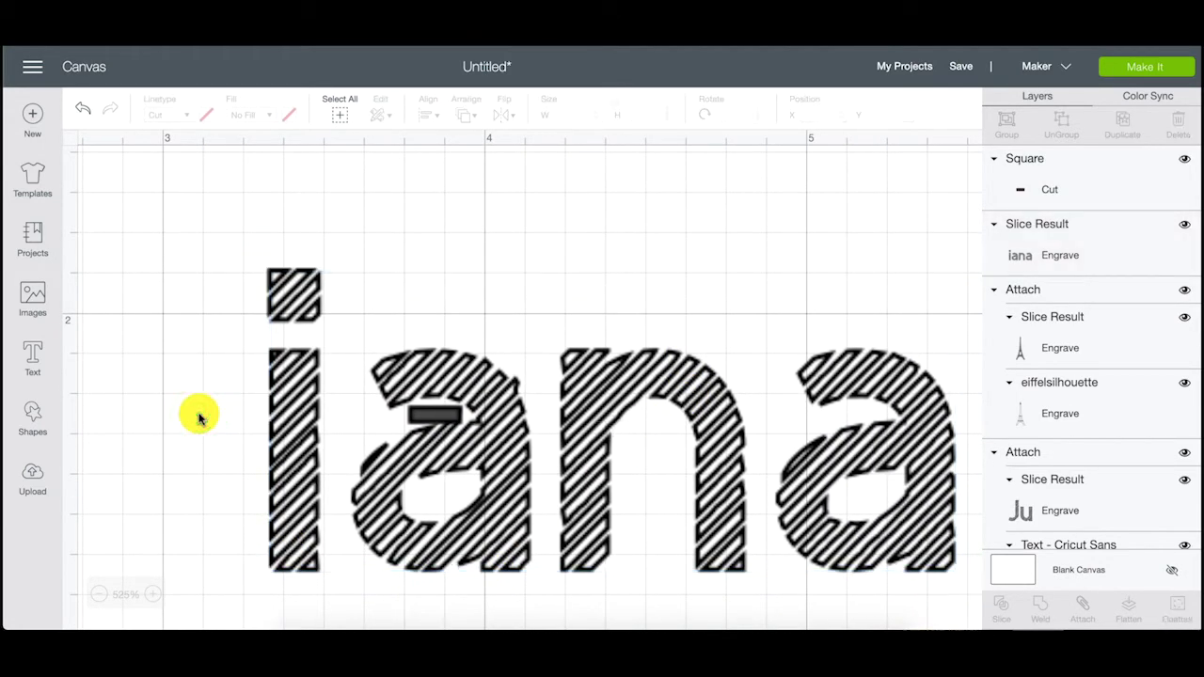
pyautogui.moveTo(236, 228); pyautogui.dragTo(285, 254)
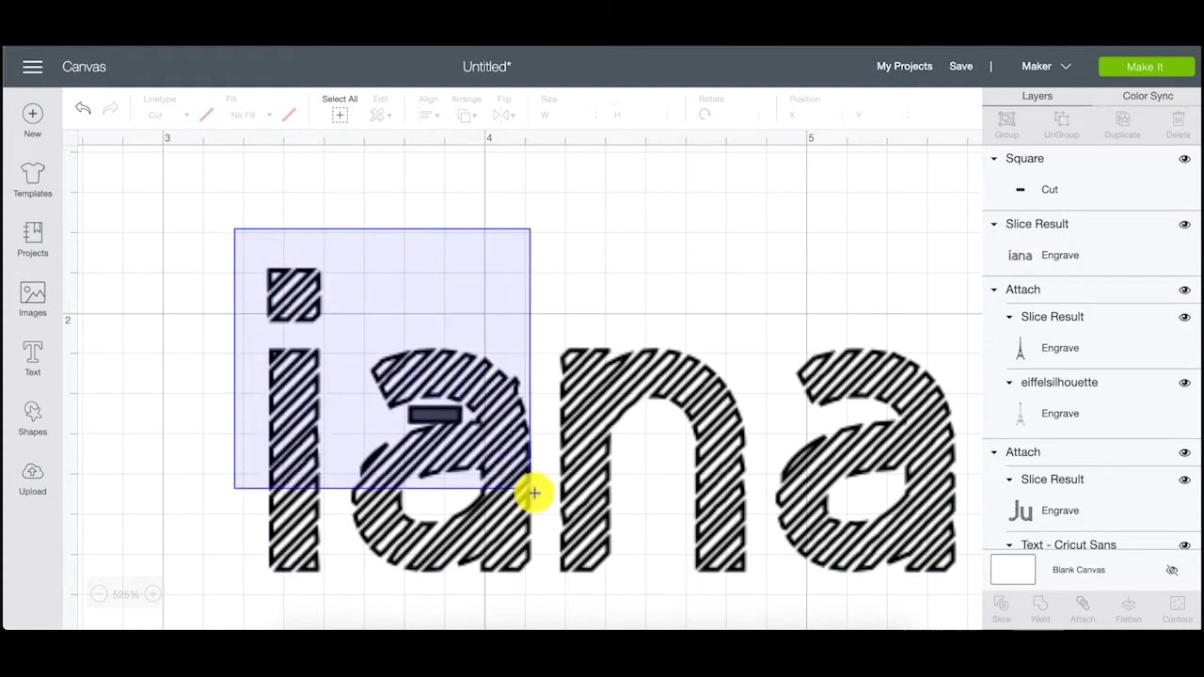
pyautogui.moveTo(533, 493); pyautogui.dragTo(538, 497)
pyautogui.click(999, 607)
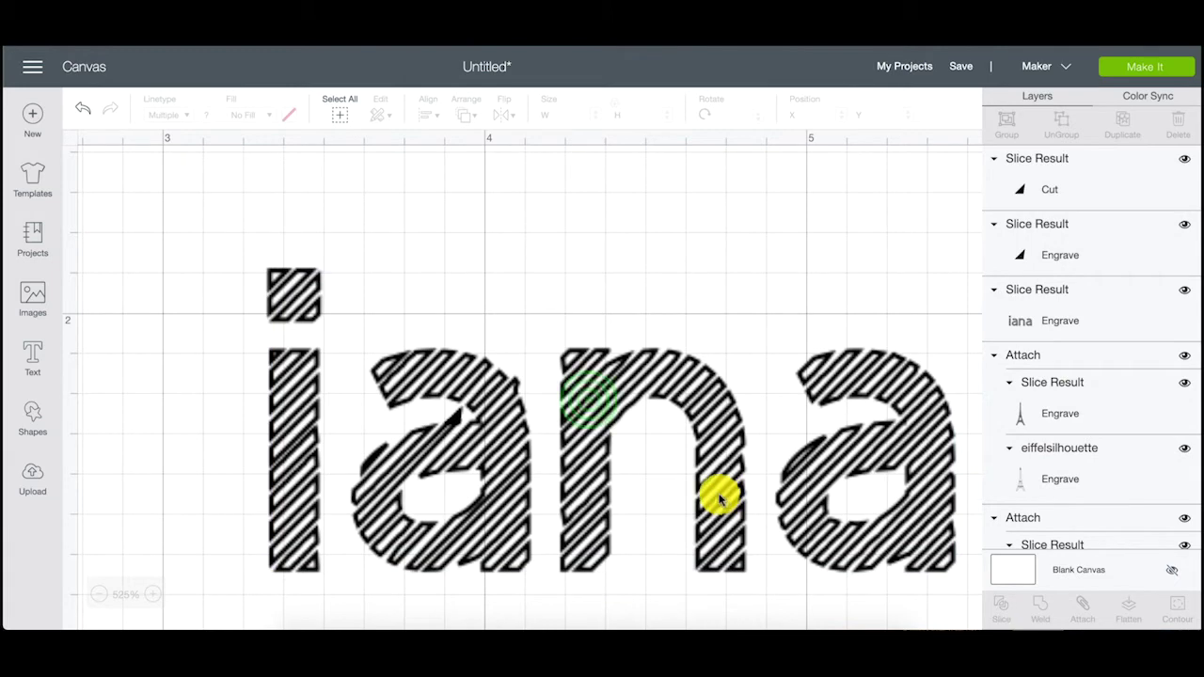
# Move 'iana' aside, delete the leftover slice pieces, and drag the lettering back up
pyautogui.moveTo(589, 408); pyautogui.dragTo(484, 621)
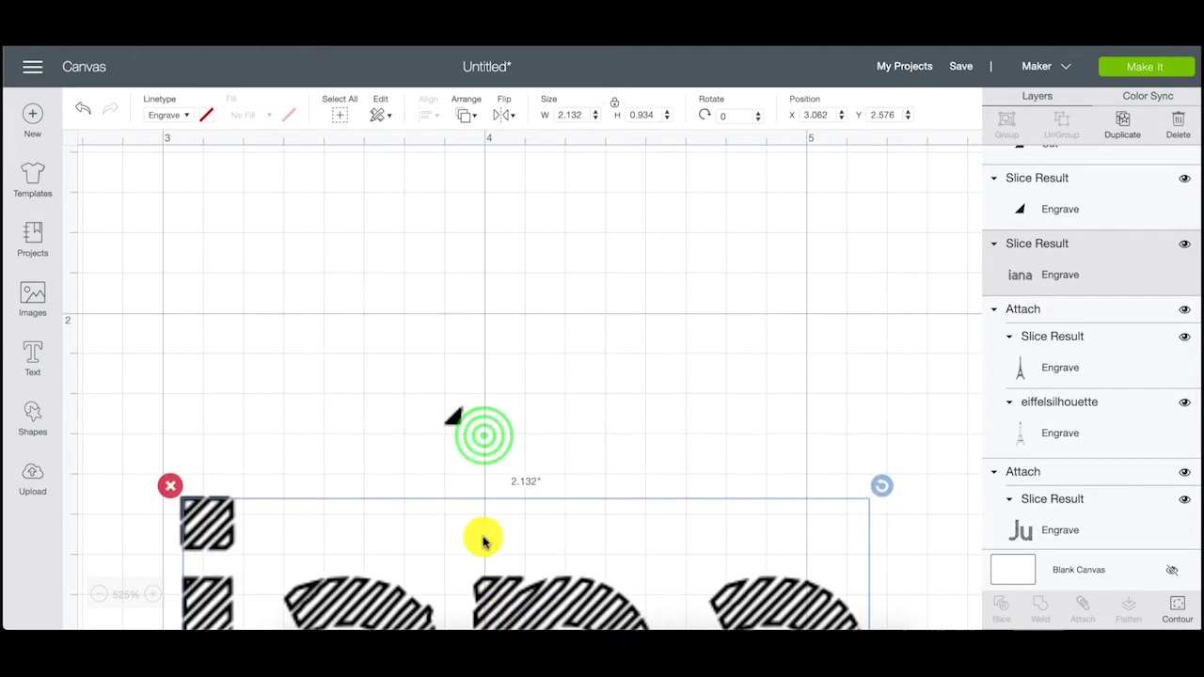
pyautogui.moveTo(483, 436); pyautogui.dragTo(430, 401)
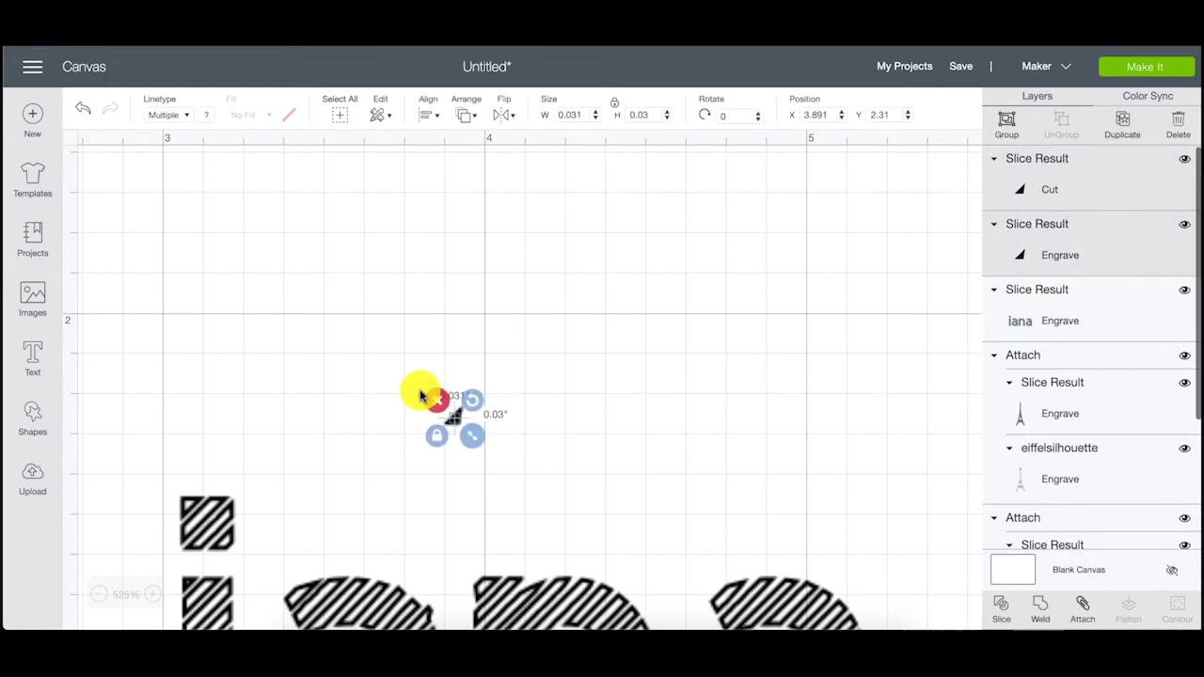
pyautogui.click(429, 397)
pyautogui.click(527, 600)
pyautogui.moveTo(527, 599); pyautogui.dragTo(526, 247)
# Move the hatched 'iana' over the outline 'iana' and center the two layers
pyautogui.click(101, 593)
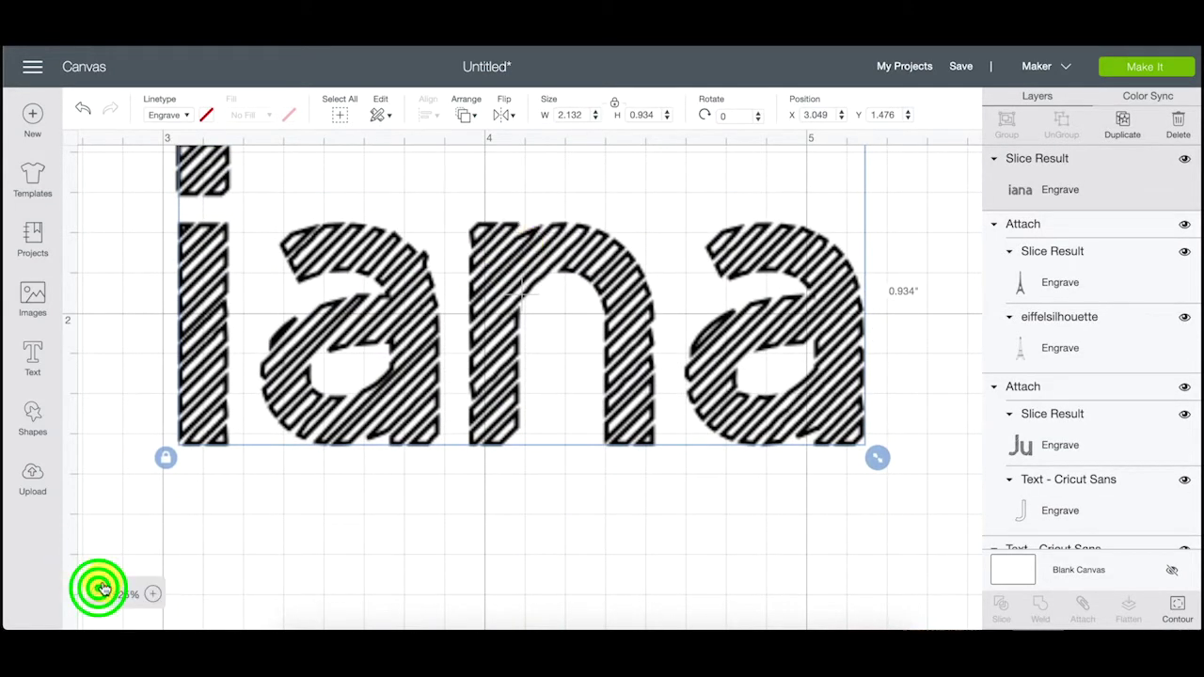
pyautogui.click(100, 593)
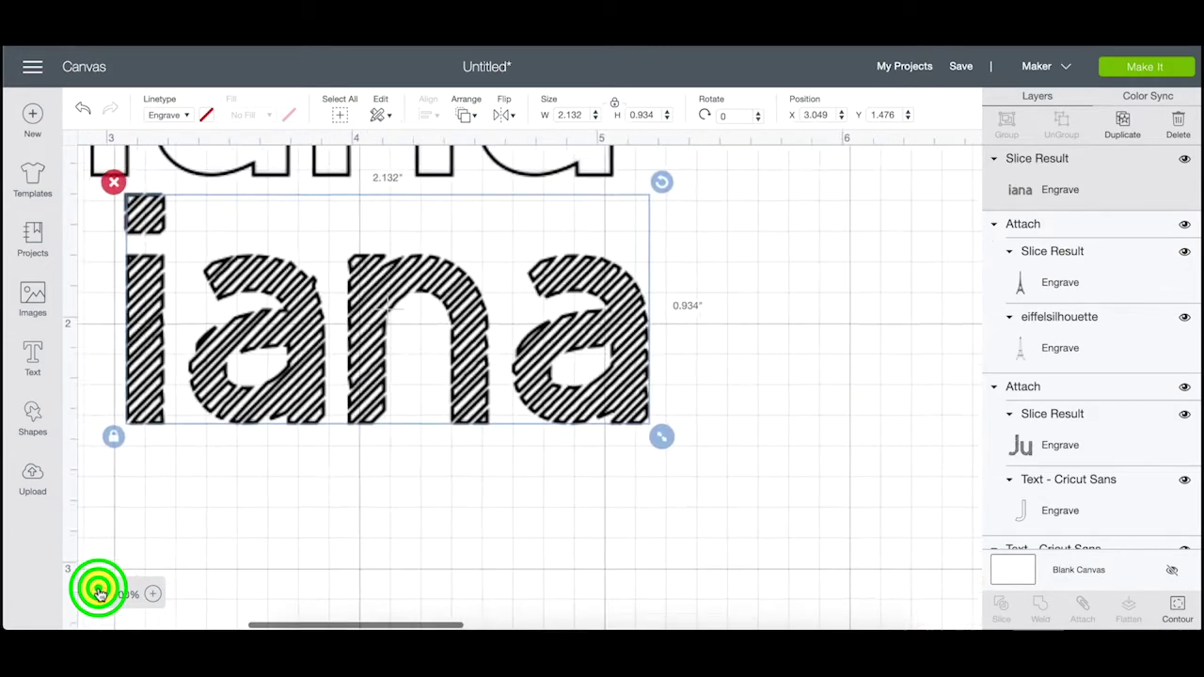
pyautogui.scroll(3, 251, 486)
pyautogui.hscroll(-2, 250, 486)
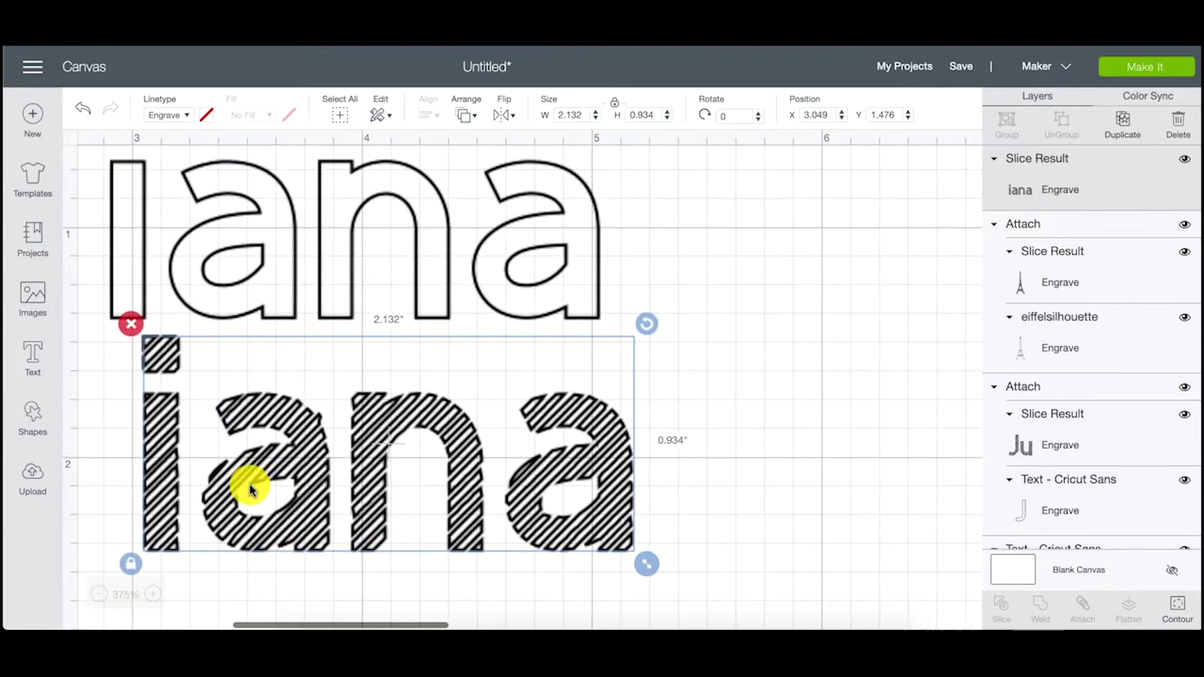
pyautogui.moveTo(330, 457); pyautogui.dragTo(300, 278)
pyautogui.click(564, 437)
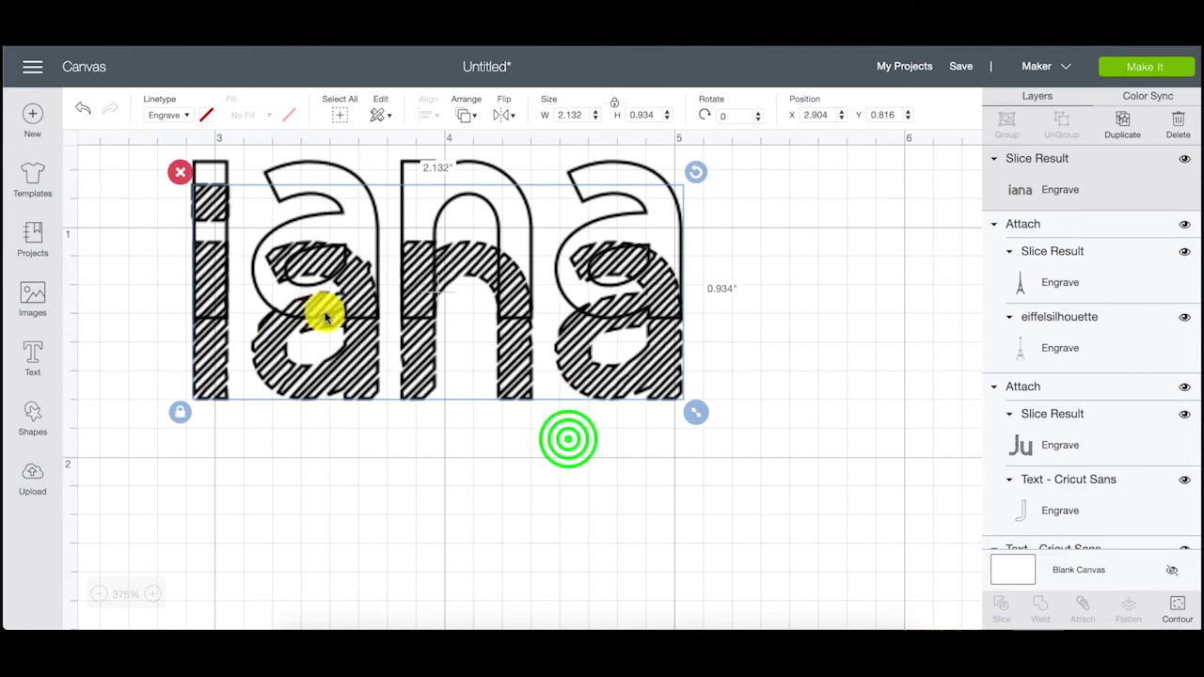
pyautogui.moveTo(565, 437); pyautogui.dragTo(392, 158)
pyautogui.click(426, 116)
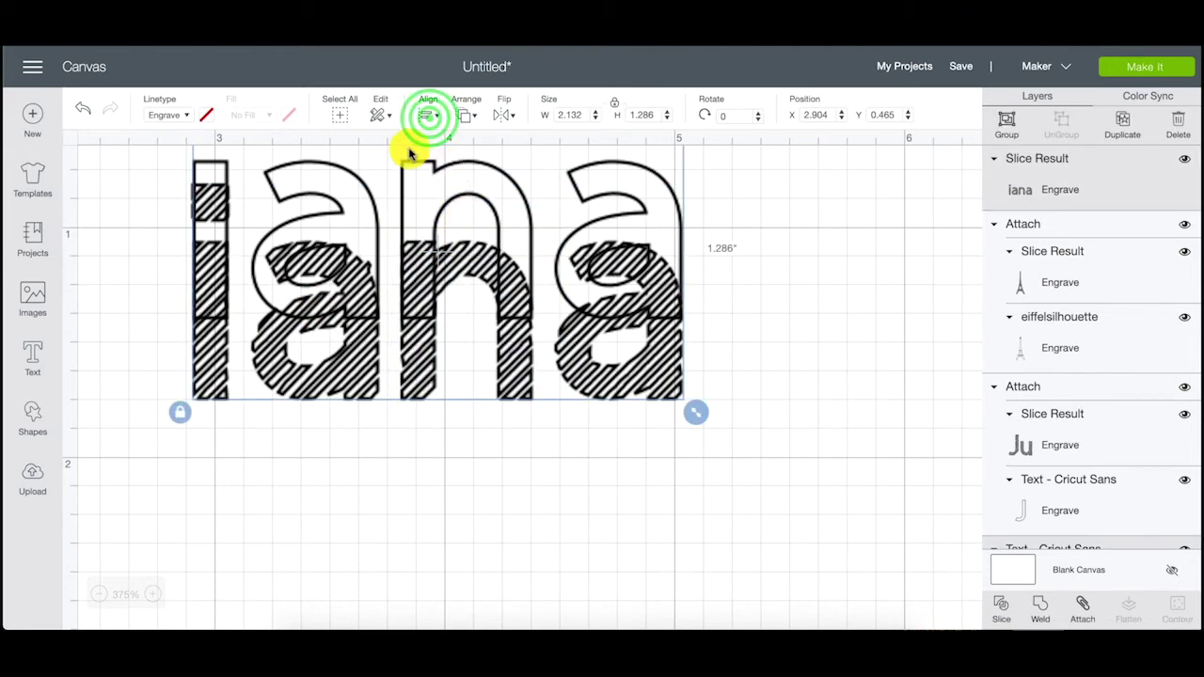
pyautogui.click(478, 301)
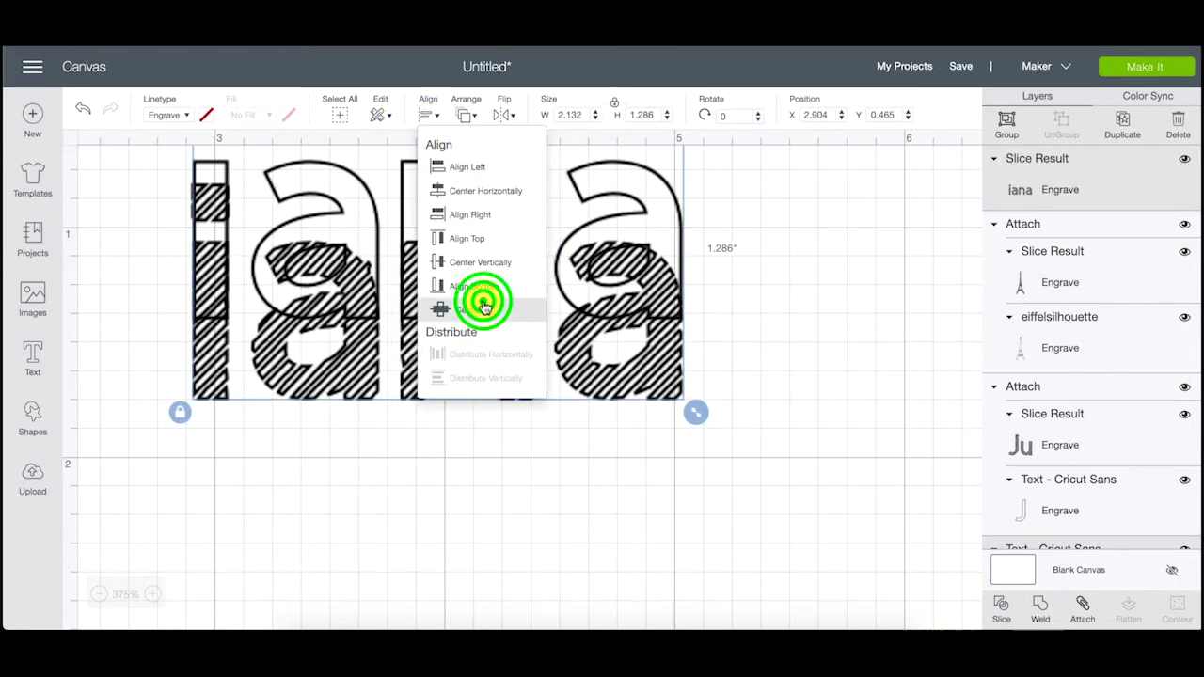
# Realign the hatched 'iana' onto its outline, center it again, and attach them
pyautogui.click(479, 463)
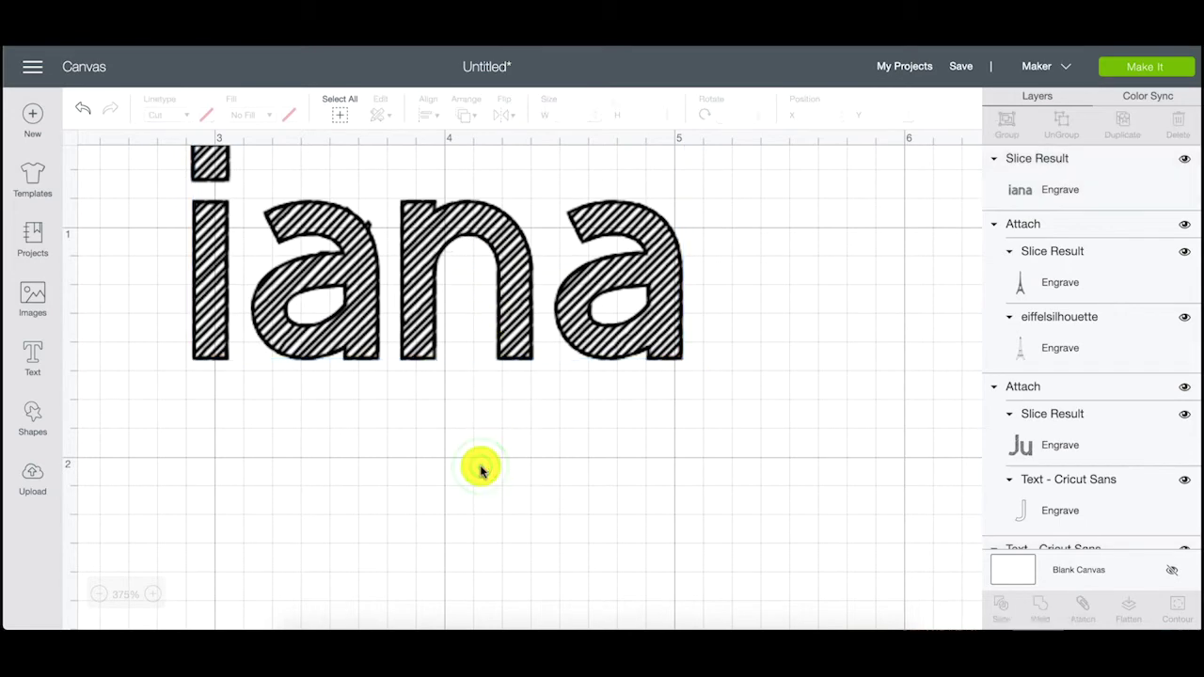
pyautogui.moveTo(414, 267)
pyautogui.mouseDown()
pyautogui.moveTo(436, 404)
pyautogui.moveTo(411, 323)
pyautogui.moveTo(417, 269)
pyautogui.mouseUp()
pyautogui.moveTo(532, 411); pyautogui.dragTo(346, 187)
pyautogui.click(429, 115)
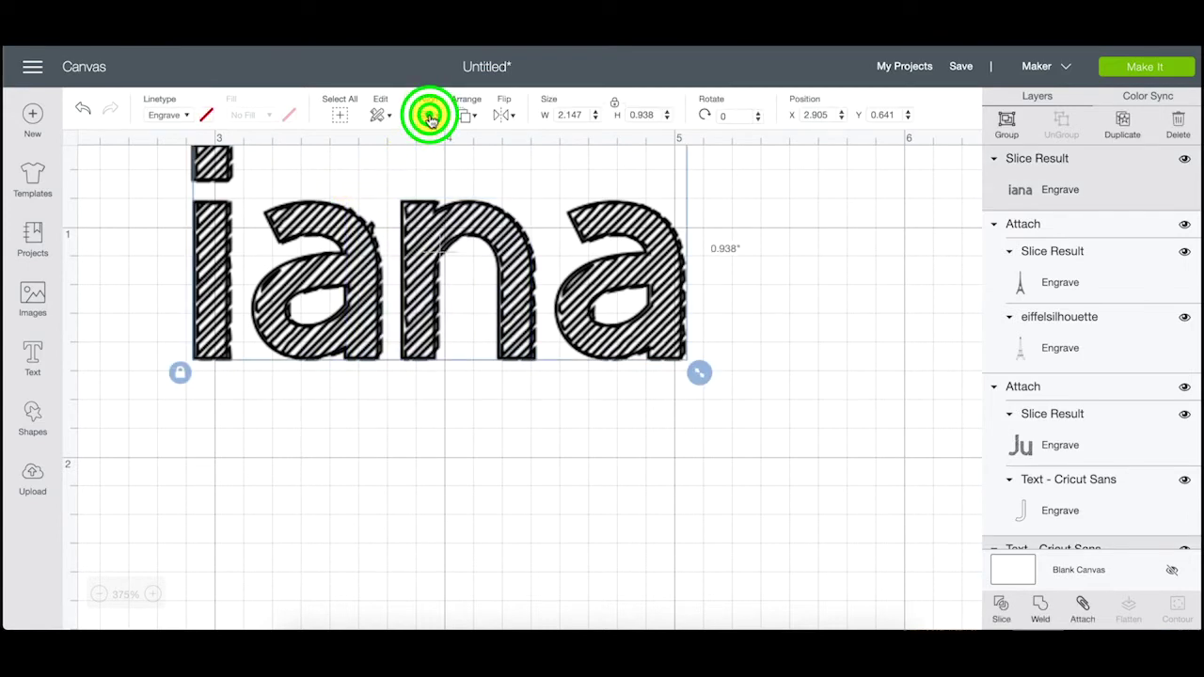
pyautogui.click(446, 309)
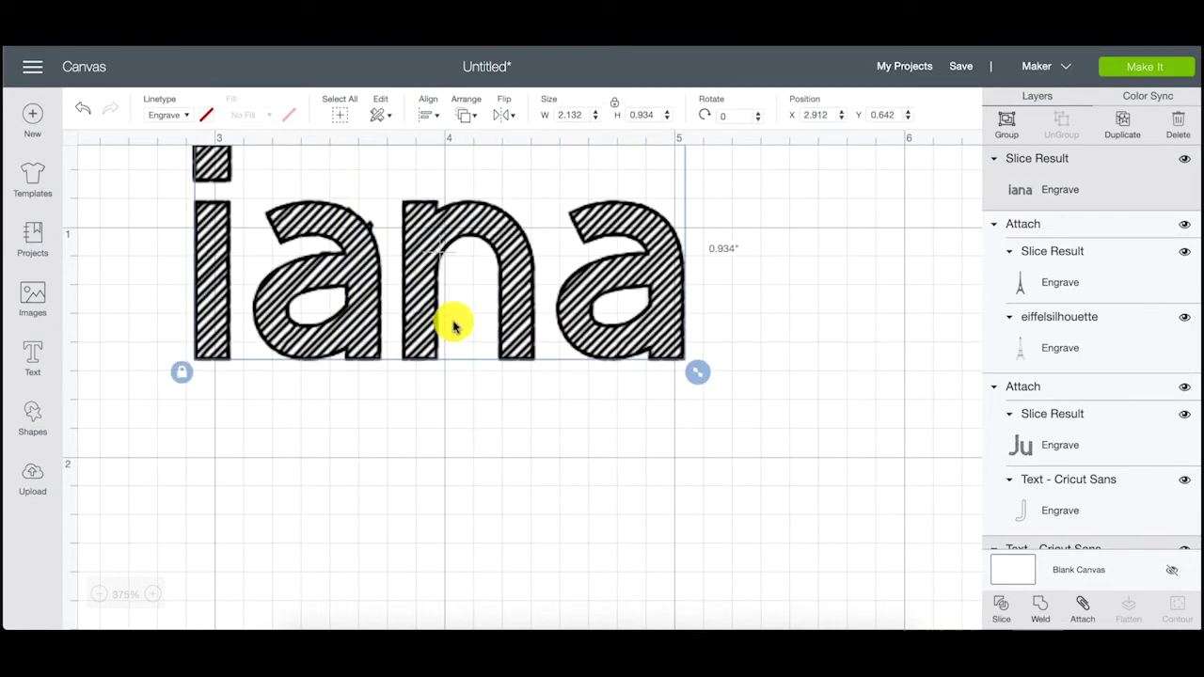
pyautogui.click(1079, 609)
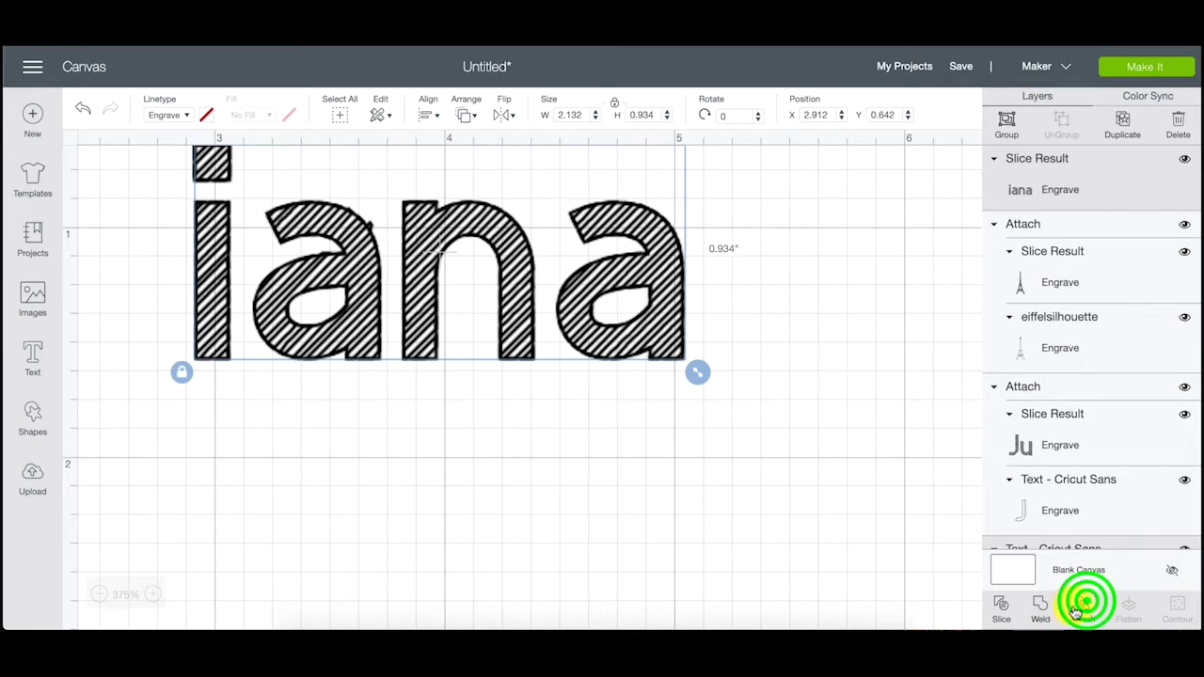
# Place the attached 'iana' just right of the Eiffel Tower, after 'Ju'
pyautogui.click(567, 275)
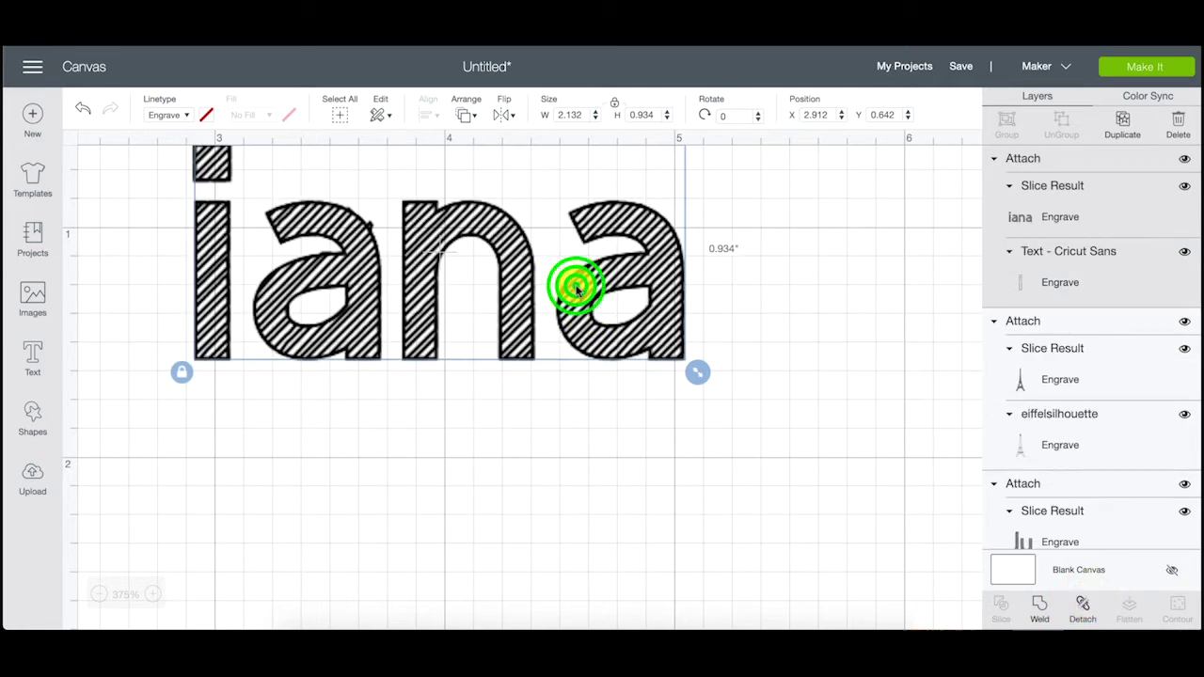
pyautogui.moveTo(576, 289); pyautogui.dragTo(554, 427)
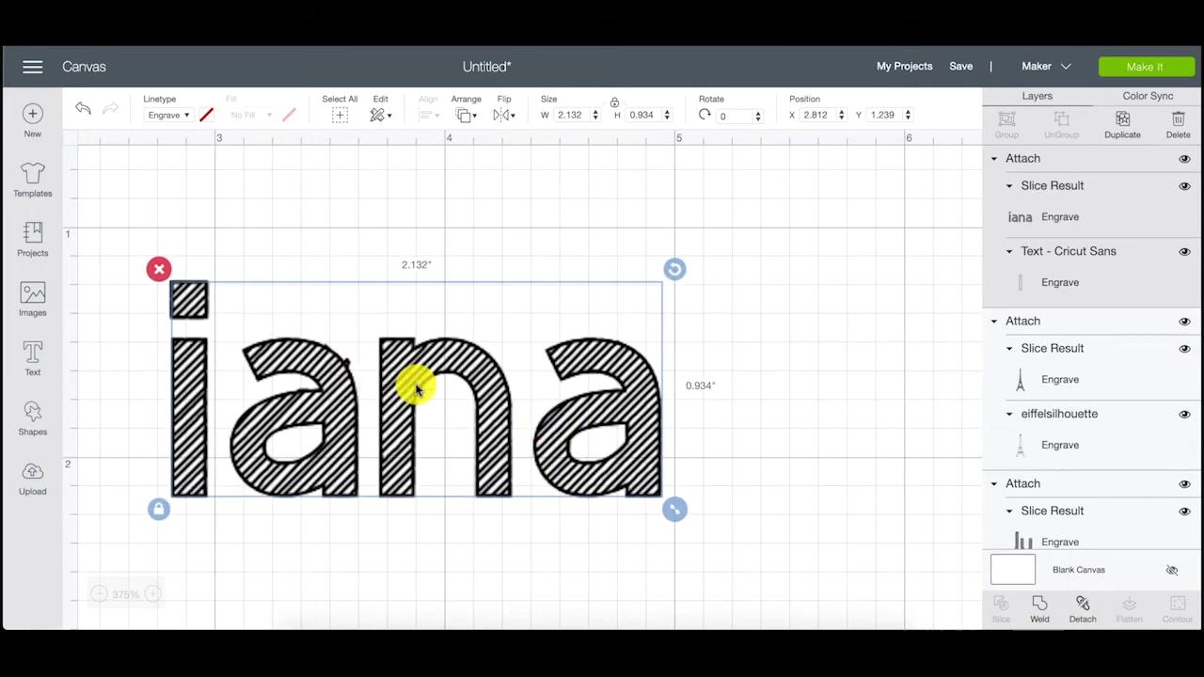
pyautogui.hscroll(-5, 417, 386)
pyautogui.scroll(-5, 417, 386)
pyautogui.click(529, 231)
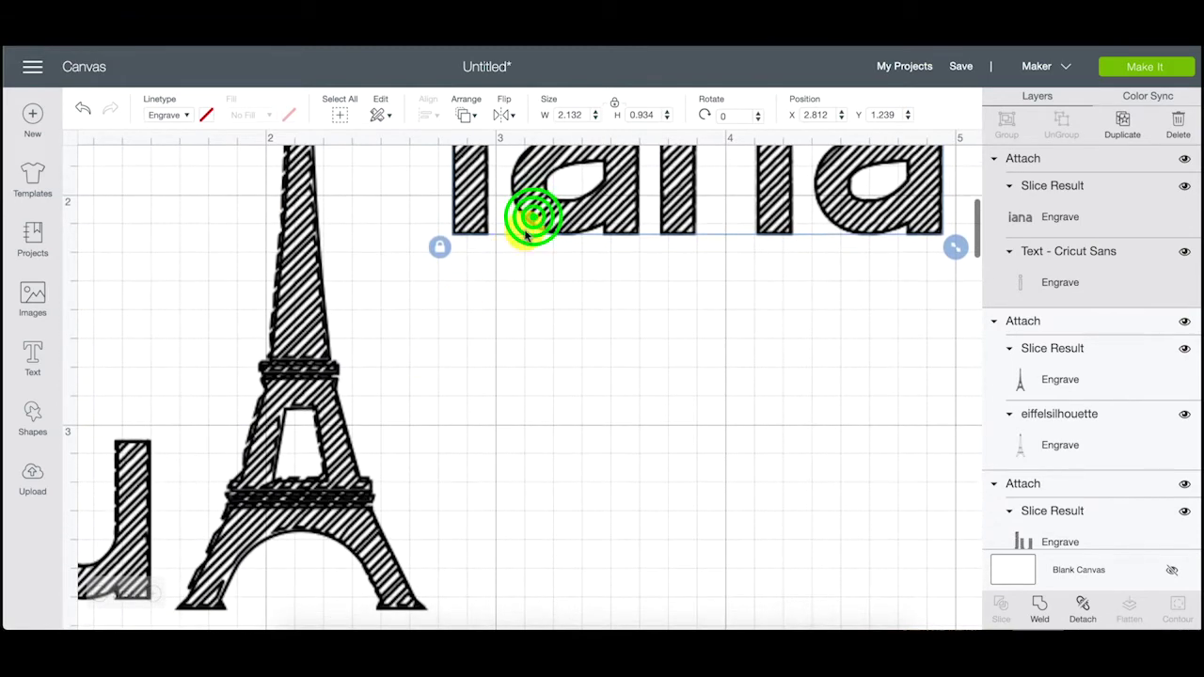
pyautogui.moveTo(533, 218); pyautogui.dragTo(524, 556)
pyautogui.scroll(-4, 524, 544)
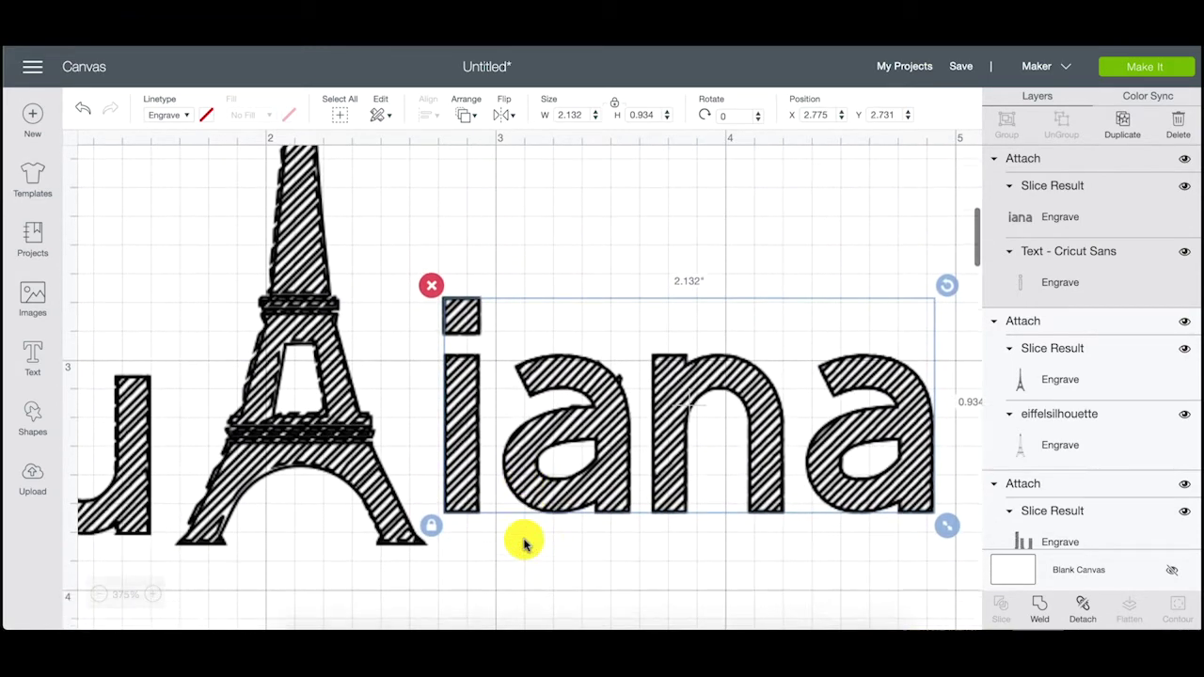
pyautogui.moveTo(546, 370); pyautogui.dragTo(540, 408)
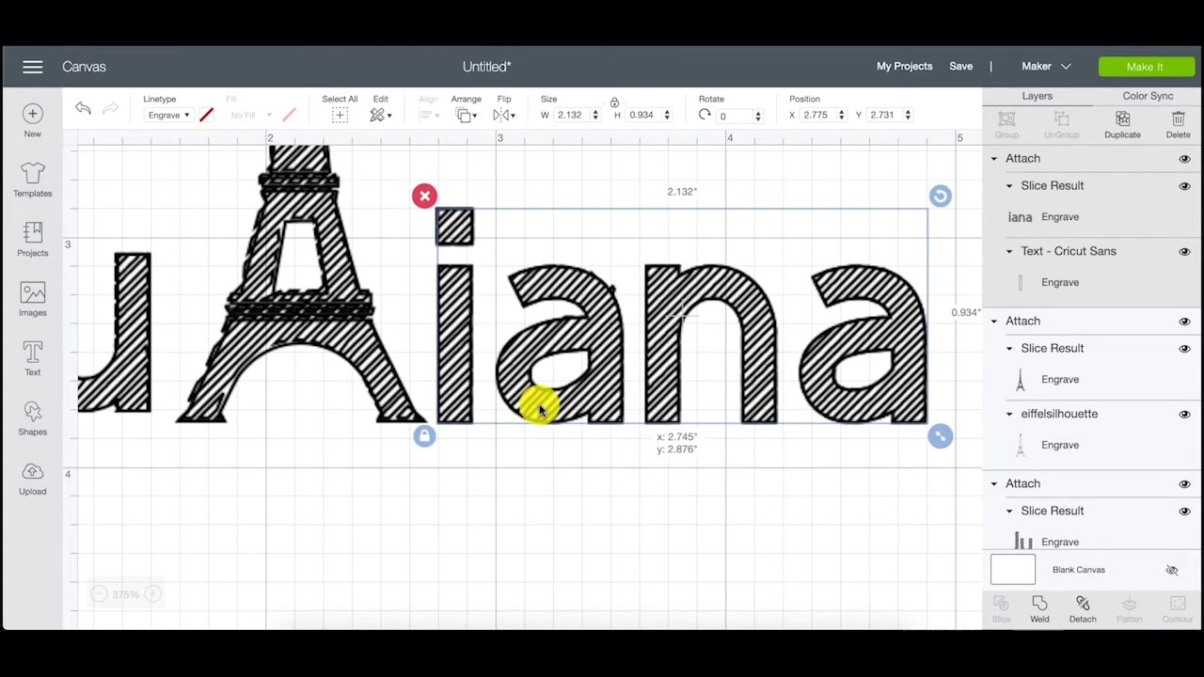
pyautogui.click(97, 595)
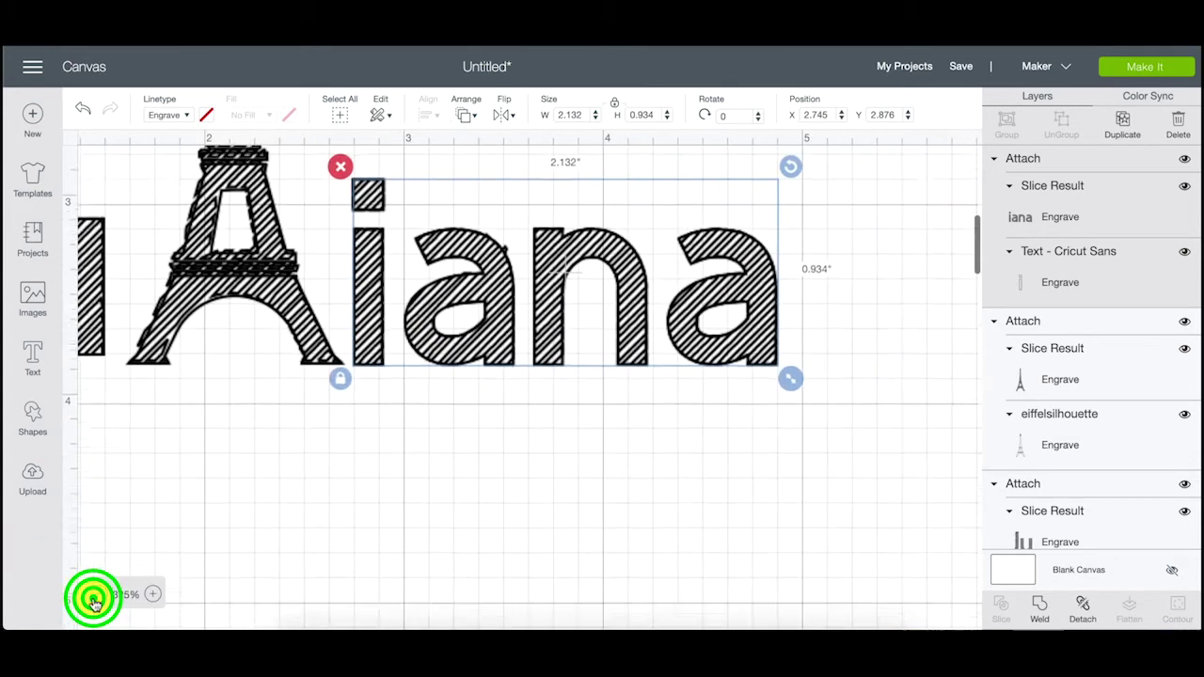
pyautogui.click(95, 599)
pyautogui.hscroll(-5, 169, 484)
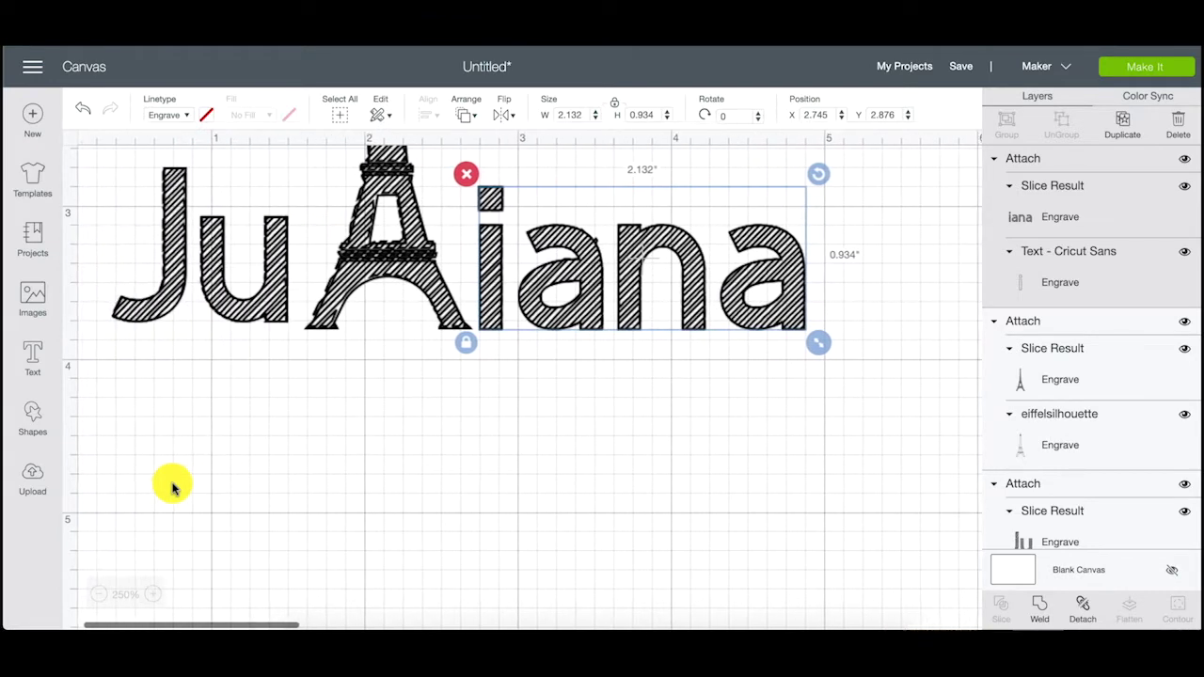
pyautogui.scroll(5, 172, 485)
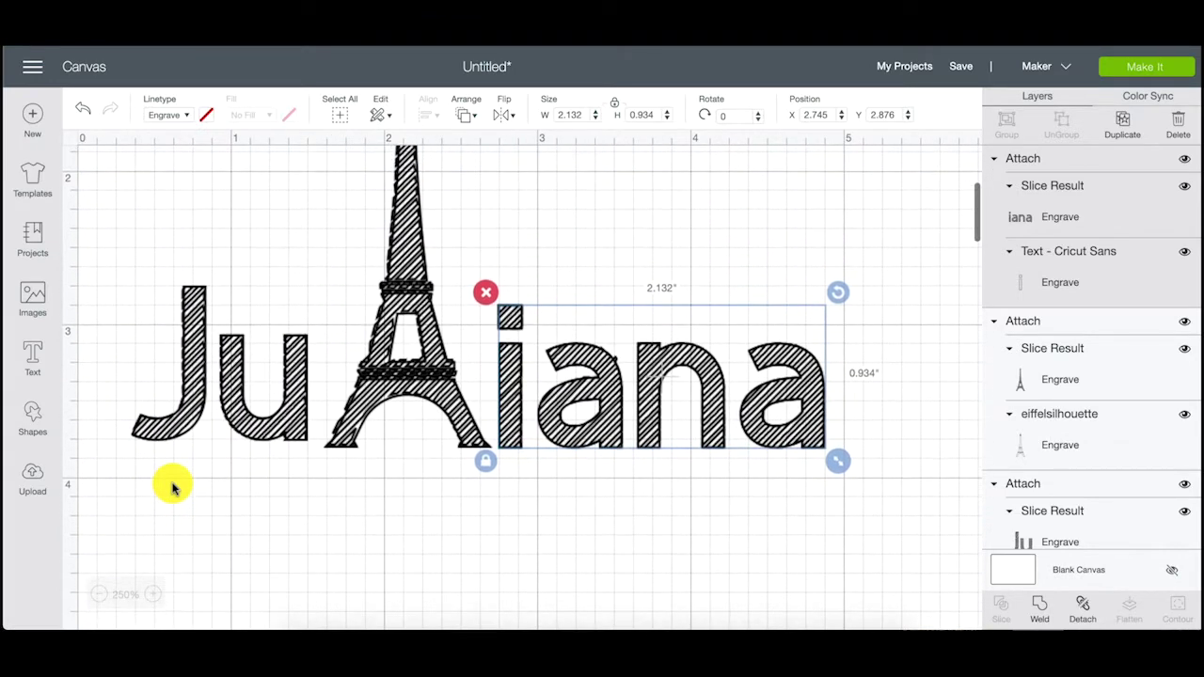
pyautogui.click(537, 563)
# Select Ju, the Eiffel Tower and iana together and align their bottom edges
pyautogui.moveTo(853, 588); pyautogui.dragTo(134, 254)
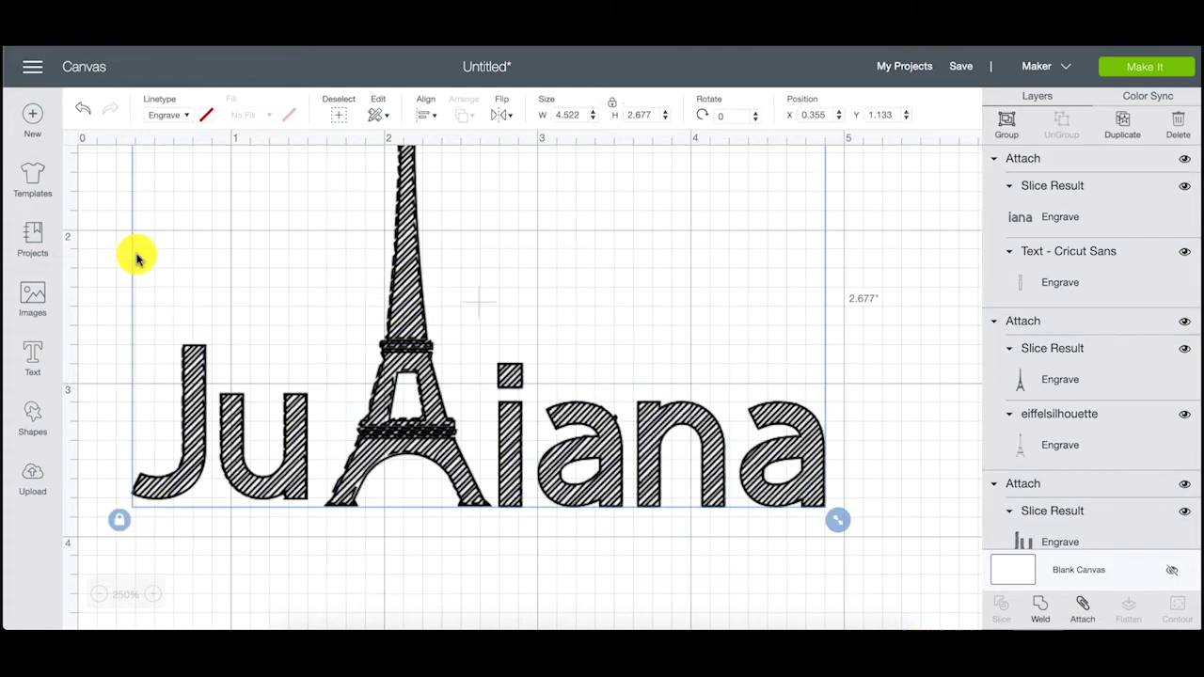
pyautogui.click(433, 115)
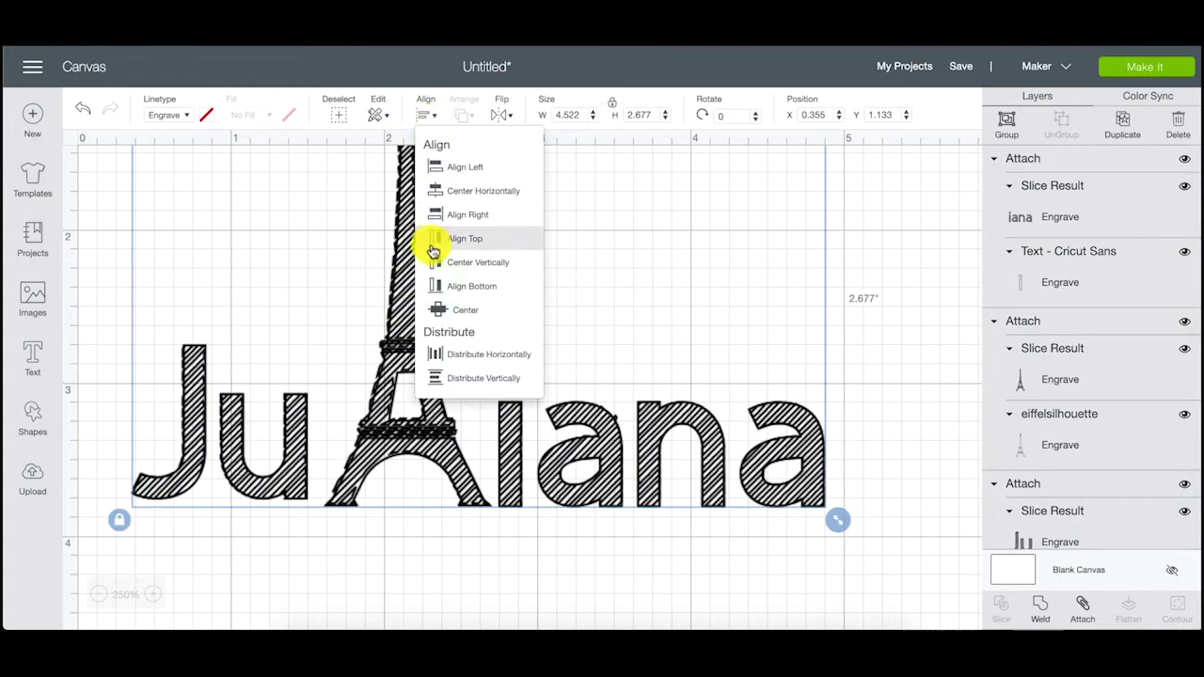
pyautogui.click(446, 285)
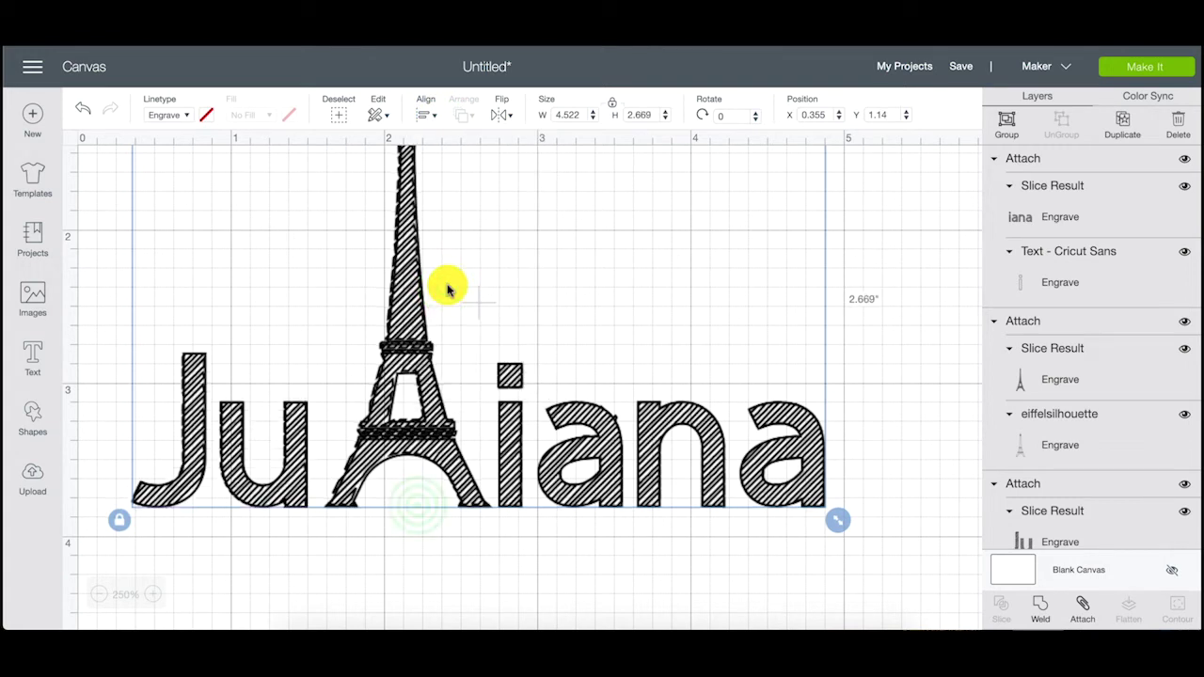
pyautogui.click(418, 502)
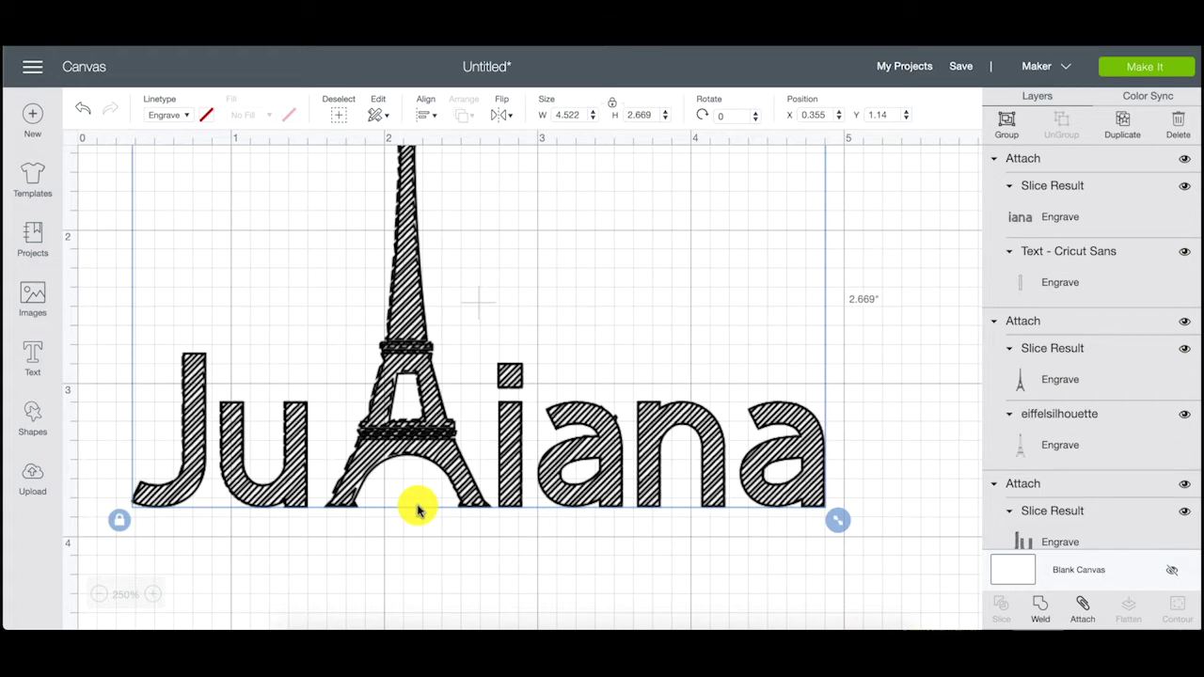
pyautogui.scroll(3, 419, 509)
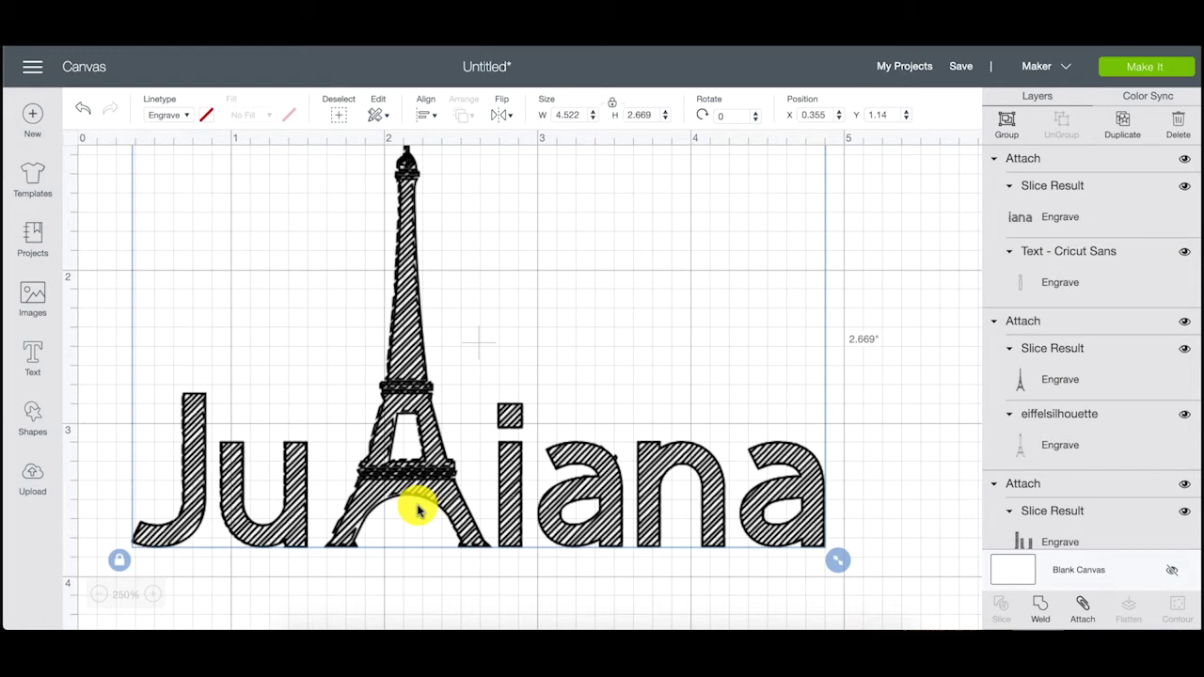
pyautogui.click(443, 458)
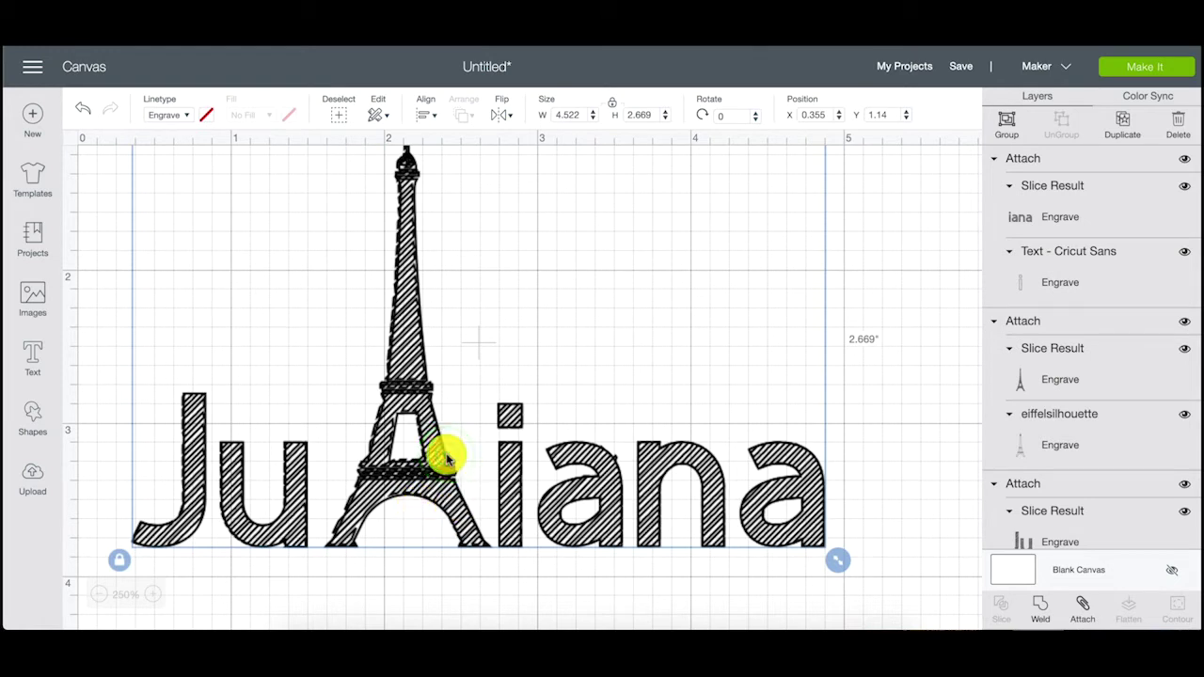
pyautogui.click(869, 399)
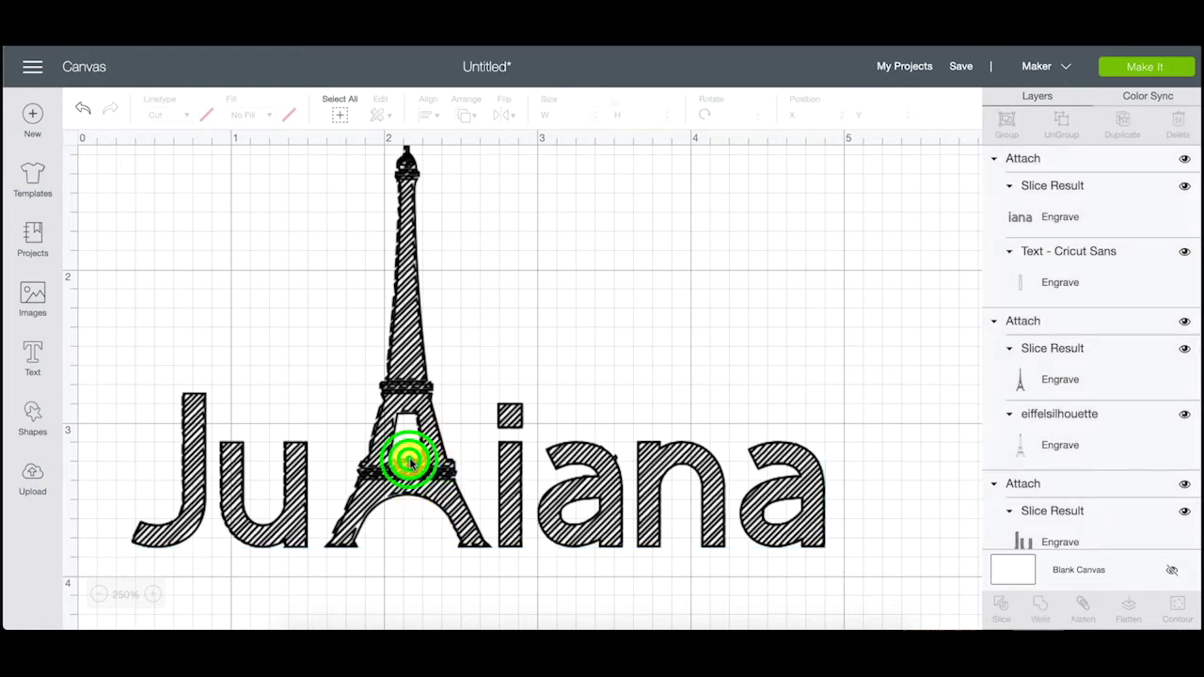
# Try shrinking the Eiffel Tower to about 2.281 in. tall, then undo the change
pyautogui.click(406, 461)
pyautogui.click(503, 563)
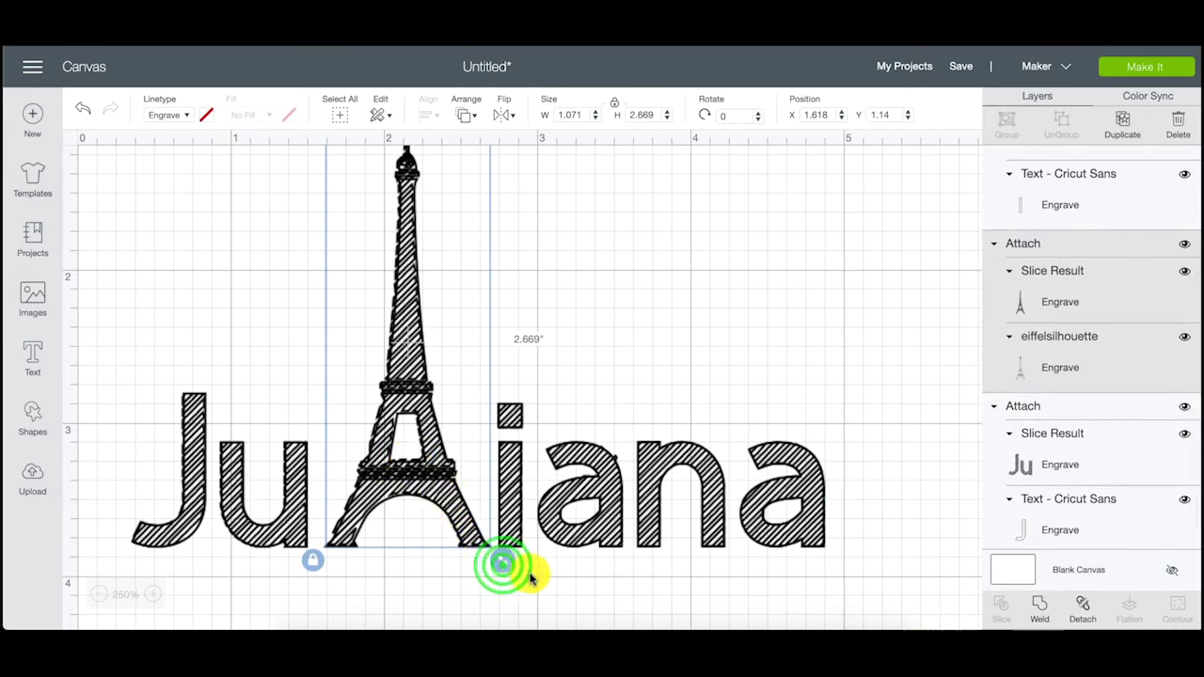
pyautogui.moveTo(502, 565); pyautogui.dragTo(428, 445)
pyautogui.click(408, 479)
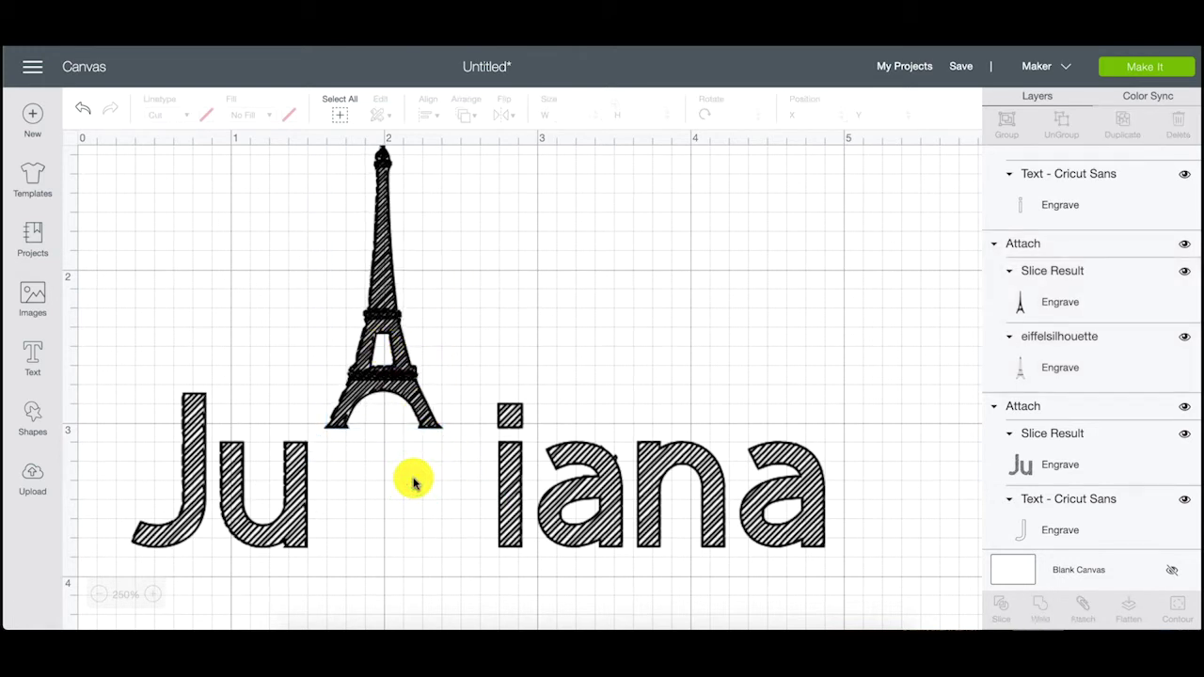
pyautogui.click(83, 108)
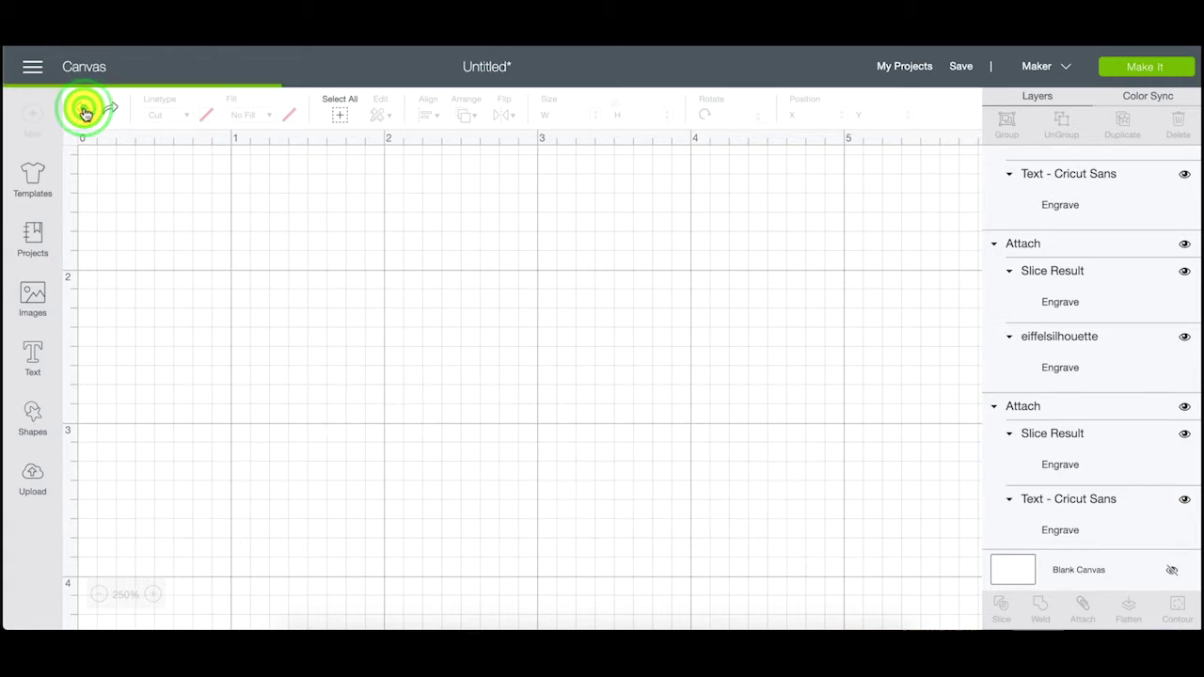
pyautogui.click(83, 109)
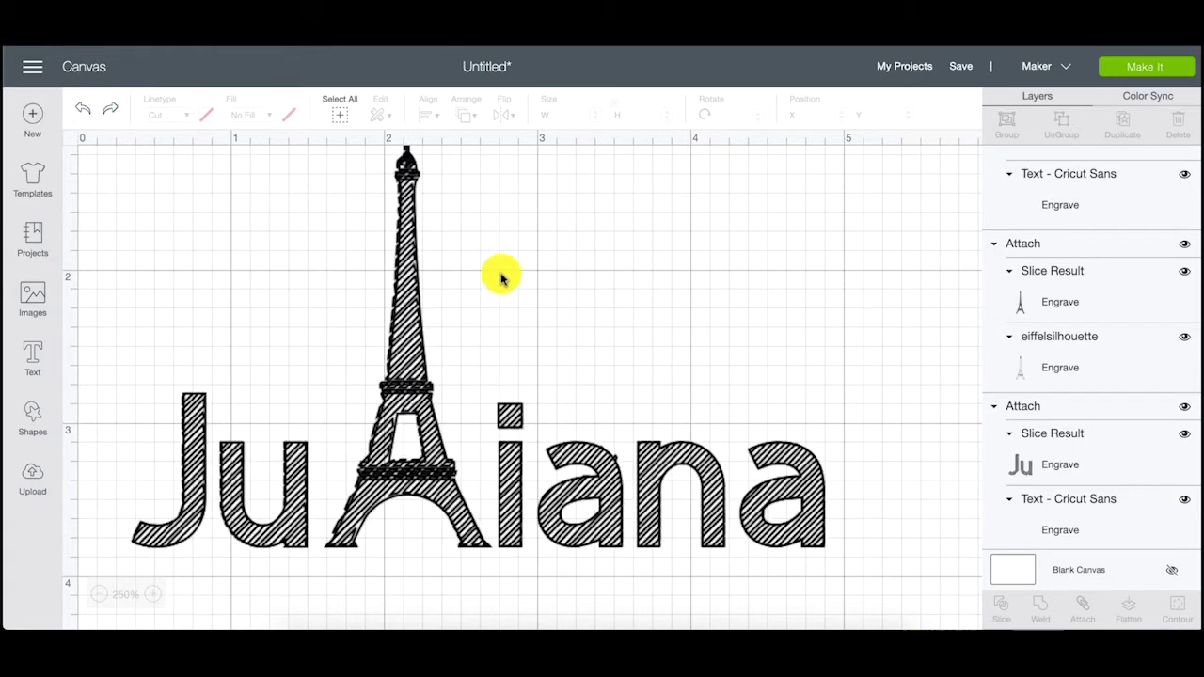
# Shrink the whole Juliana design to 3.622 by 2.138 inches
pyautogui.click(889, 519)
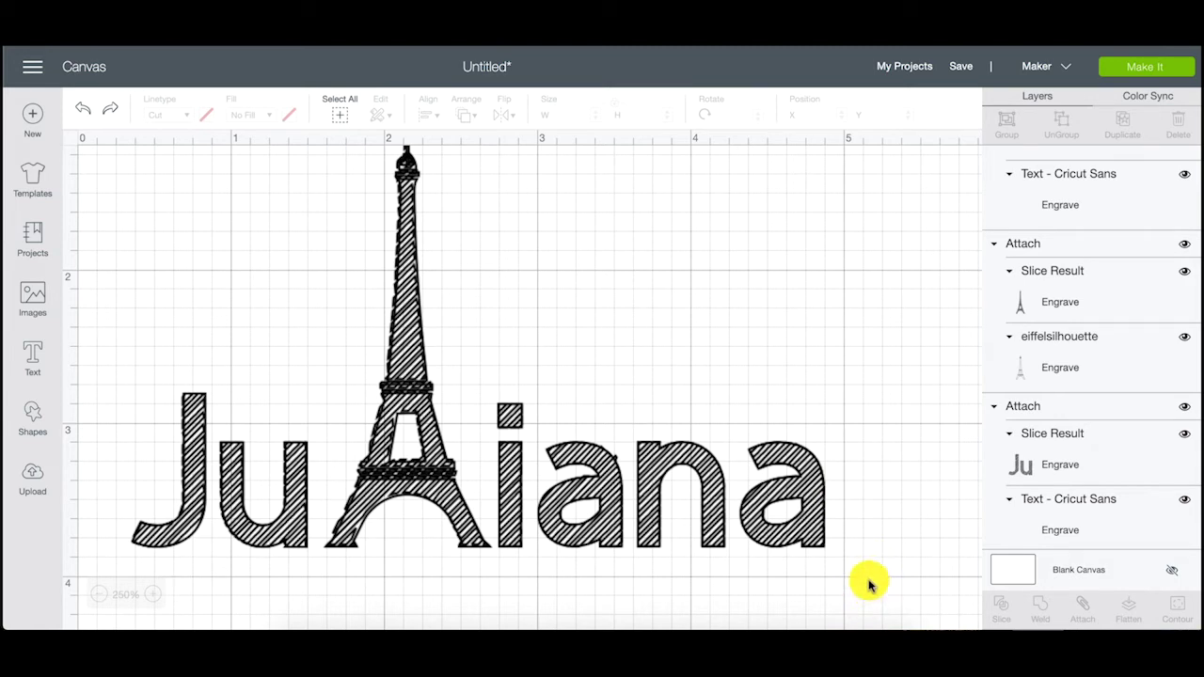
pyautogui.moveTo(874, 577); pyautogui.dragTo(21, 263)
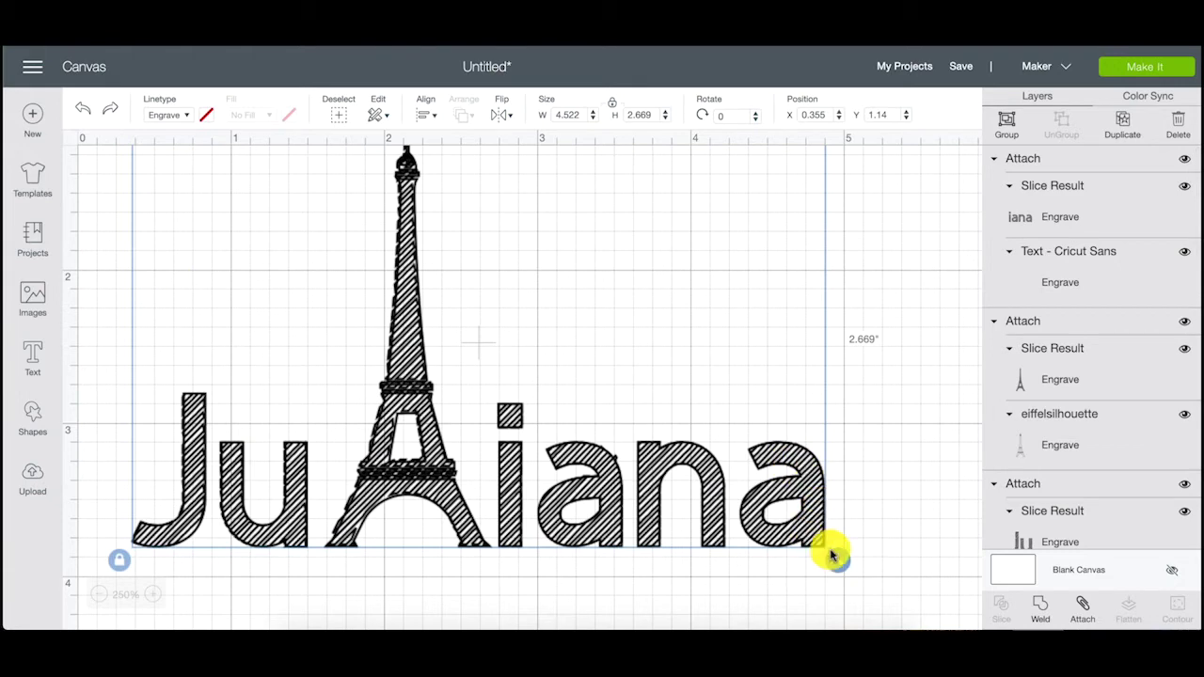
pyautogui.moveTo(835, 559); pyautogui.dragTo(701, 456)
pyautogui.click(777, 412)
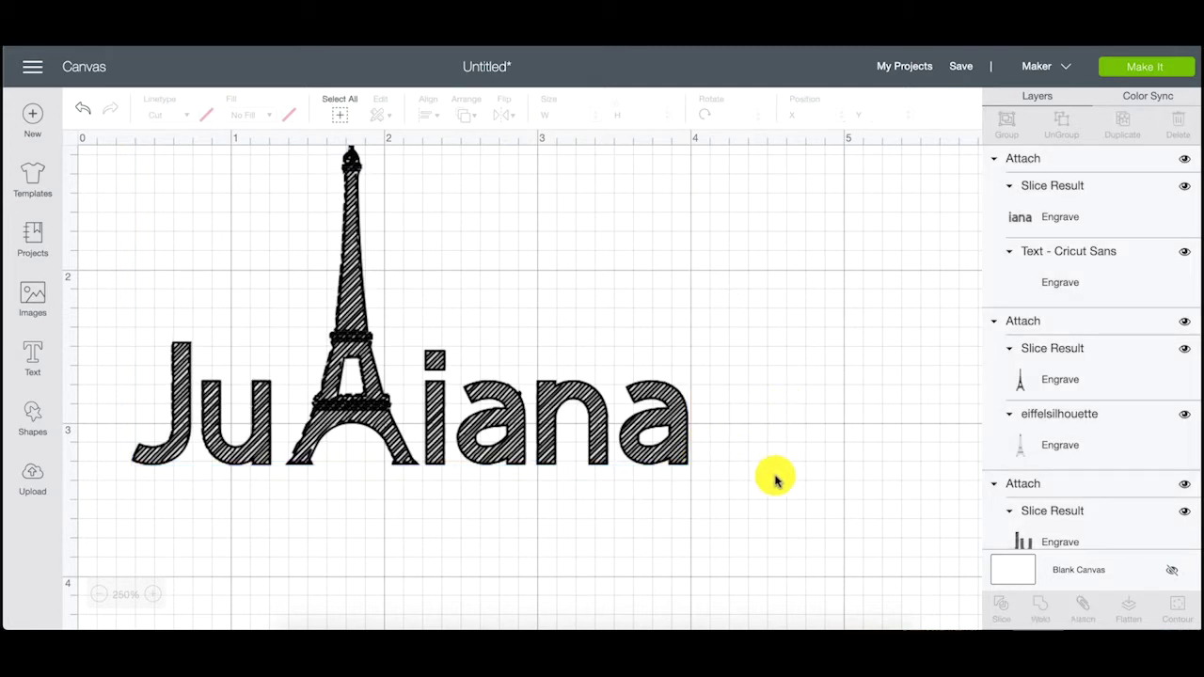
pyautogui.scroll(1, 796, 444)
pyautogui.scroll(-2, 1082, 428)
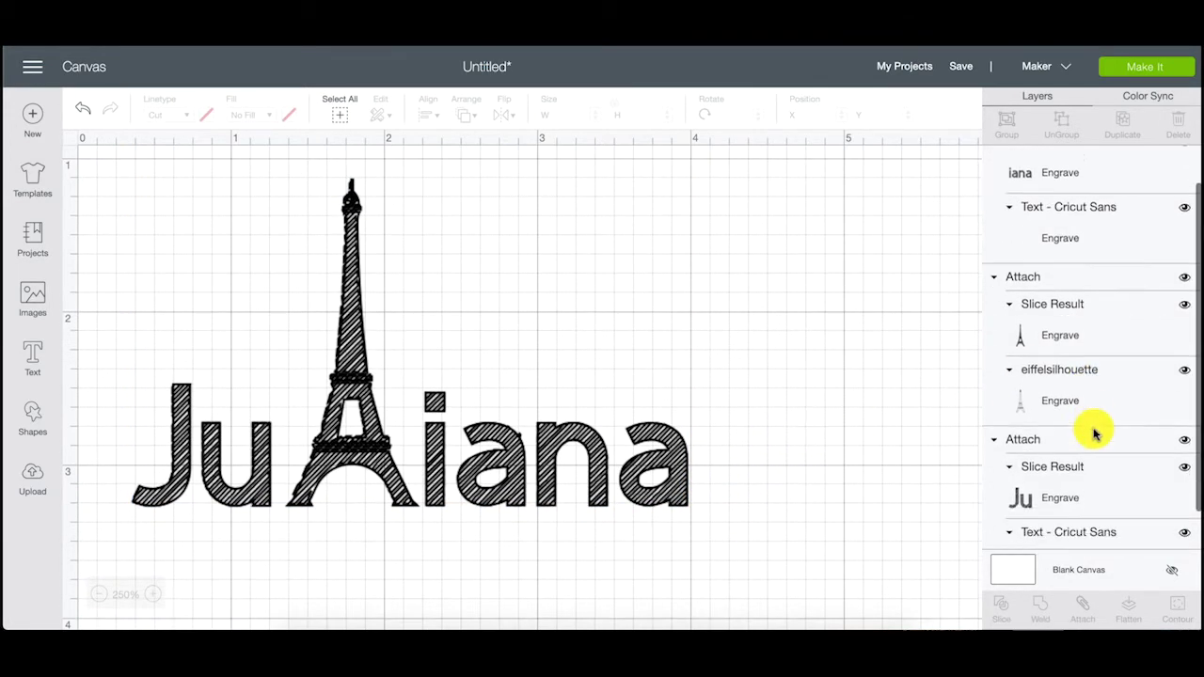
pyautogui.scroll(2, 1094, 432)
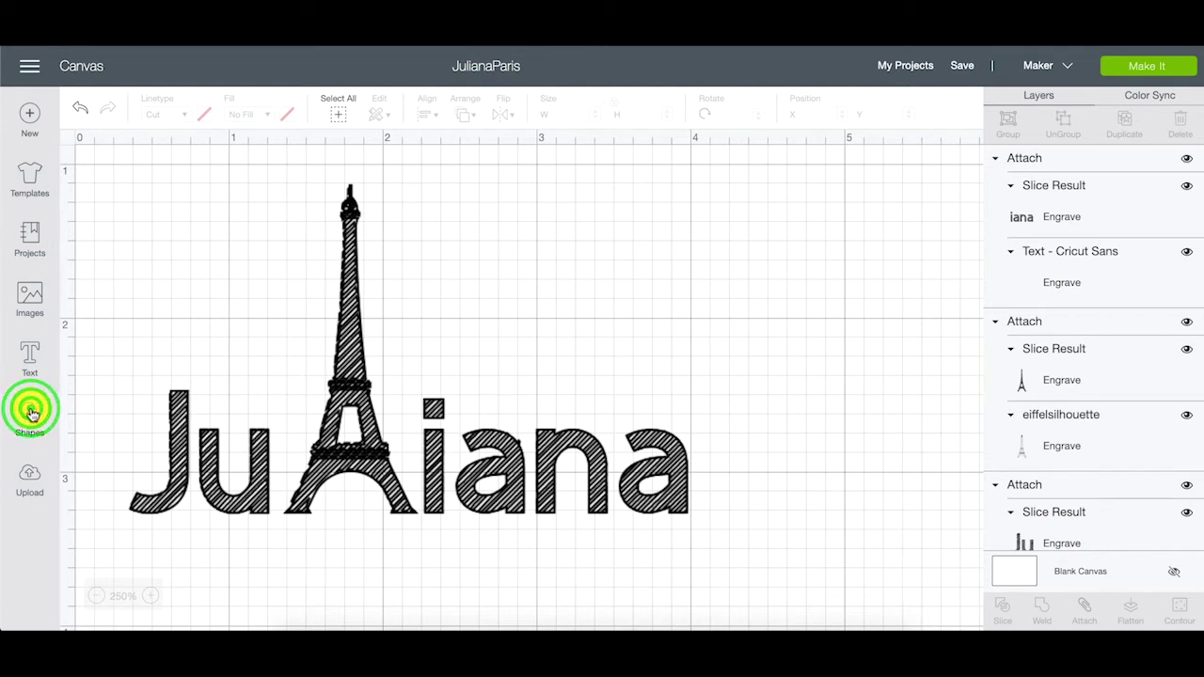
# Open the Shapes collection of basic shapes
pyautogui.click(31, 412)
# Add a Square beside the Juliana lettering and set its width to 4 inches
pyautogui.click(98, 300)
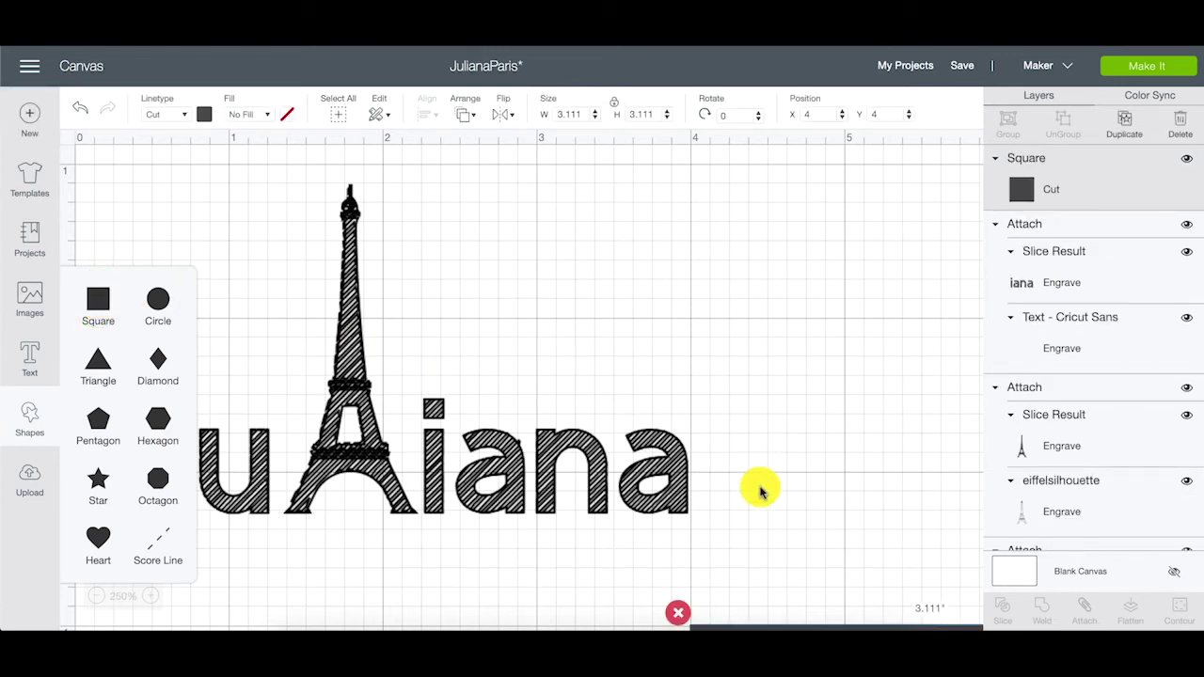
pyautogui.moveTo(772, 614); pyautogui.dragTo(498, 207)
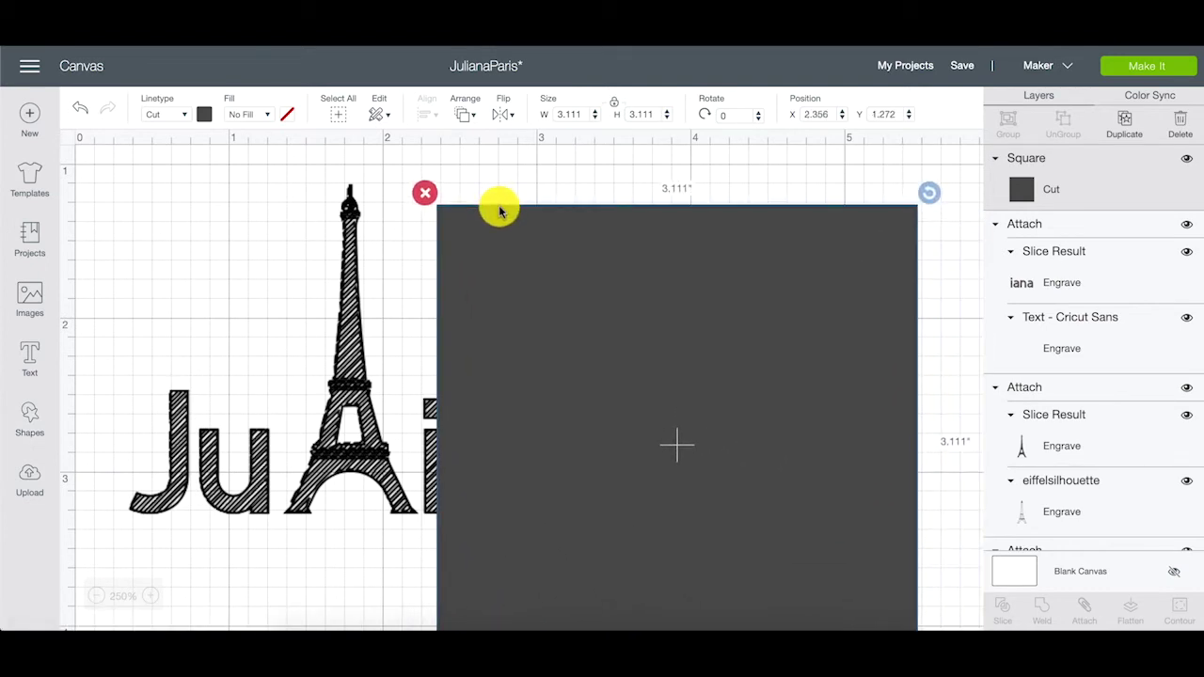
pyautogui.click(561, 111)
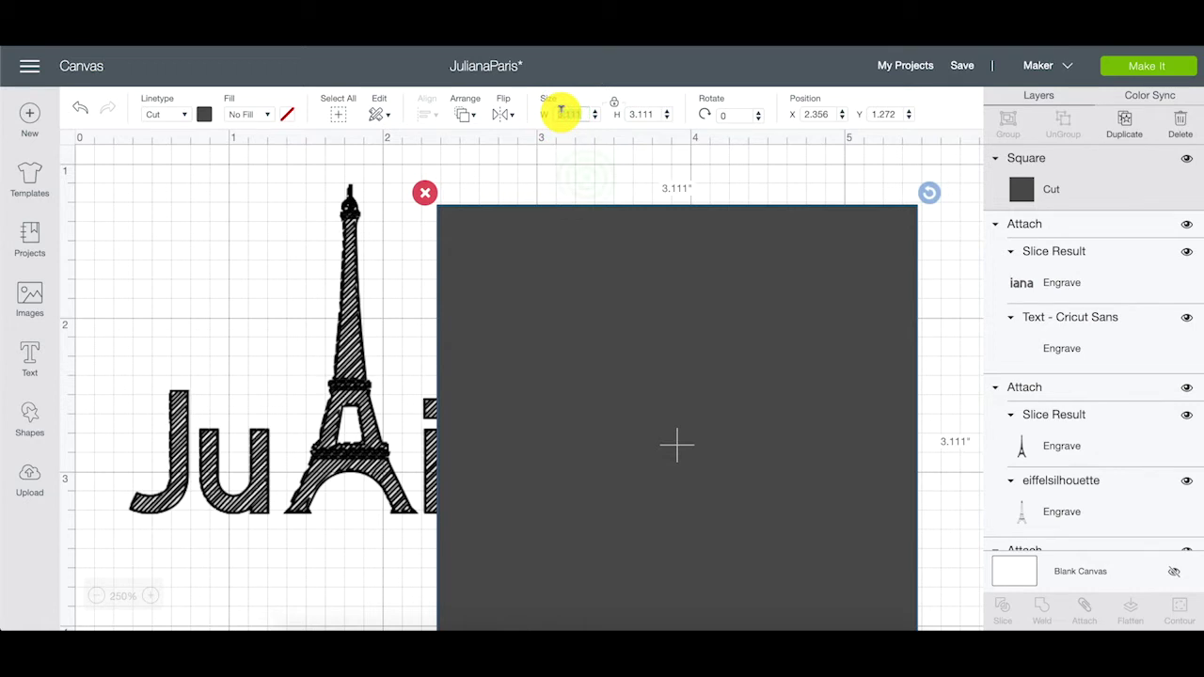
pyautogui.click(585, 178)
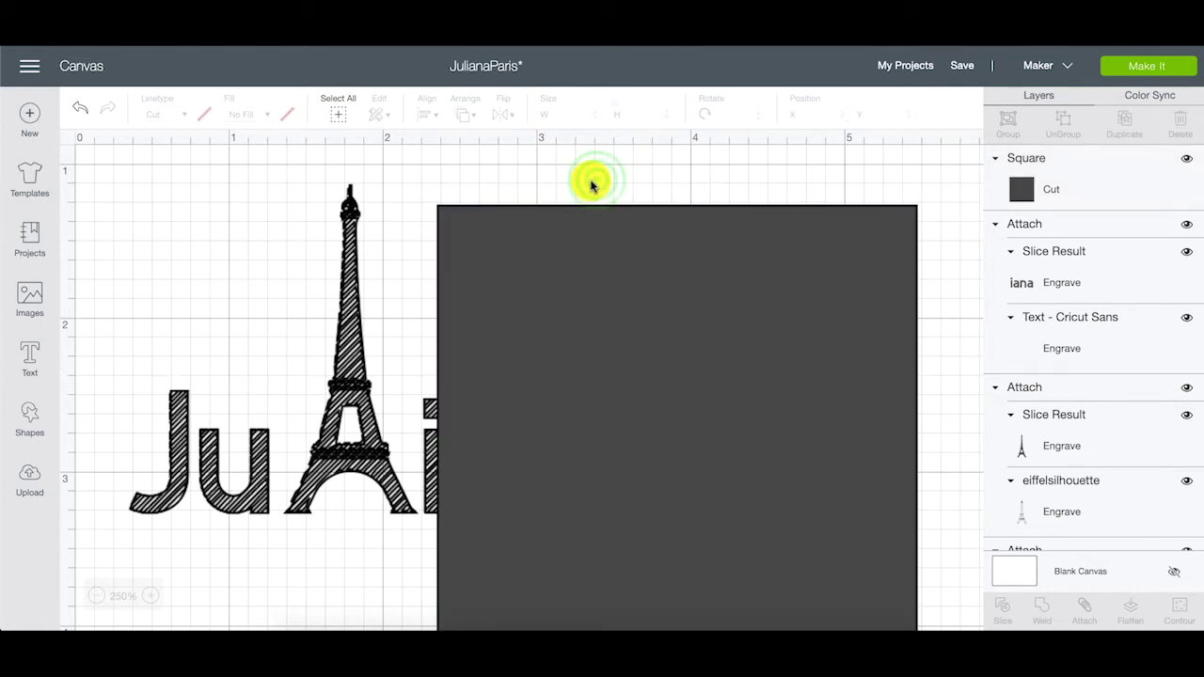
pyautogui.click(589, 225)
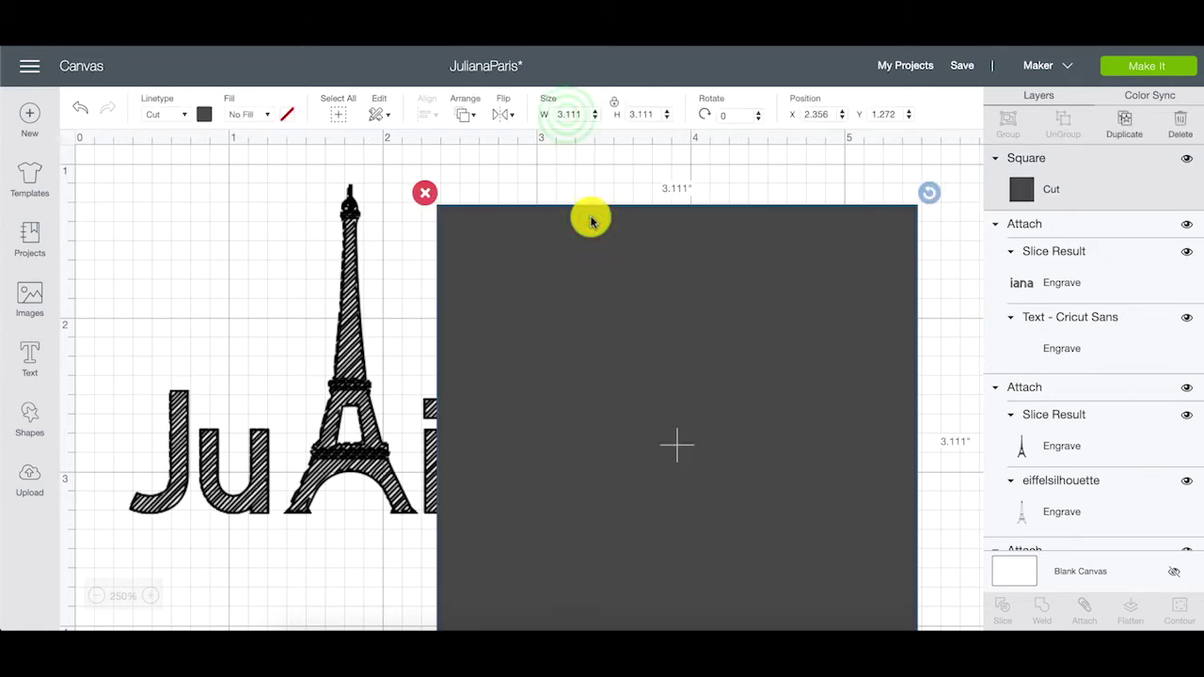
pyautogui.click(567, 113)
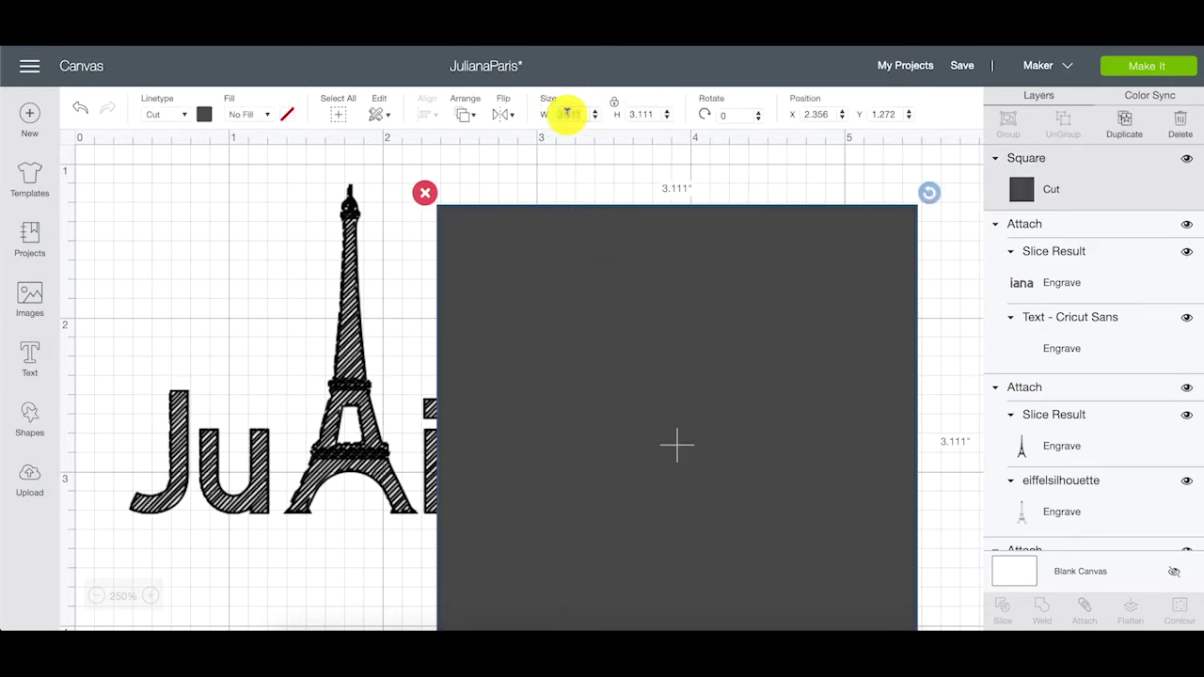
pyautogui.write('4')
pyautogui.press('Return')
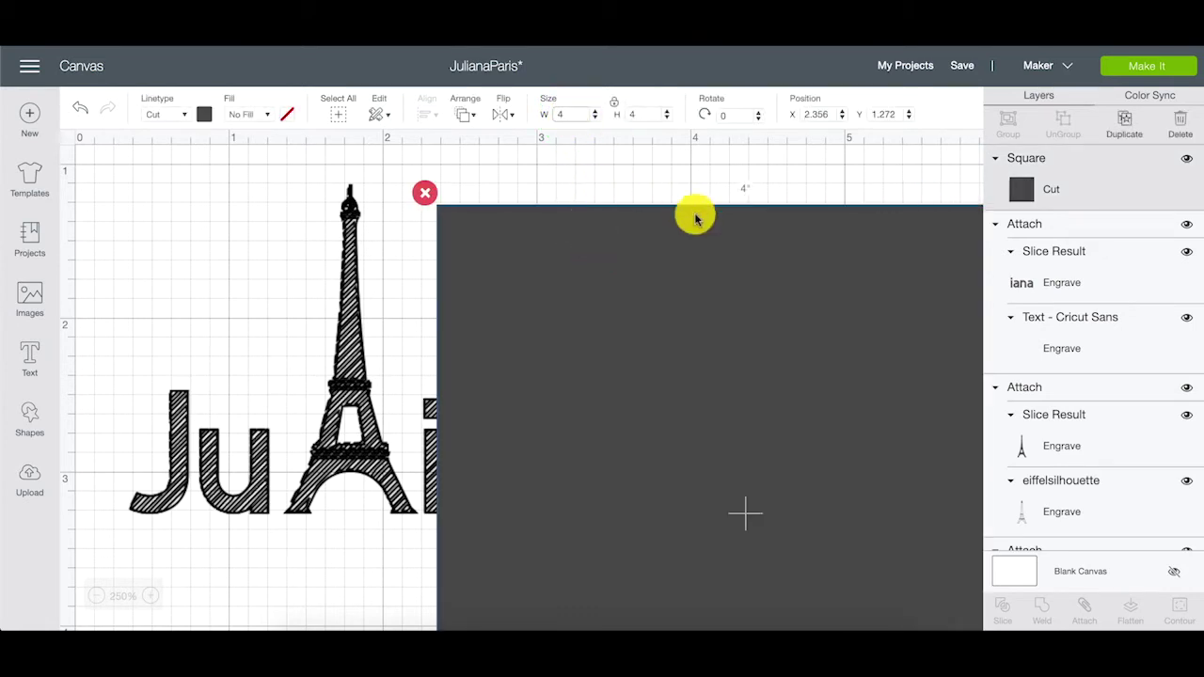
pyautogui.hscroll(3, 696, 326)
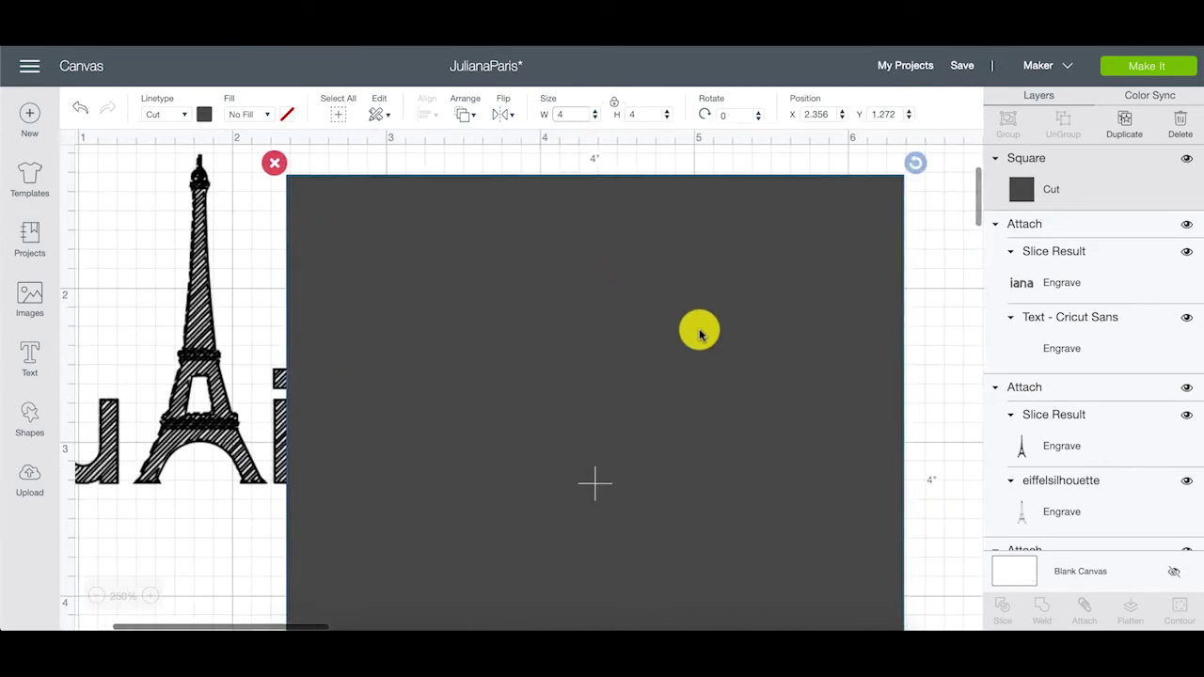
pyautogui.hscroll(-2, 699, 334)
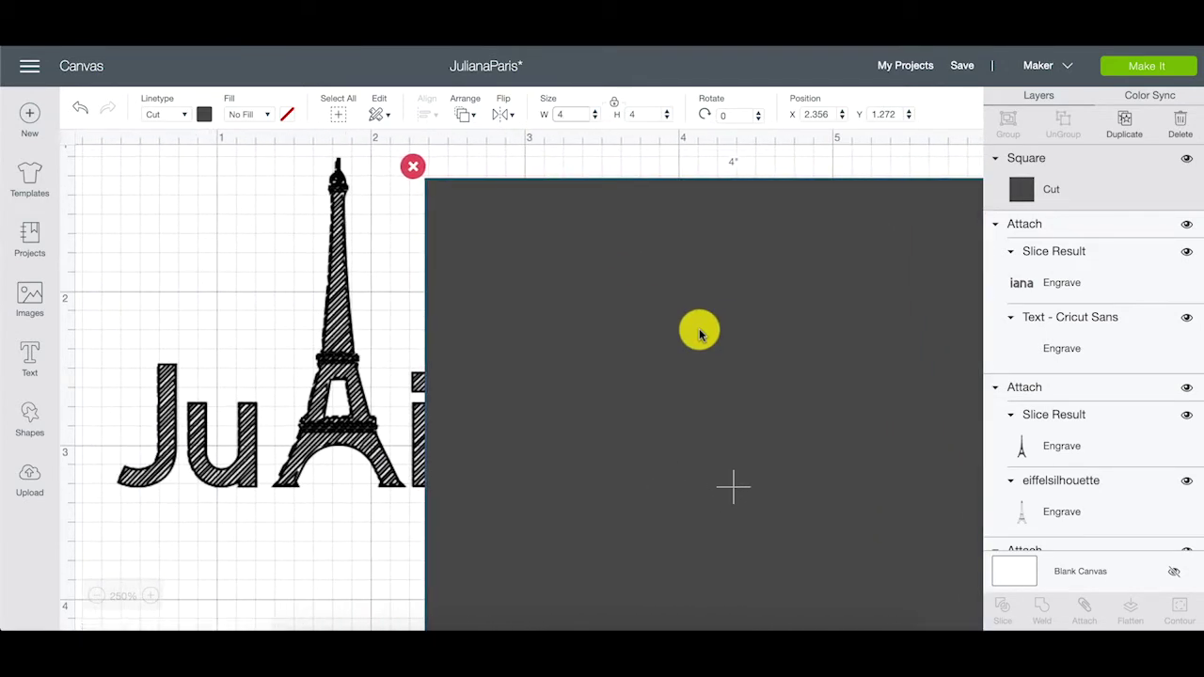
# Make the square white and move it over the lettering
pyautogui.click(200, 114)
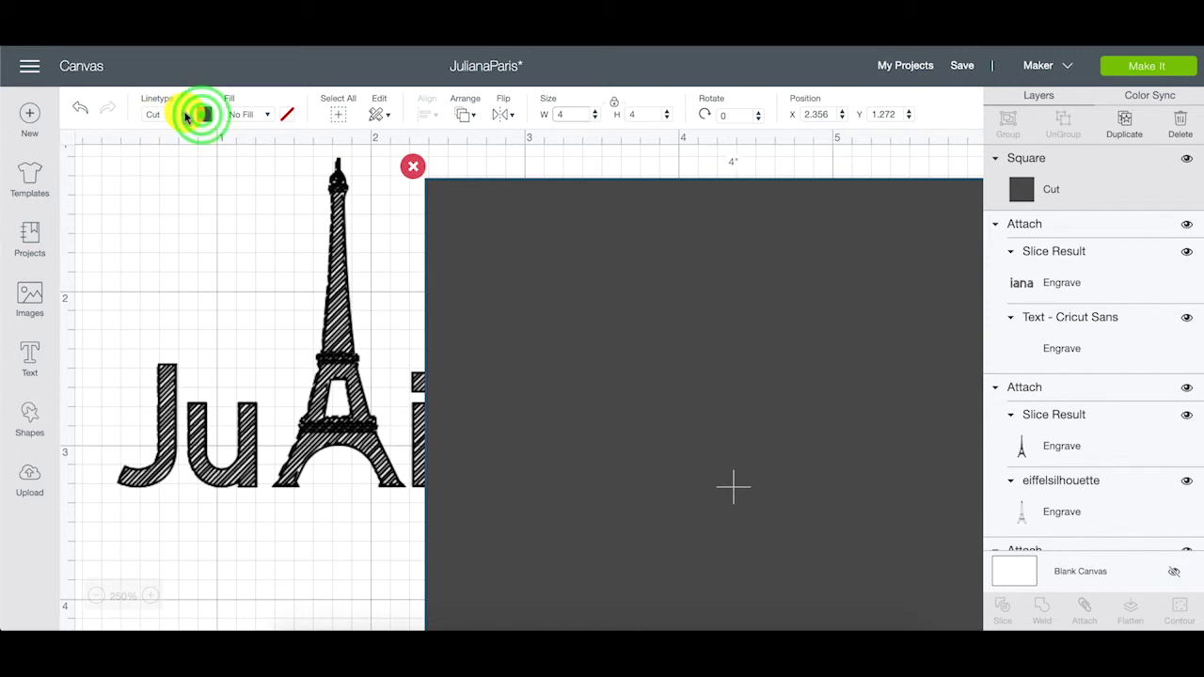
pyautogui.click(220, 269)
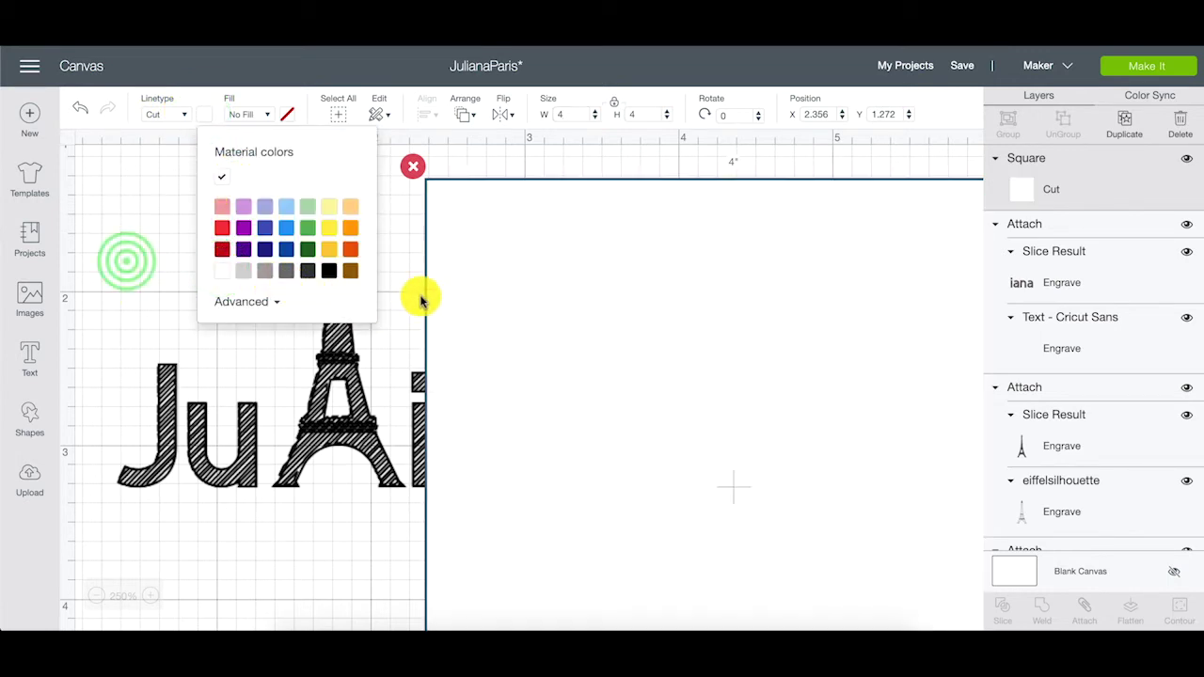
pyautogui.click(111, 260)
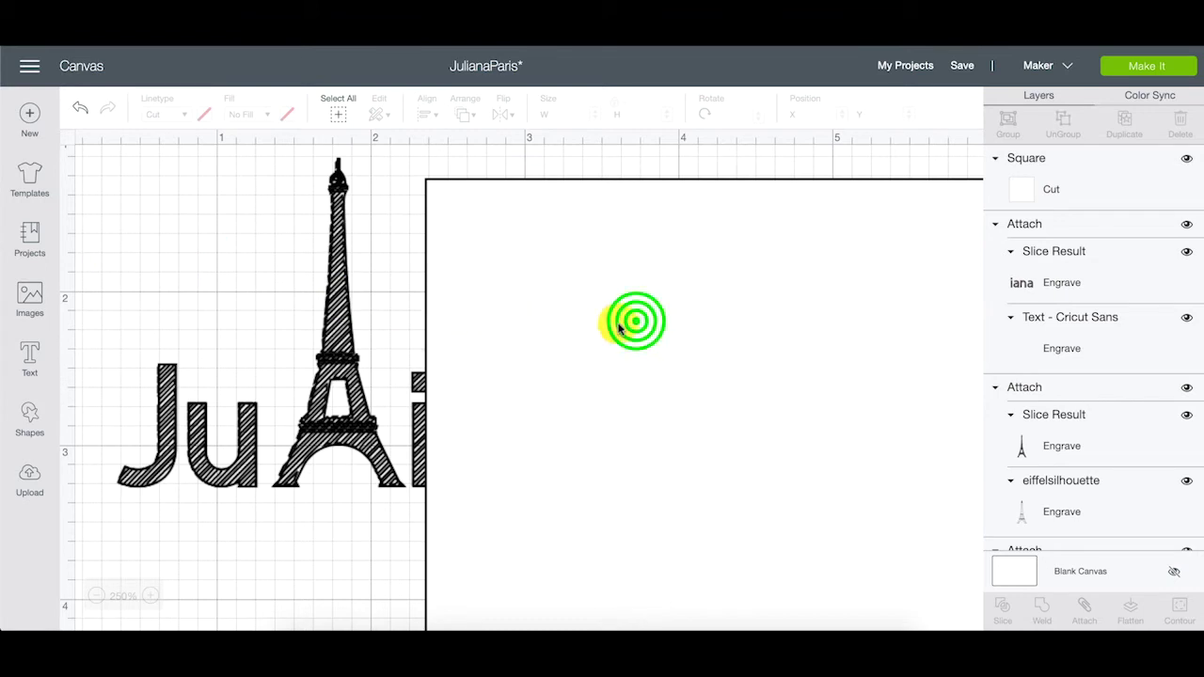
pyautogui.moveTo(634, 322); pyautogui.dragTo(503, 302)
# Send the white square to the back, then shift it left and later off to the right
pyautogui.rightClick(502, 303)
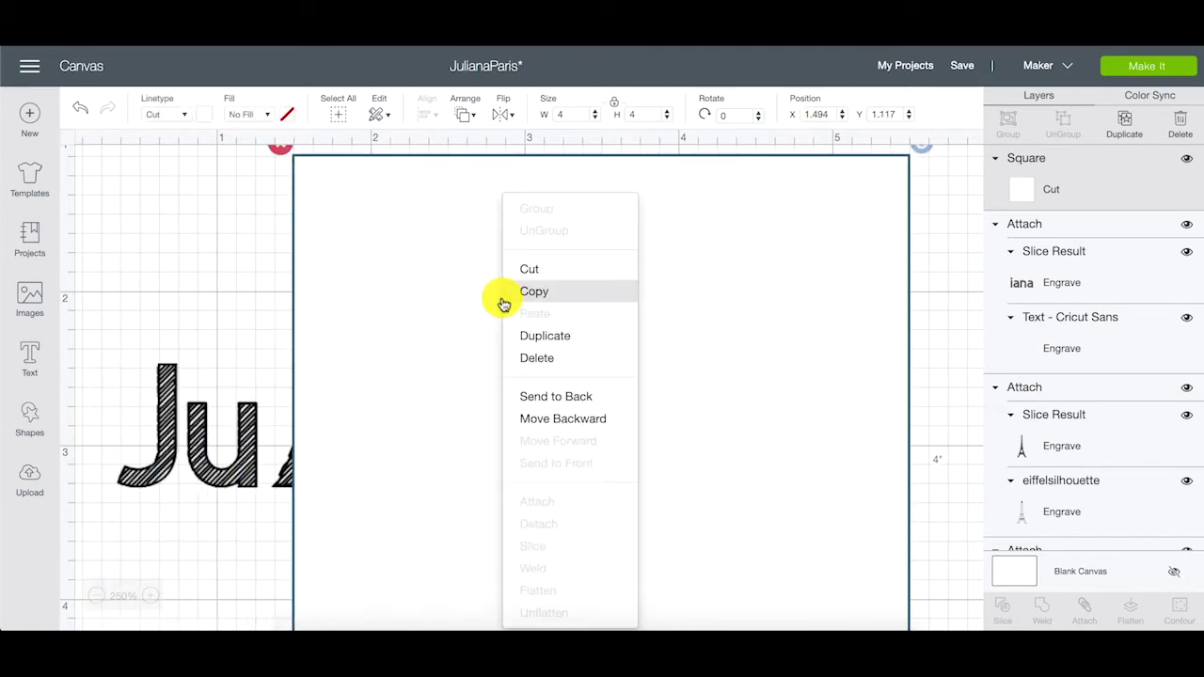
pyautogui.click(536, 399)
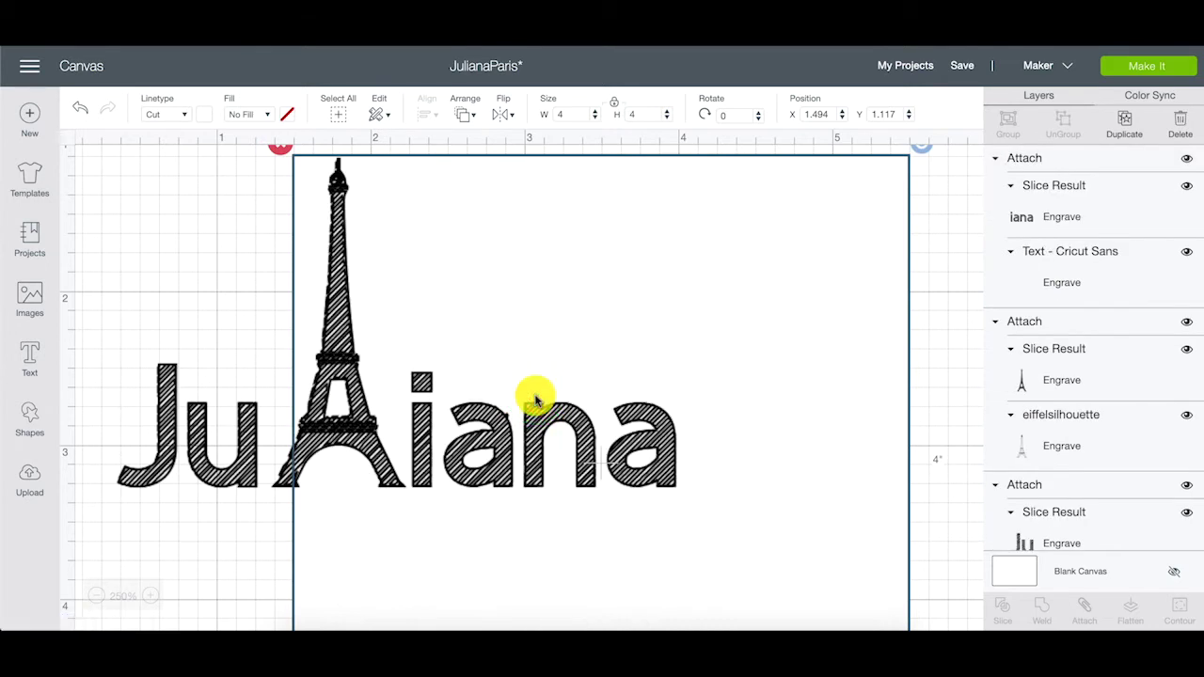
pyautogui.moveTo(640, 299); pyautogui.dragTo(436, 289)
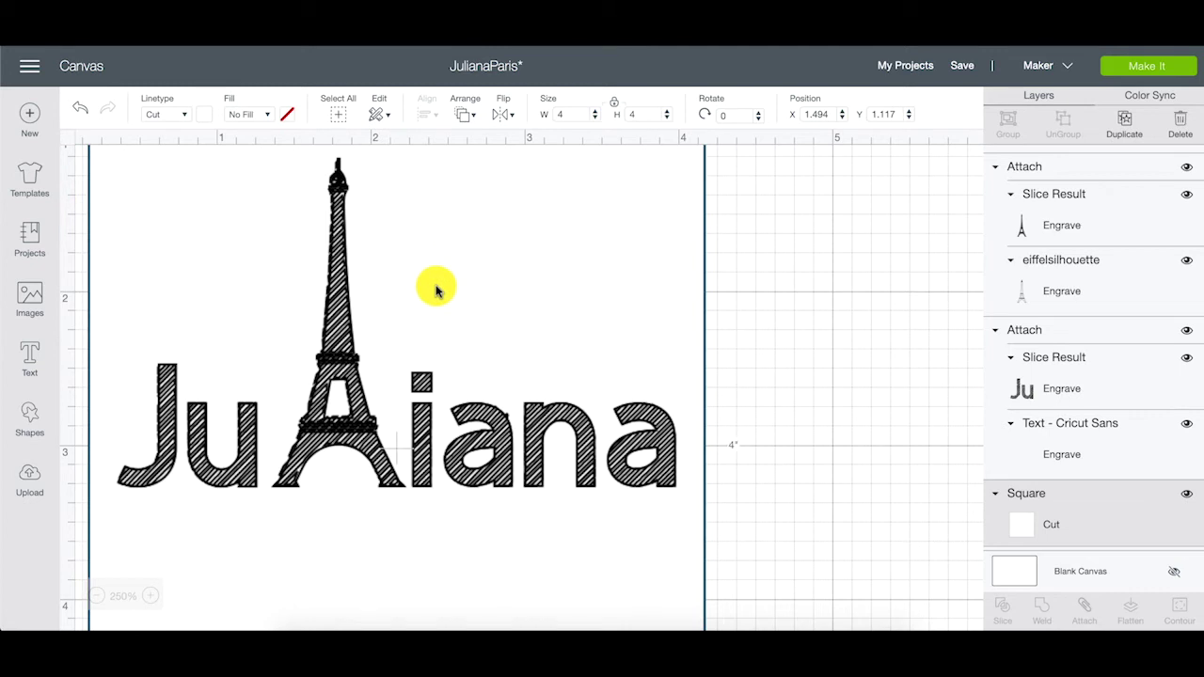
pyautogui.scroll(-5, 777, 366)
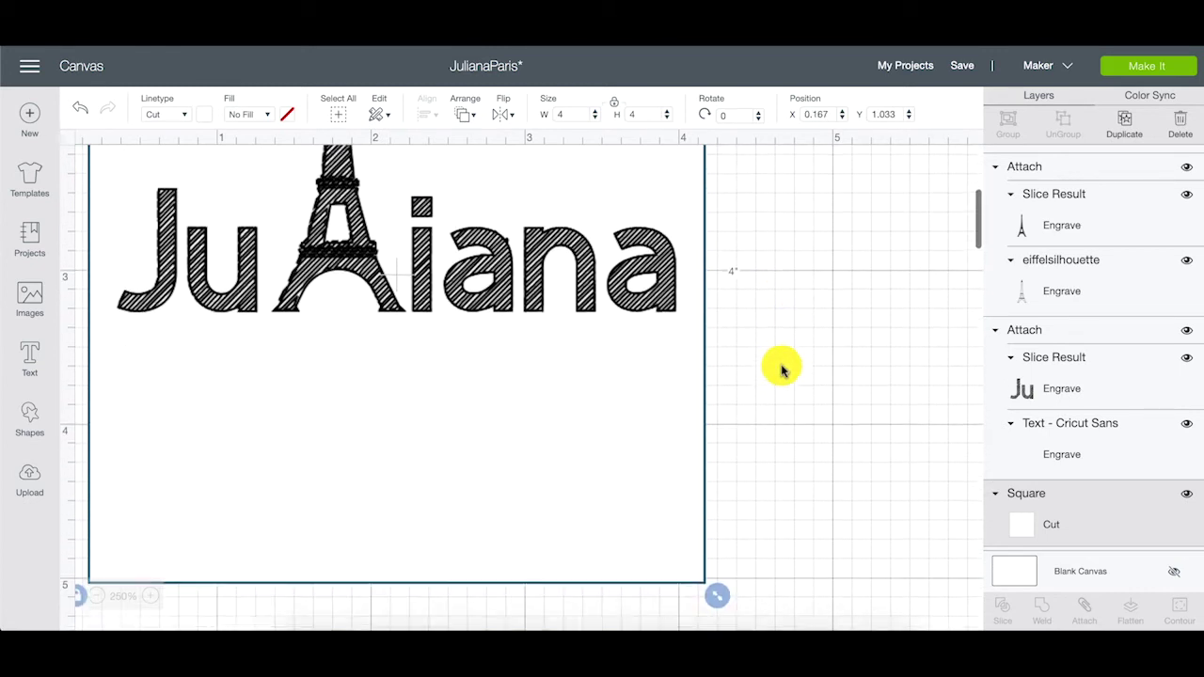
pyautogui.scroll(3, 781, 369)
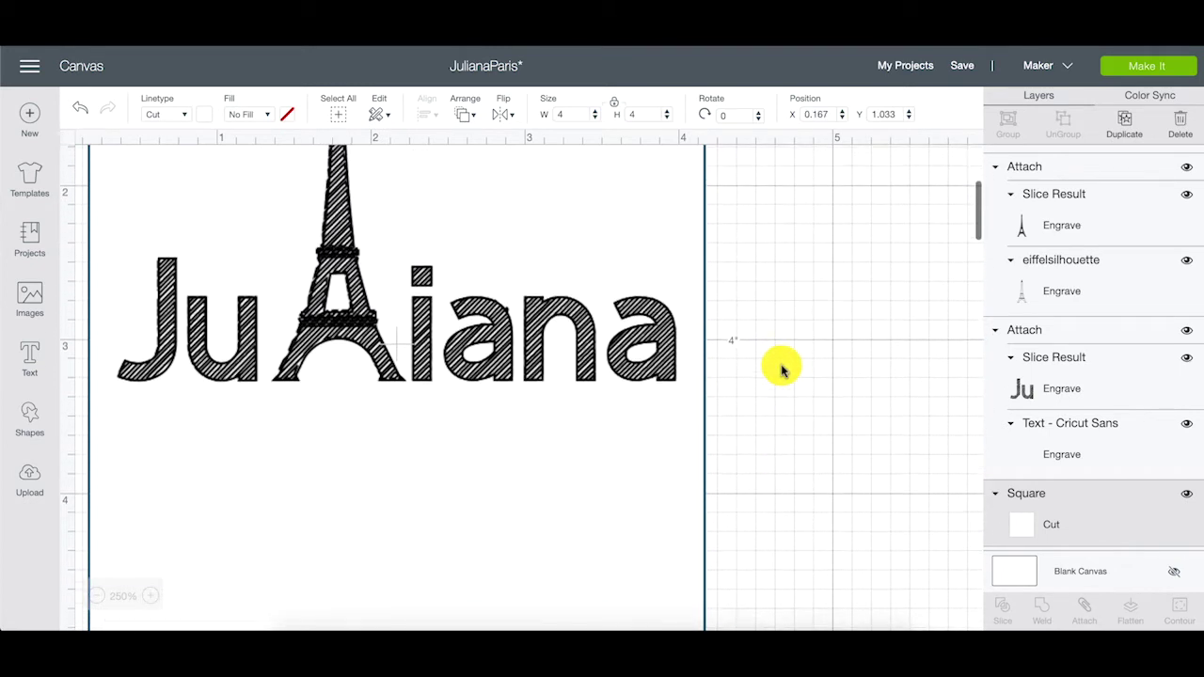
pyautogui.click(696, 403)
pyautogui.moveTo(696, 403); pyautogui.dragTo(979, 395)
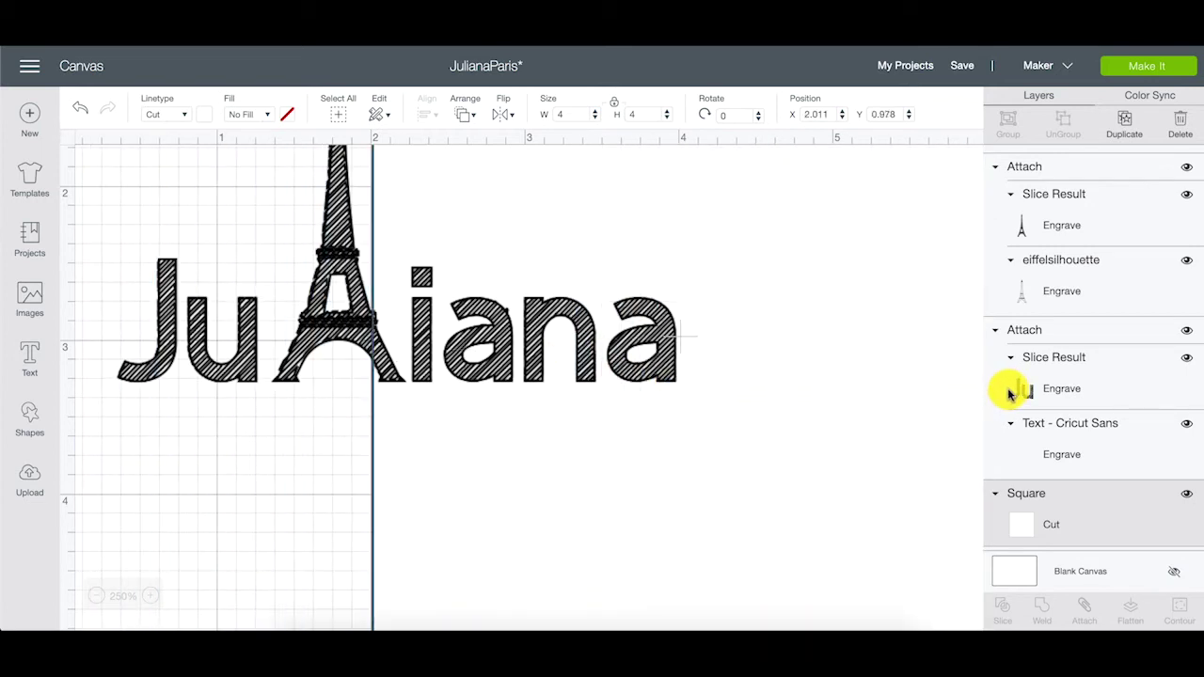
# Enlarge the whole Juliana design to 3.806 × 2.246 in., moving the white square aside and back
pyautogui.moveTo(718, 449); pyautogui.dragTo(930, 438)
pyautogui.click(728, 404)
pyautogui.moveTo(727, 404); pyautogui.dragTo(247, 297)
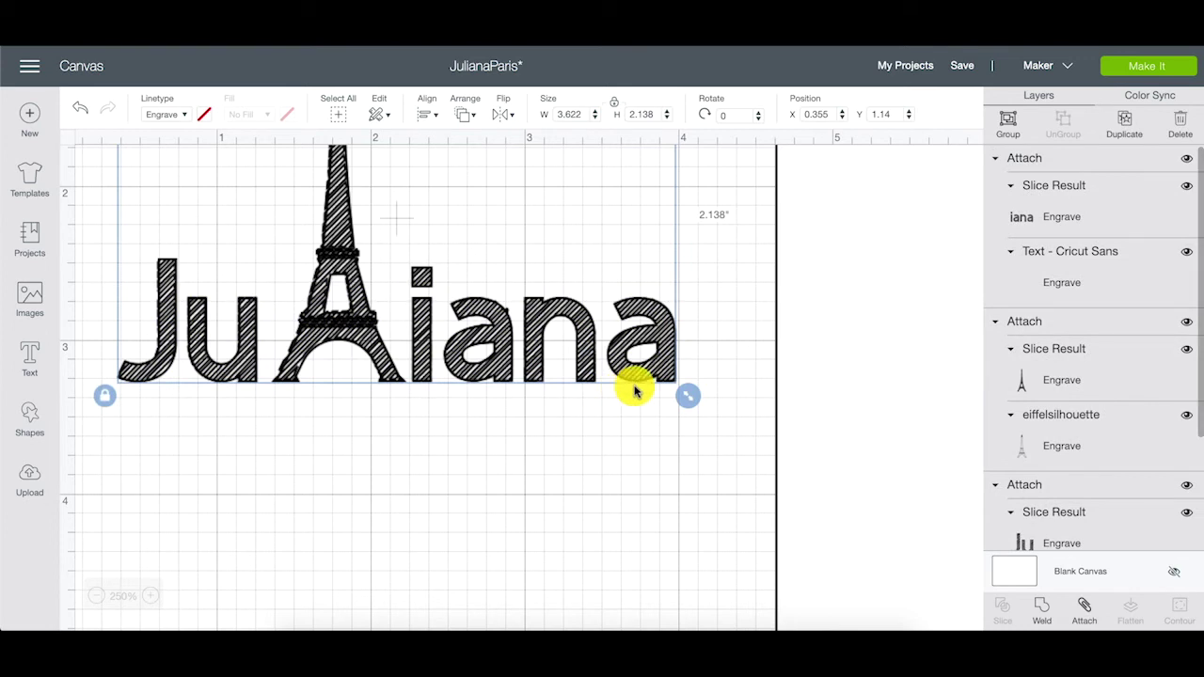
pyautogui.click(687, 394)
pyautogui.moveTo(688, 395); pyautogui.dragTo(696, 402)
pyautogui.scroll(3, 696, 401)
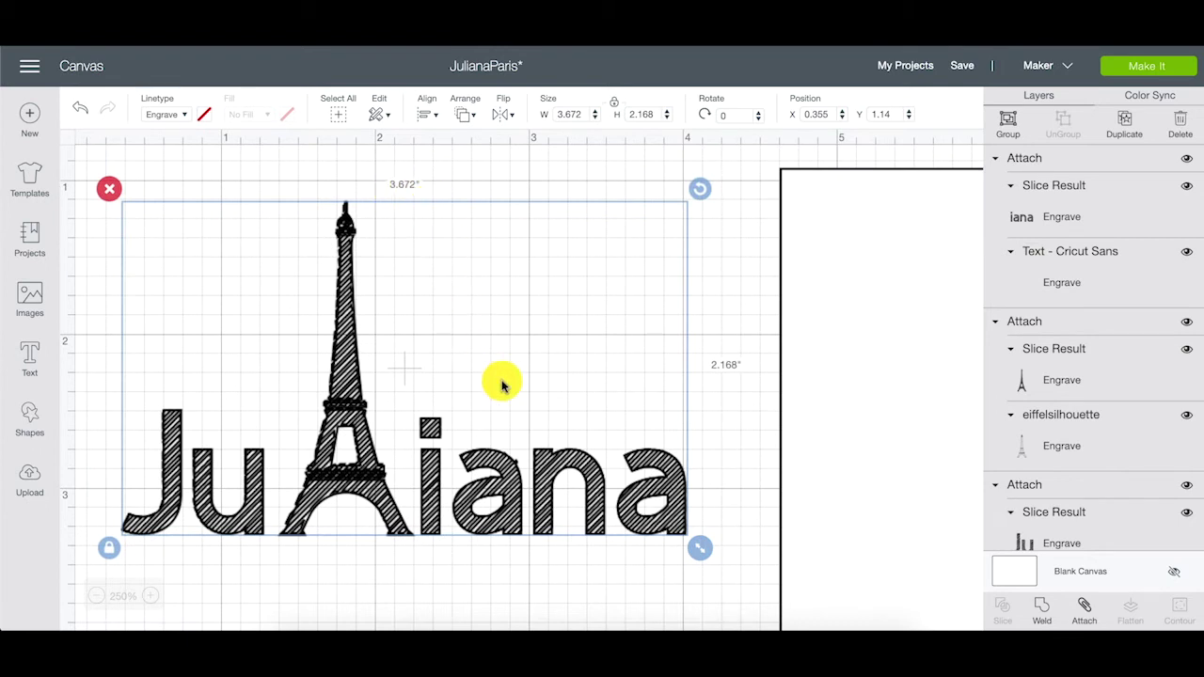
pyautogui.moveTo(705, 551); pyautogui.dragTo(725, 569)
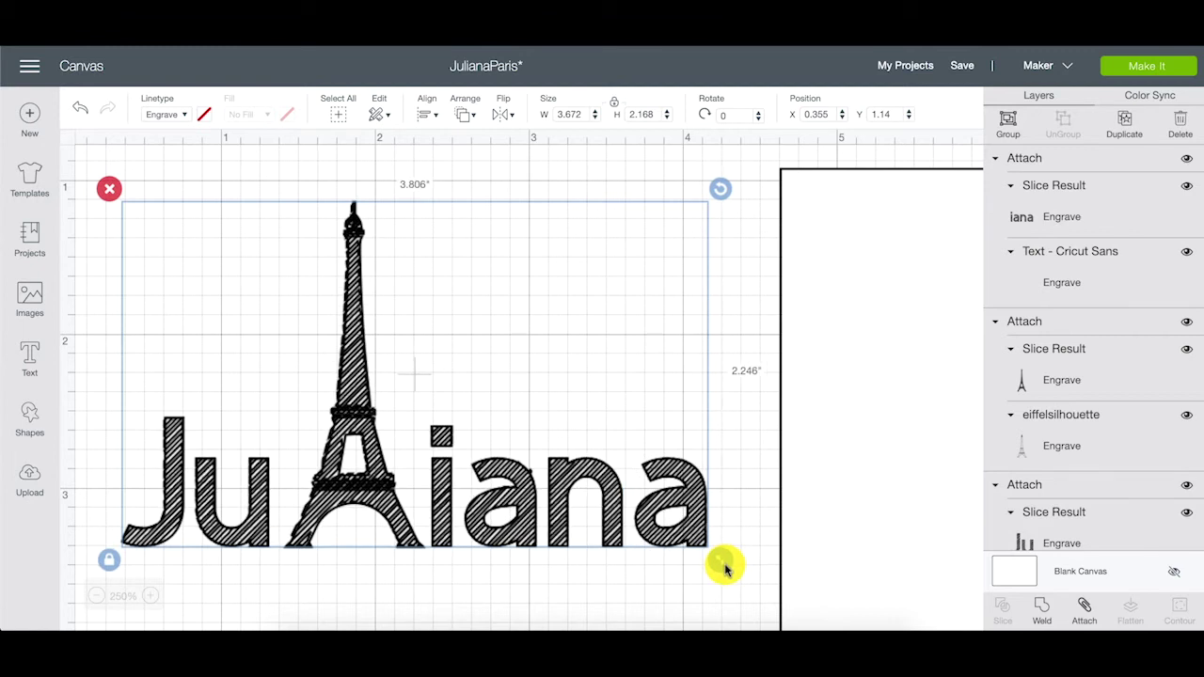
pyautogui.moveTo(725, 569); pyautogui.dragTo(720, 565)
pyautogui.click(679, 588)
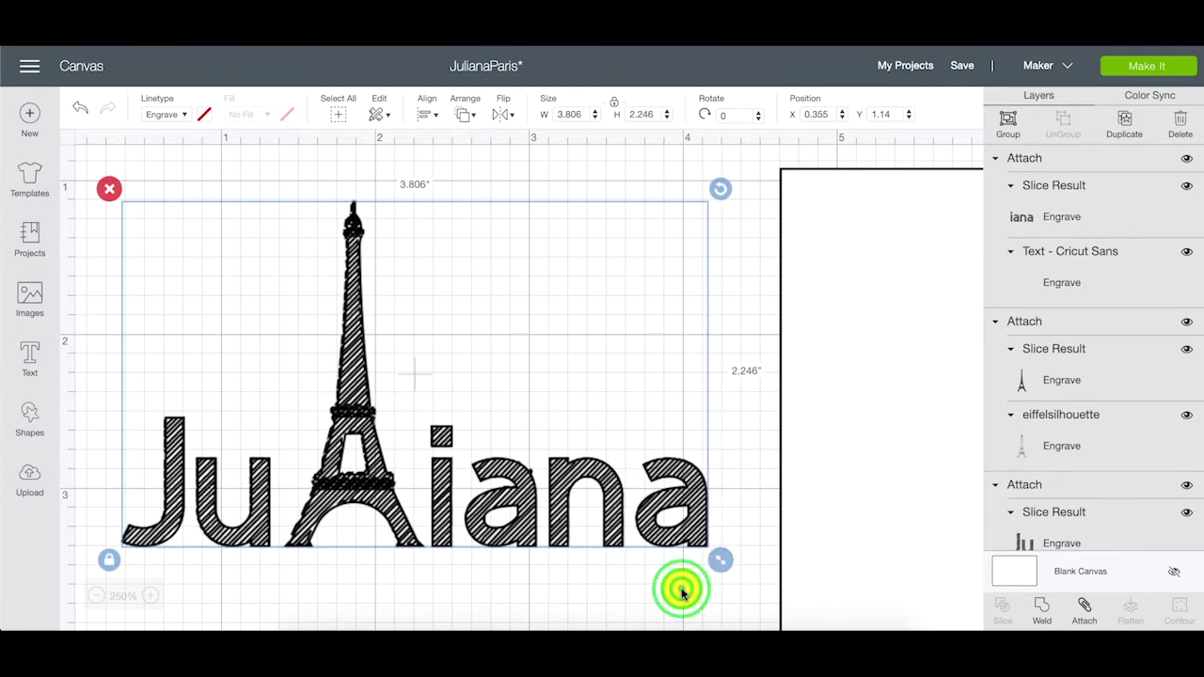
pyautogui.moveTo(872, 511); pyautogui.dragTo(198, 506)
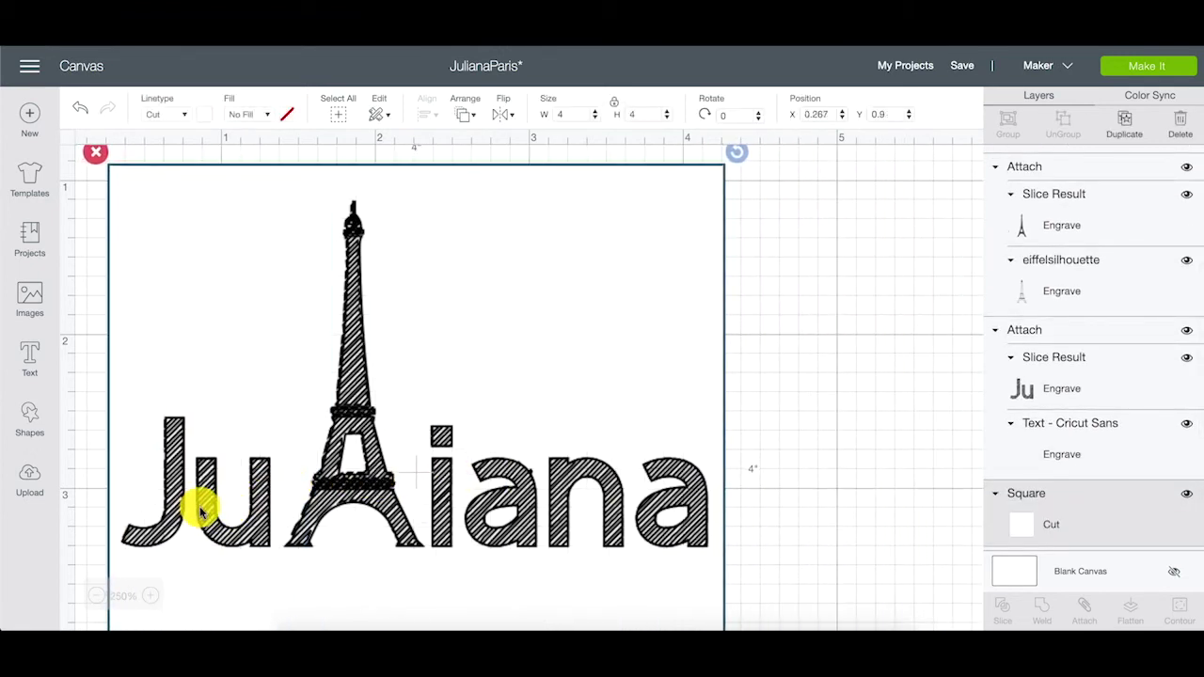
# Nudge the Ju letters slightly right and center the white square at X 0.233, Y 0.822
pyautogui.click(859, 324)
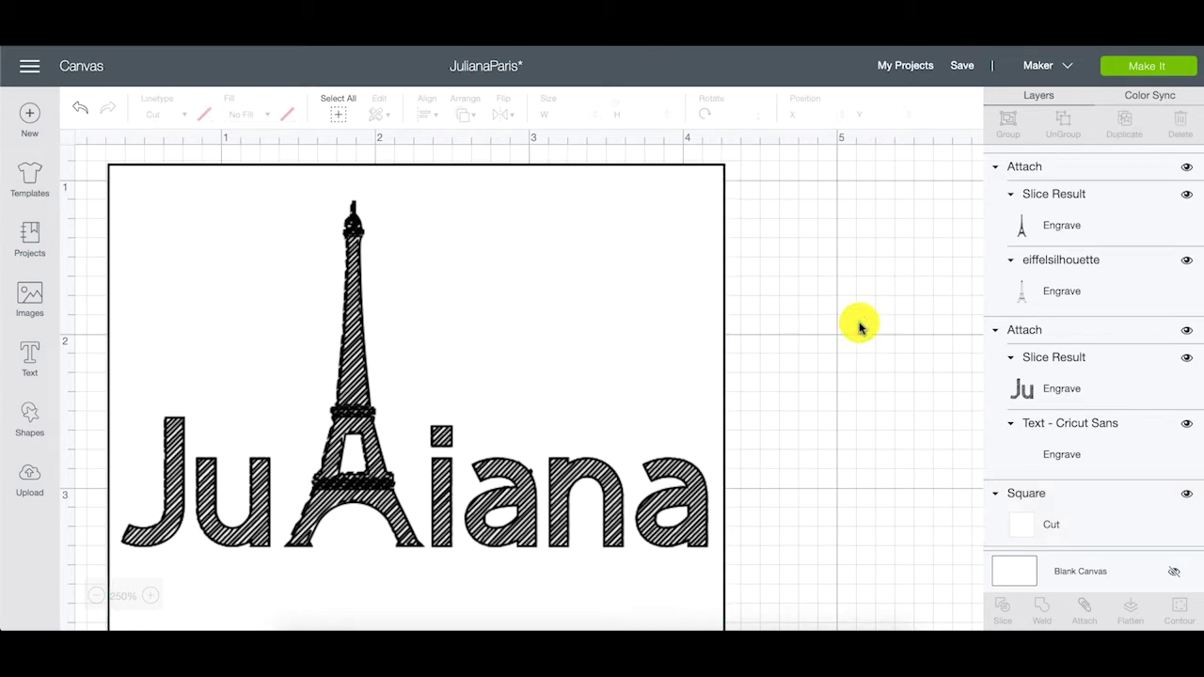
pyautogui.moveTo(513, 296); pyautogui.dragTo(844, 306)
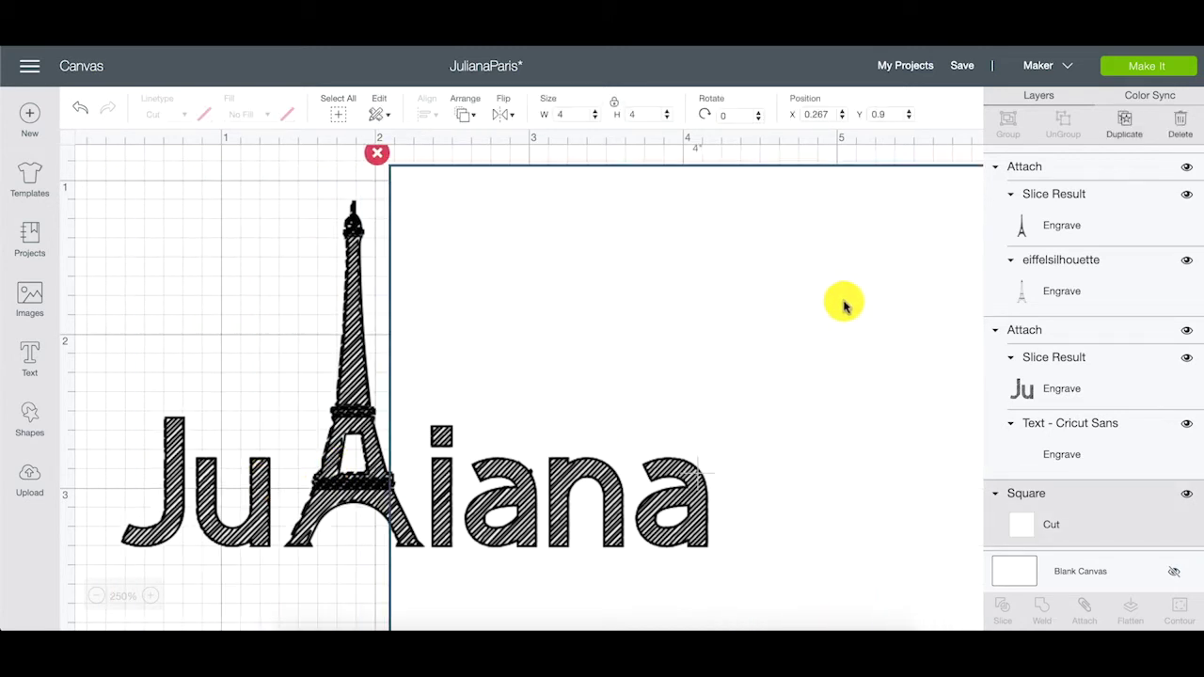
pyautogui.click(219, 508)
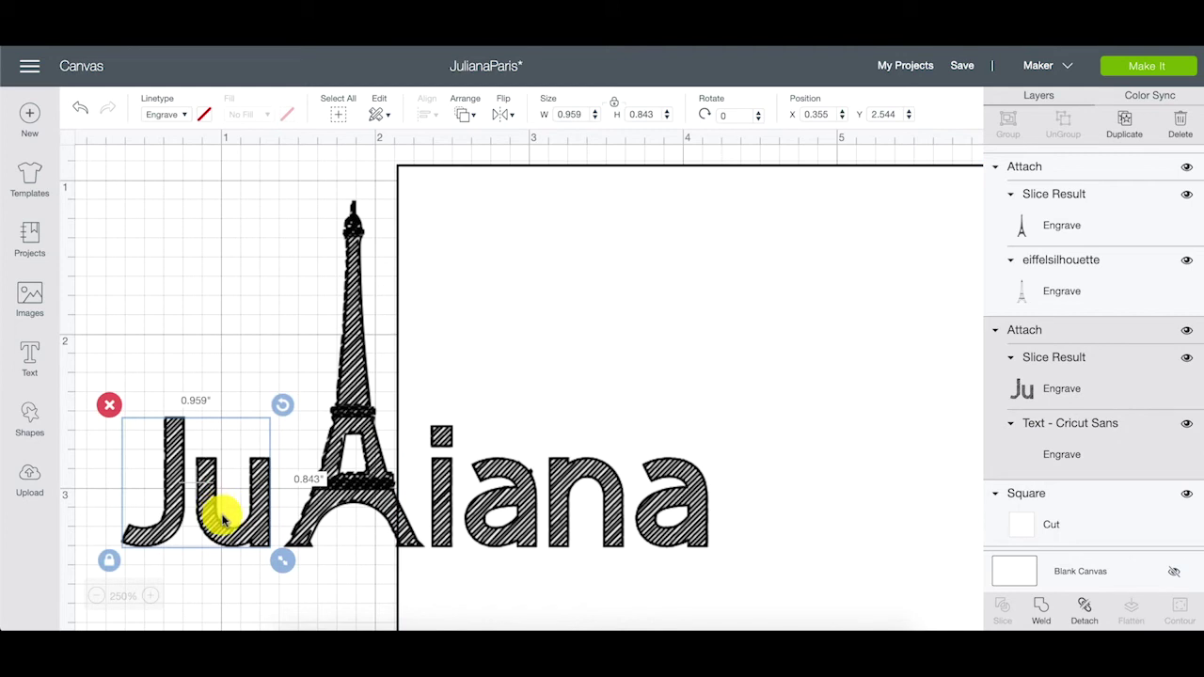
pyautogui.press('Right')
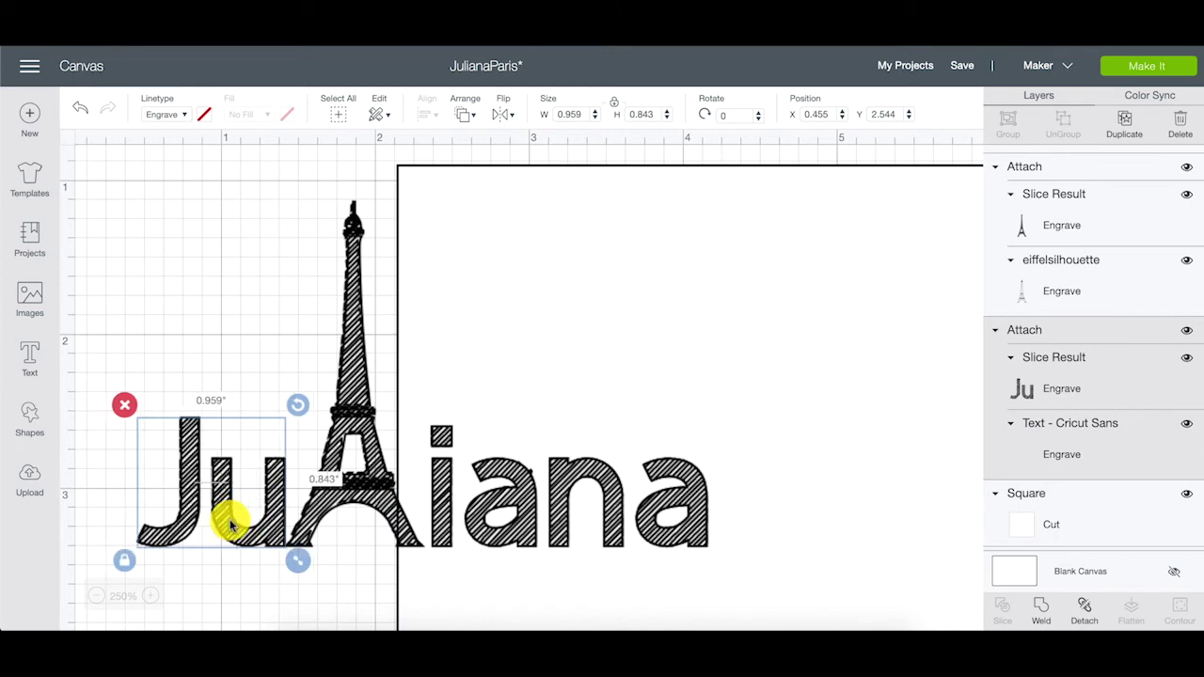
pyautogui.click(236, 520)
pyautogui.moveTo(247, 536); pyautogui.dragTo(236, 532)
pyautogui.click(255, 291)
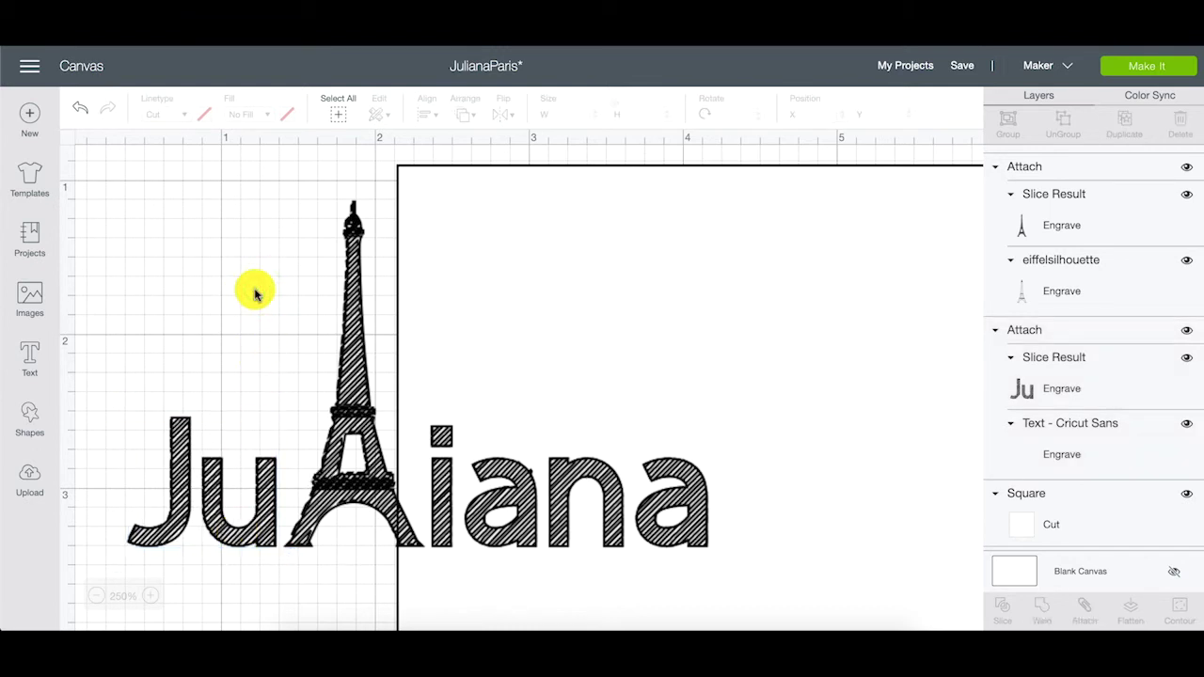
pyautogui.moveTo(602, 286); pyautogui.dragTo(309, 279)
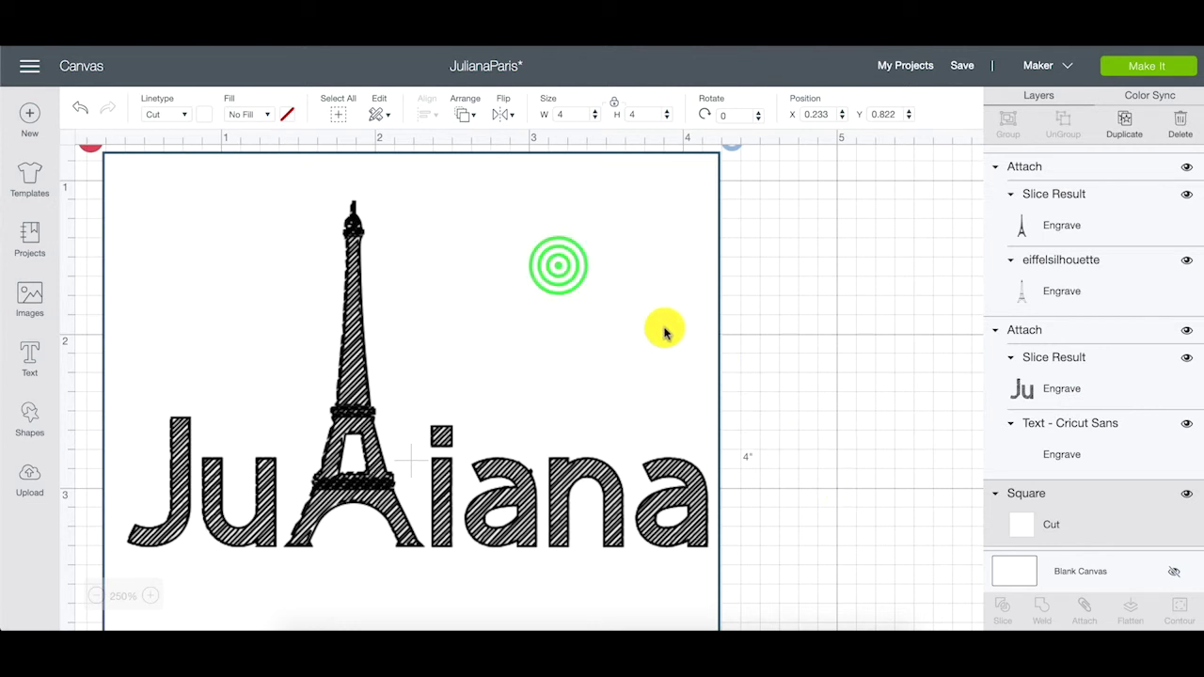
# Move the 4-inch square aside and attach the Juliana letters and Eiffel Tower into one group
pyautogui.moveTo(556, 264); pyautogui.dragTo(959, 374)
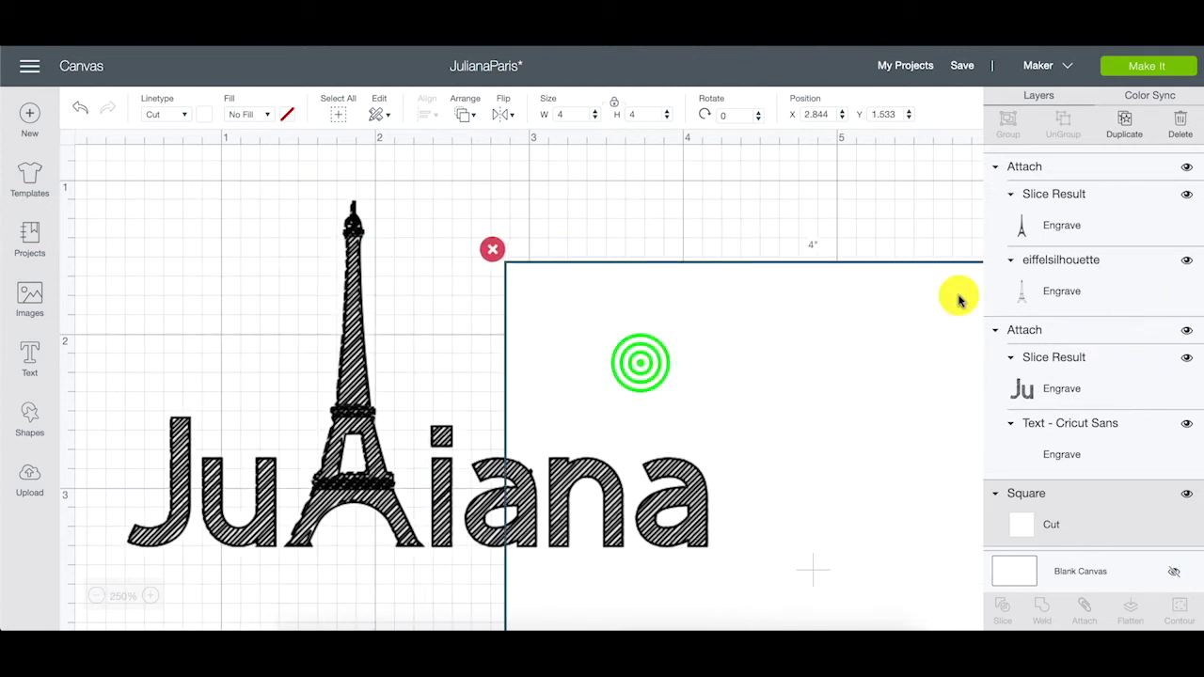
pyautogui.moveTo(637, 360); pyautogui.dragTo(979, 341)
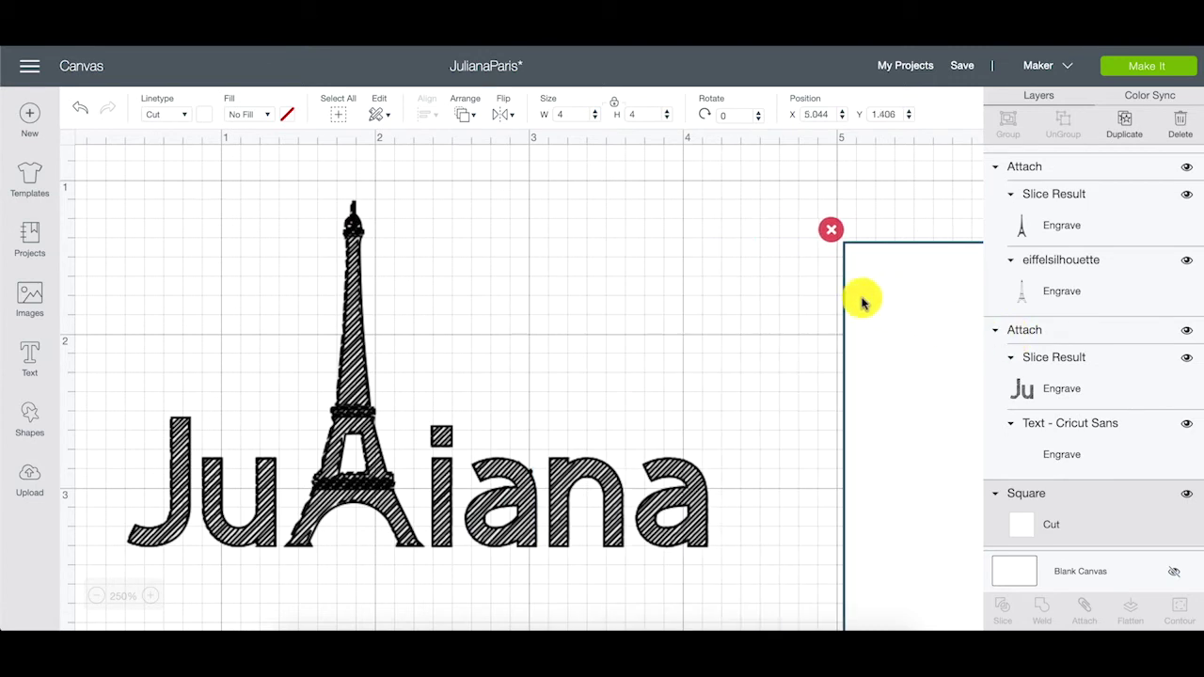
pyautogui.moveTo(716, 562); pyautogui.dragTo(141, 303)
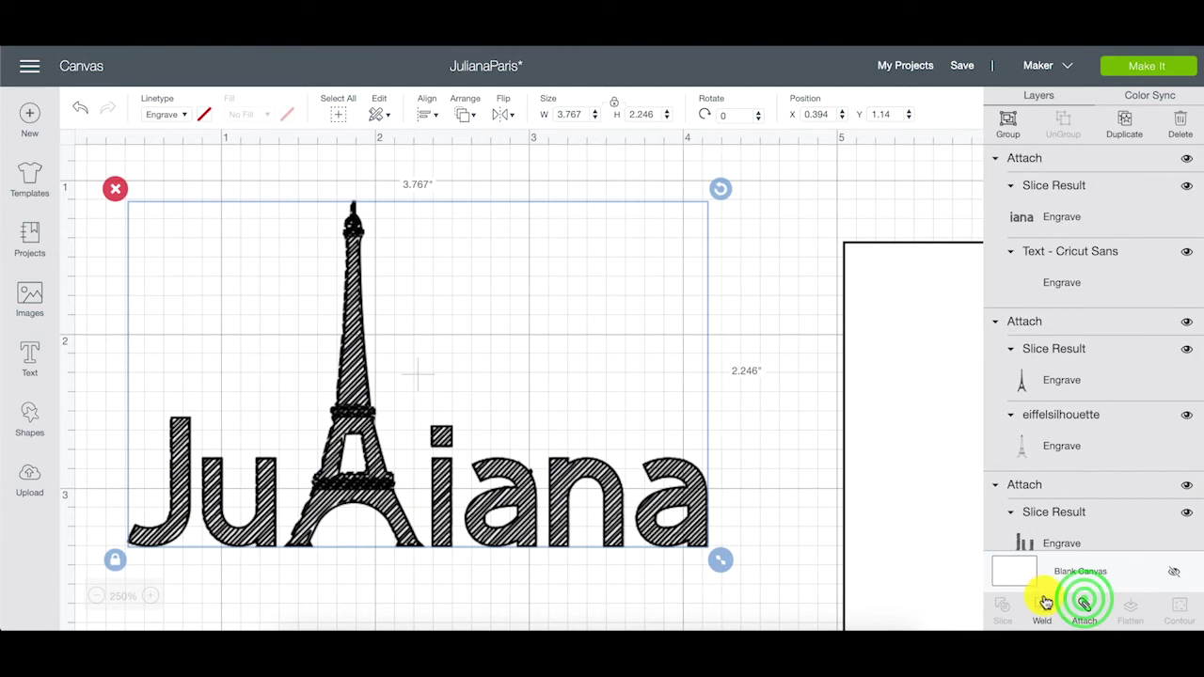
pyautogui.click(1084, 607)
# Place the 4-inch square back behind the attached design and proceed to mat preparation
pyautogui.click(791, 420)
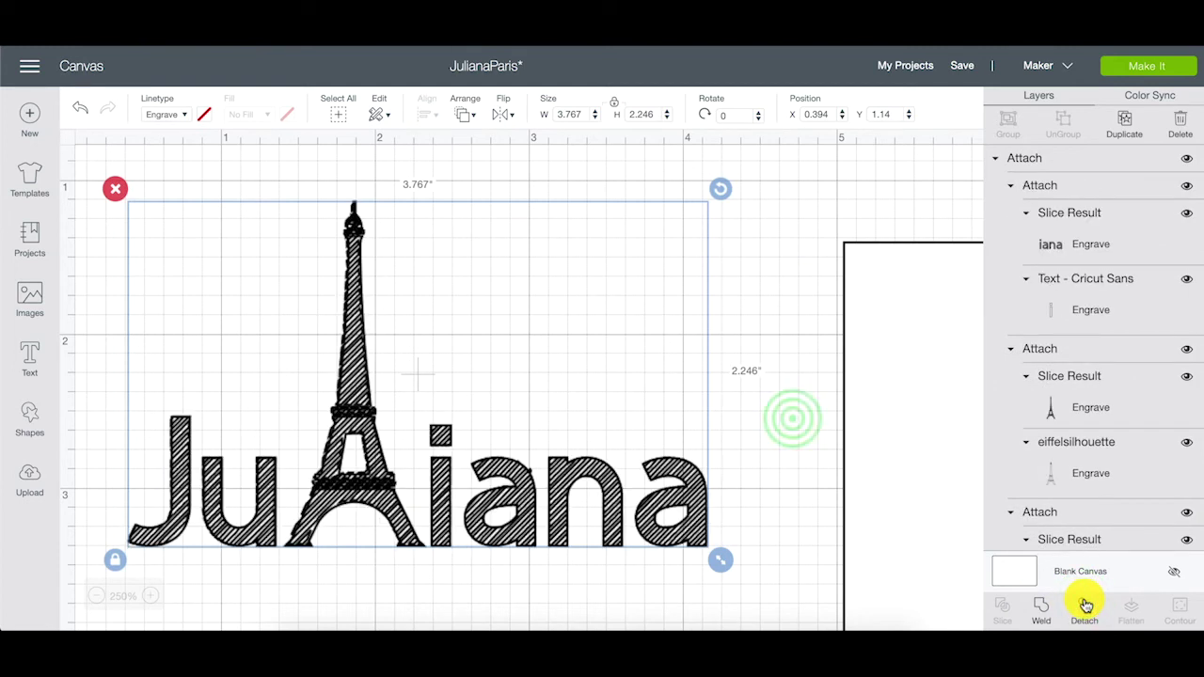
pyautogui.click(887, 424)
pyautogui.moveTo(887, 424); pyautogui.dragTo(155, 373)
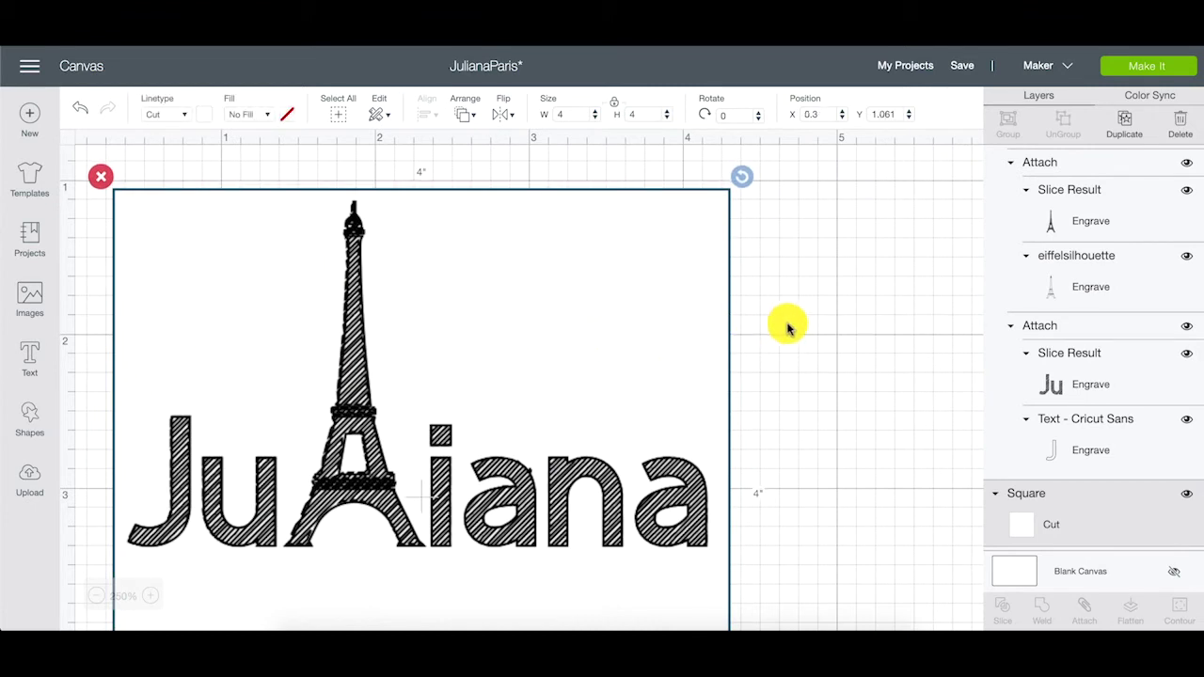
pyautogui.scroll(-2, 812, 333)
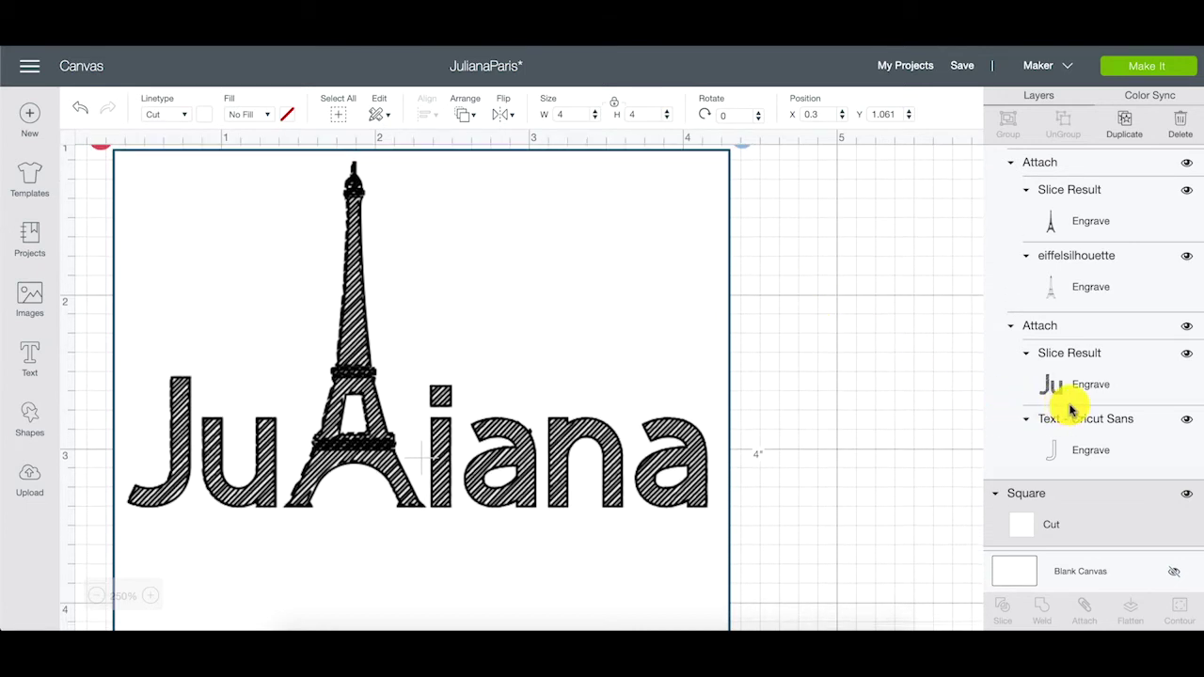
pyautogui.click(1147, 65)
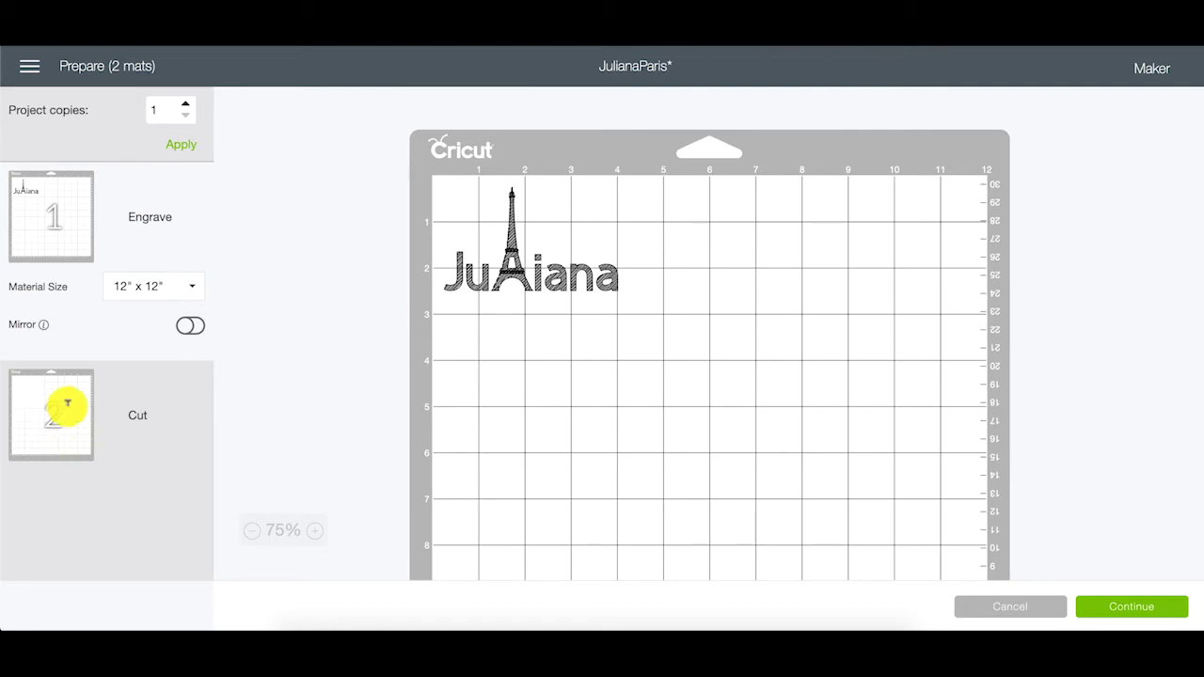
# Move the 4-inch square from the Cut mat onto the Engrave mat with the Juliana design
pyautogui.click(49, 414)
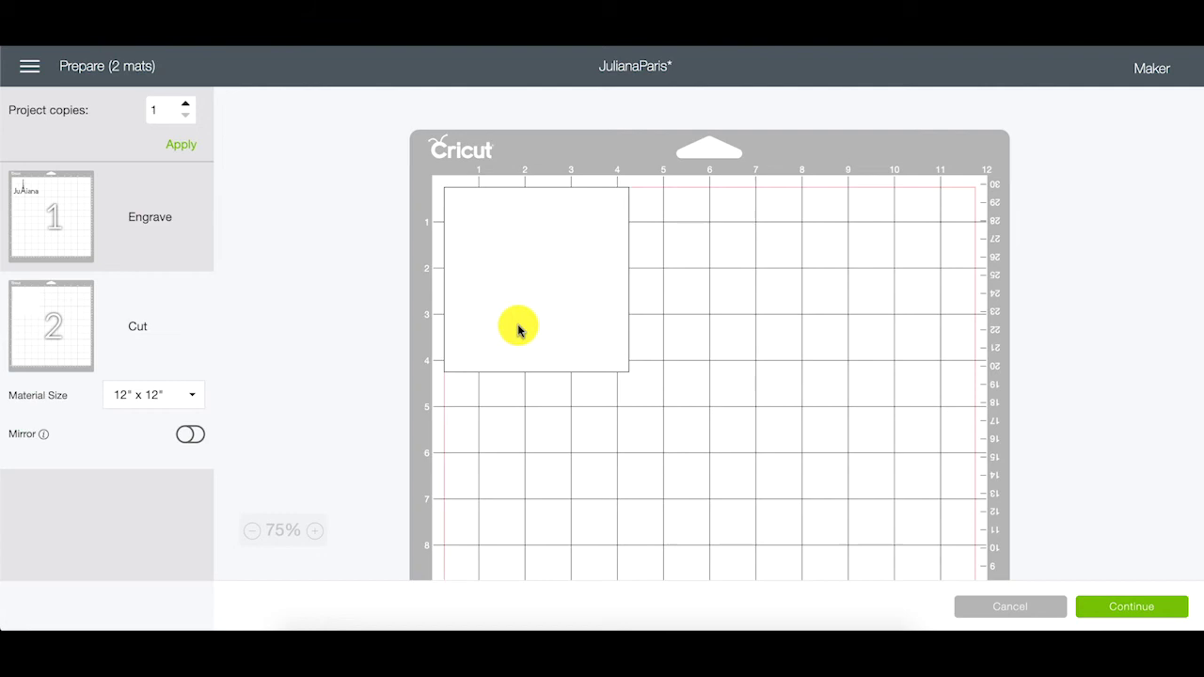
pyautogui.click(518, 328)
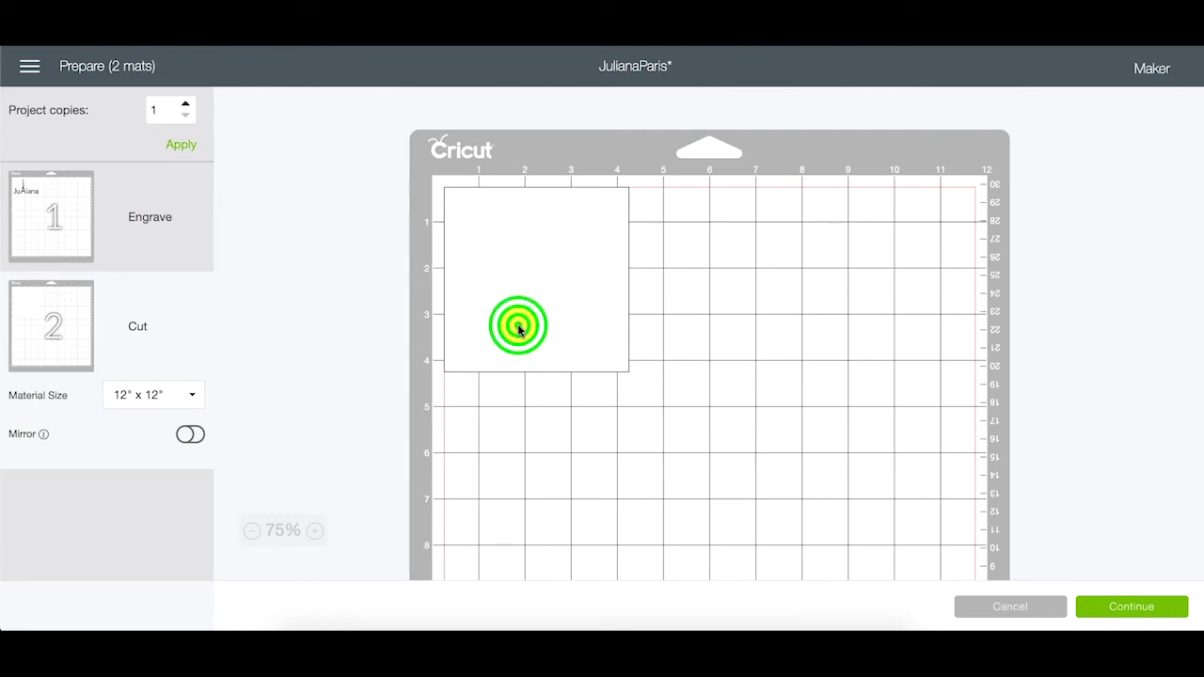
pyautogui.click(432, 178)
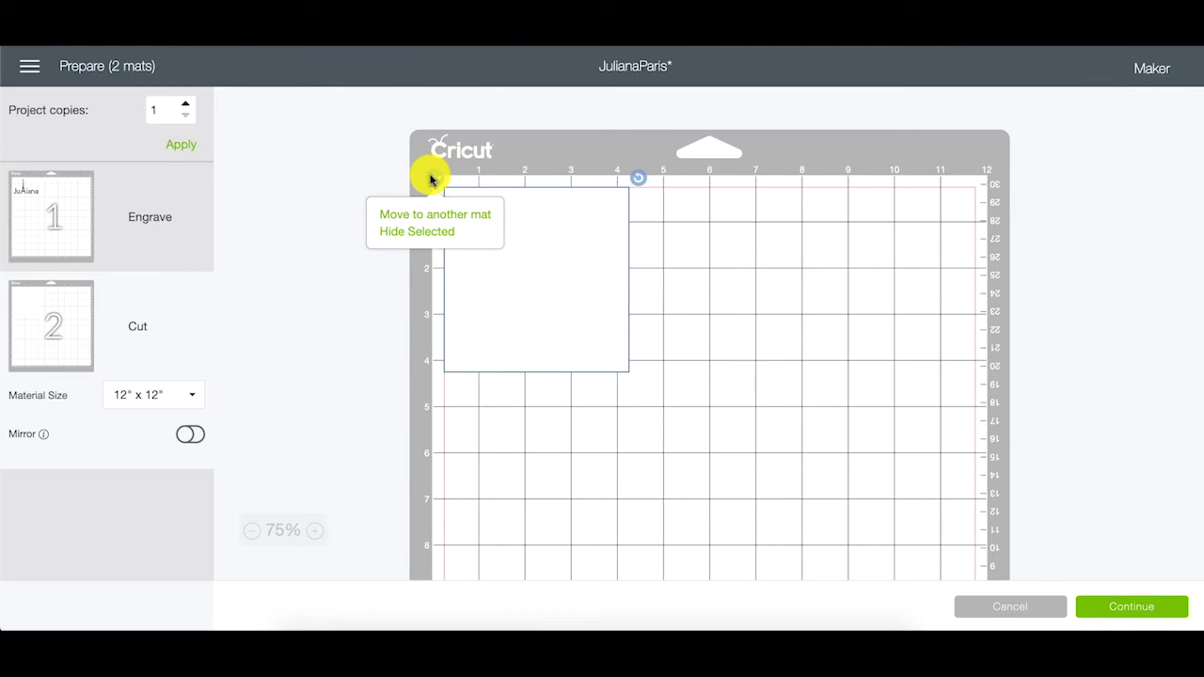
pyautogui.click(433, 215)
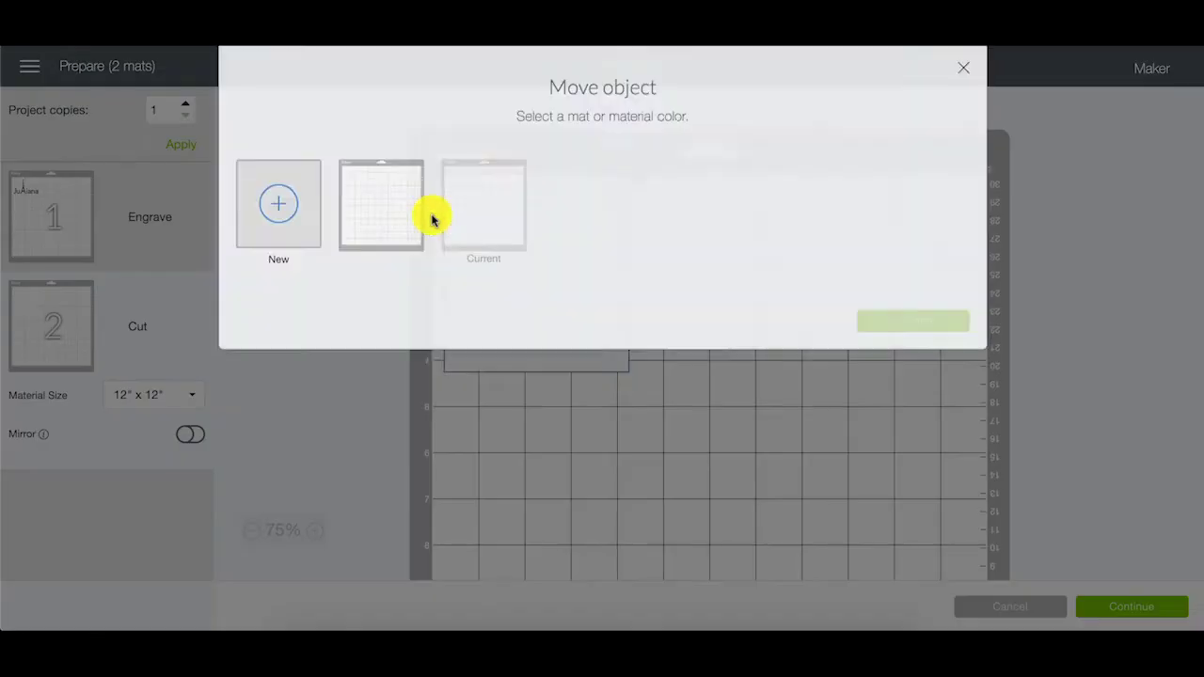
pyautogui.click(396, 232)
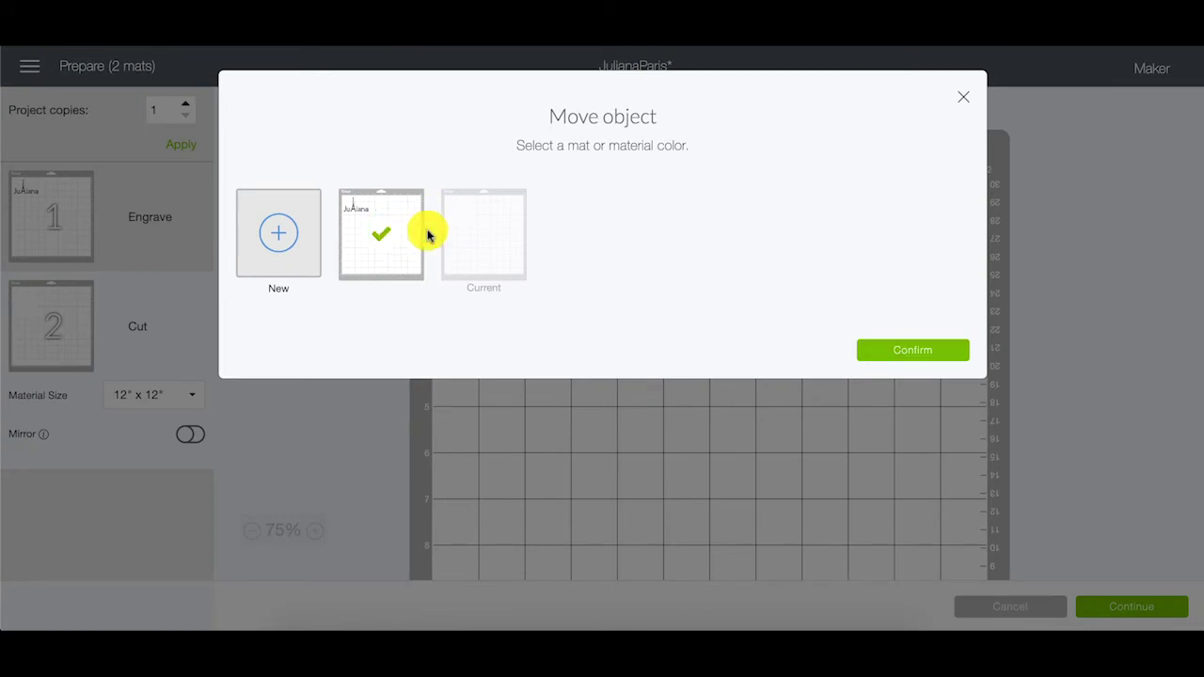
pyautogui.click(898, 351)
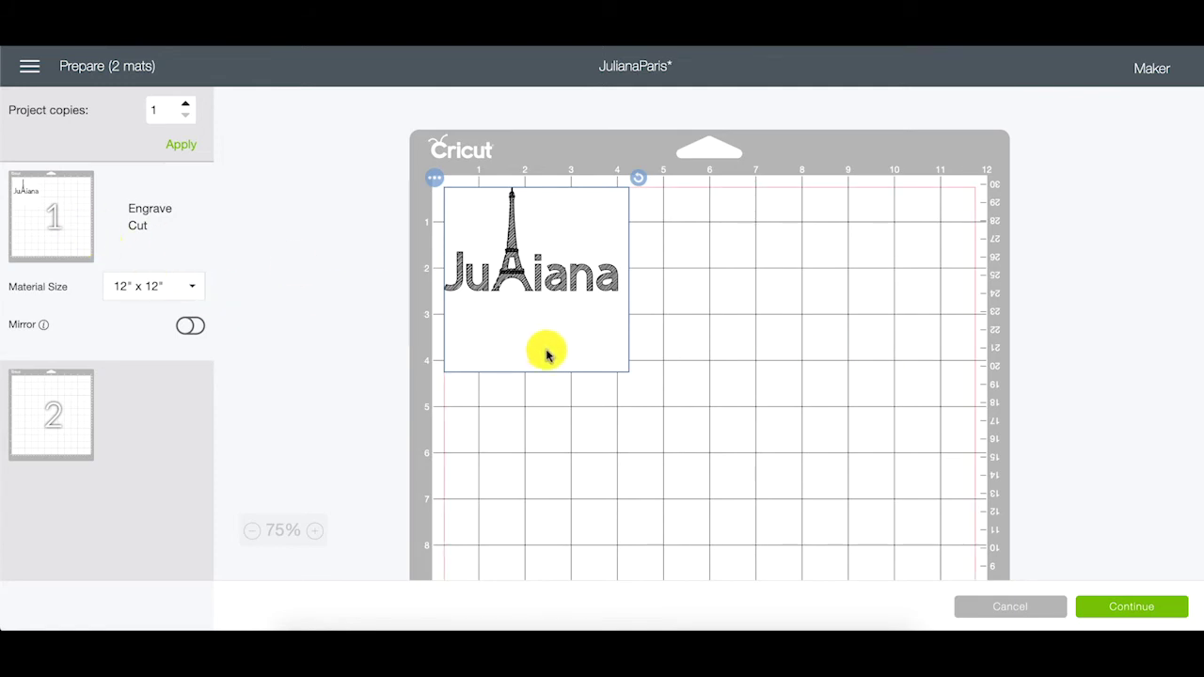
# Shift the 4-inch square down and right on the engrave mat
pyautogui.moveTo(567, 352); pyautogui.dragTo(605, 396)
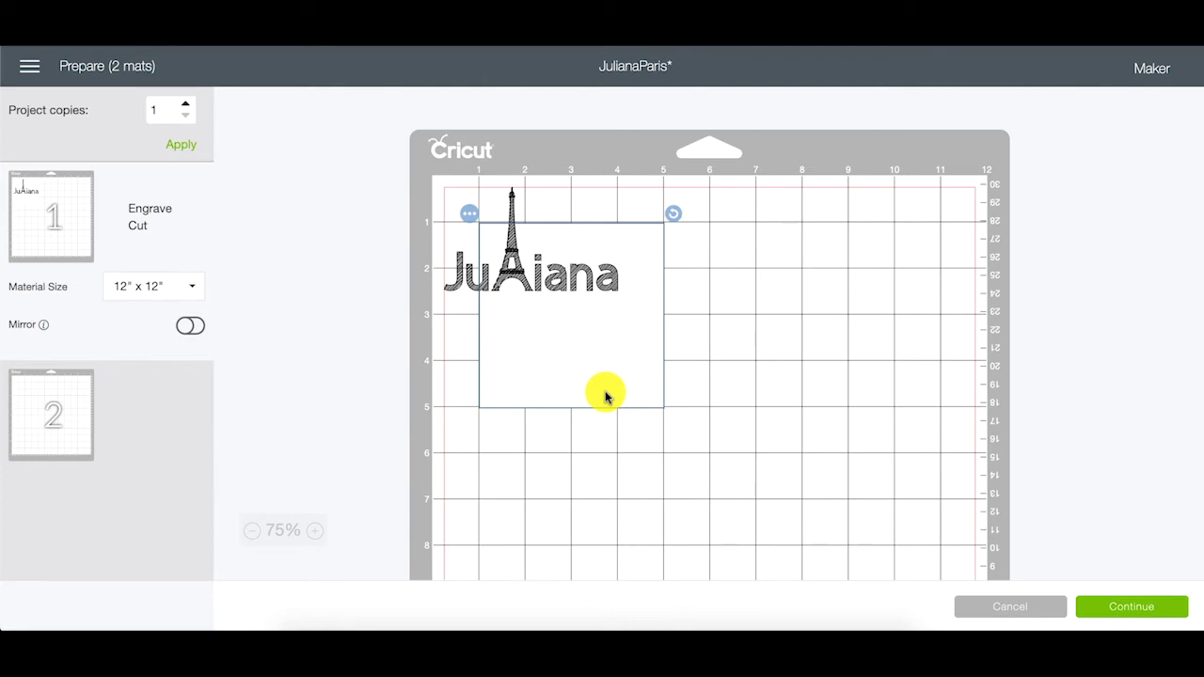
pyautogui.moveTo(605, 396); pyautogui.dragTo(607, 397)
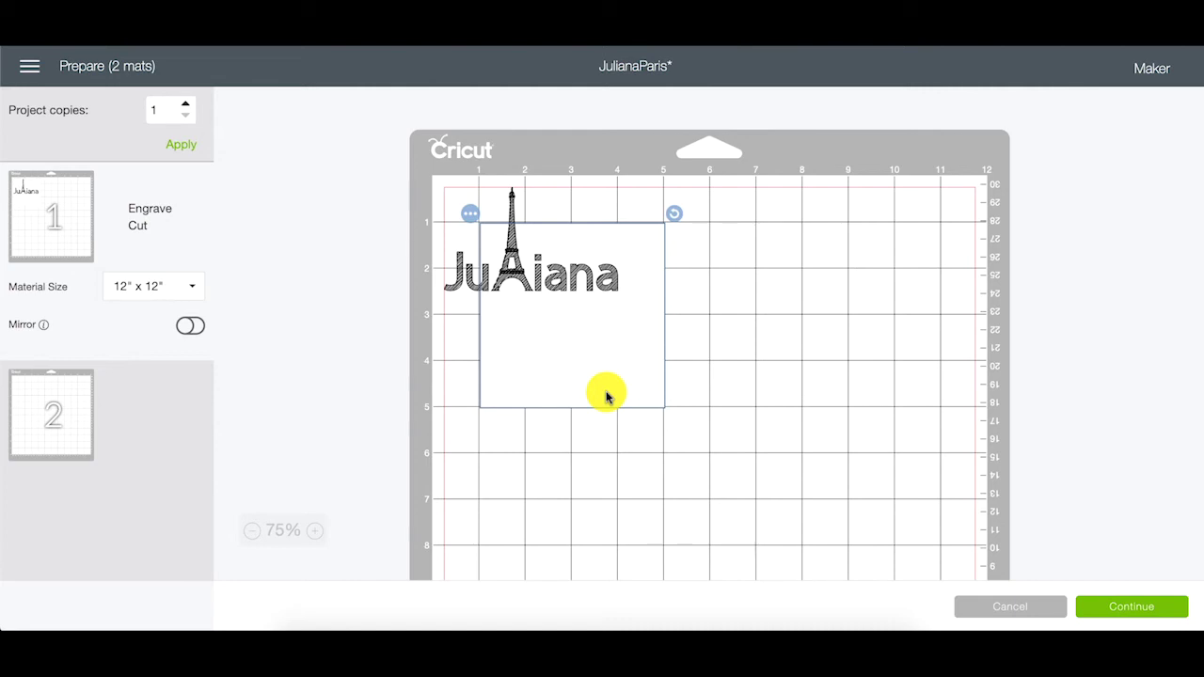
pyautogui.moveTo(607, 397); pyautogui.dragTo(605, 396)
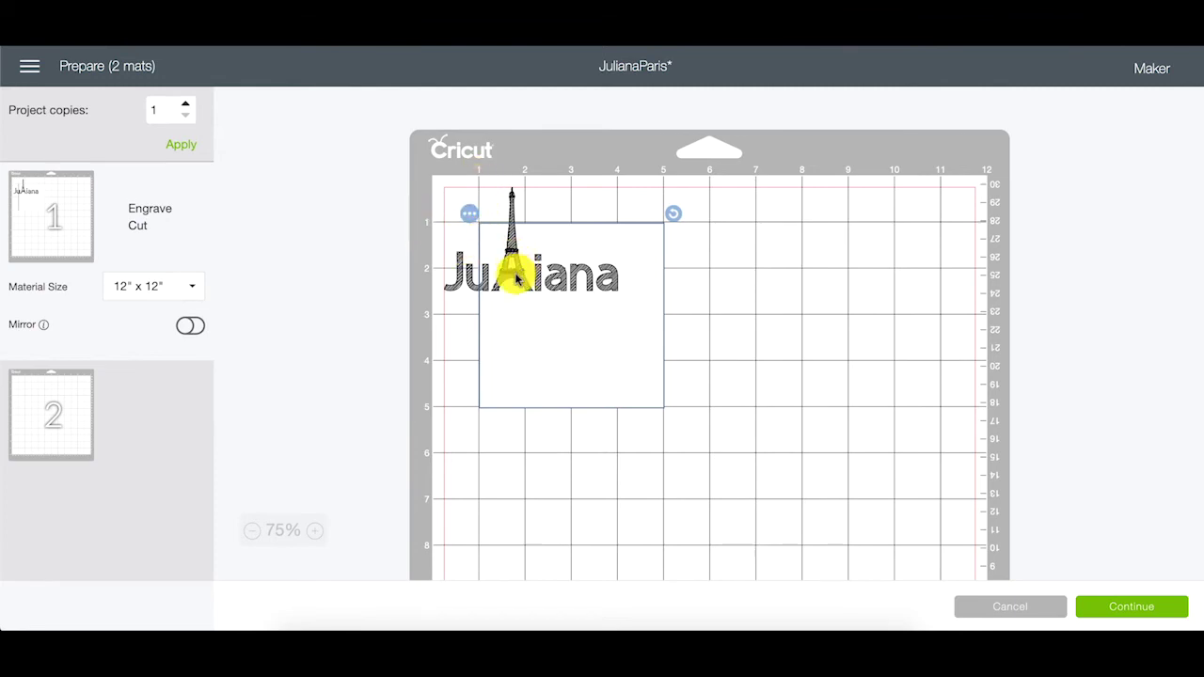
# Drag the Juliana design into the square and nudge it until centered
pyautogui.moveTo(511, 275); pyautogui.dragTo(555, 337)
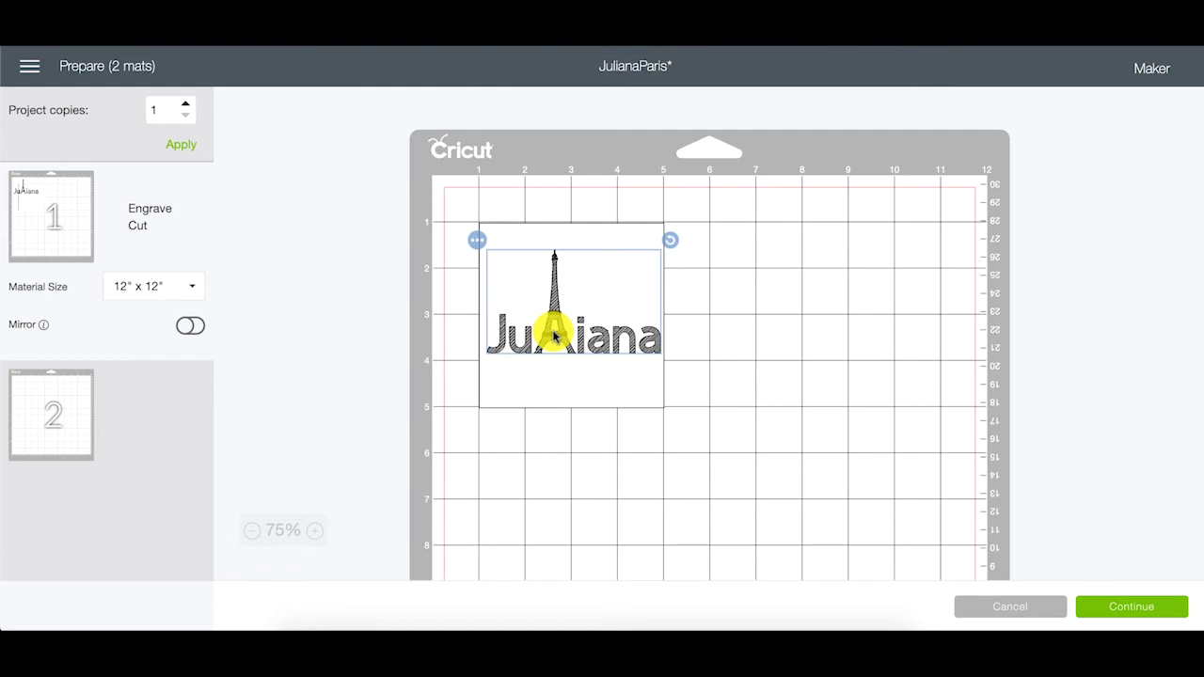
pyautogui.moveTo(554, 336); pyautogui.dragTo(551, 349)
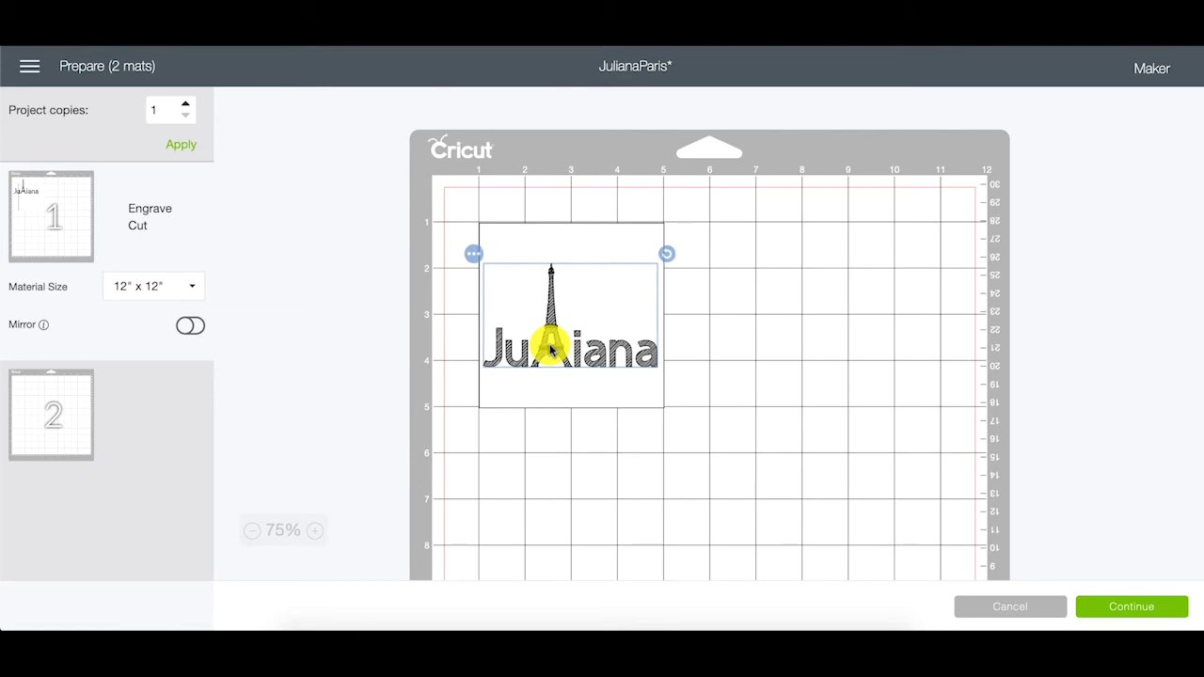
pyautogui.moveTo(552, 349); pyautogui.dragTo(553, 351)
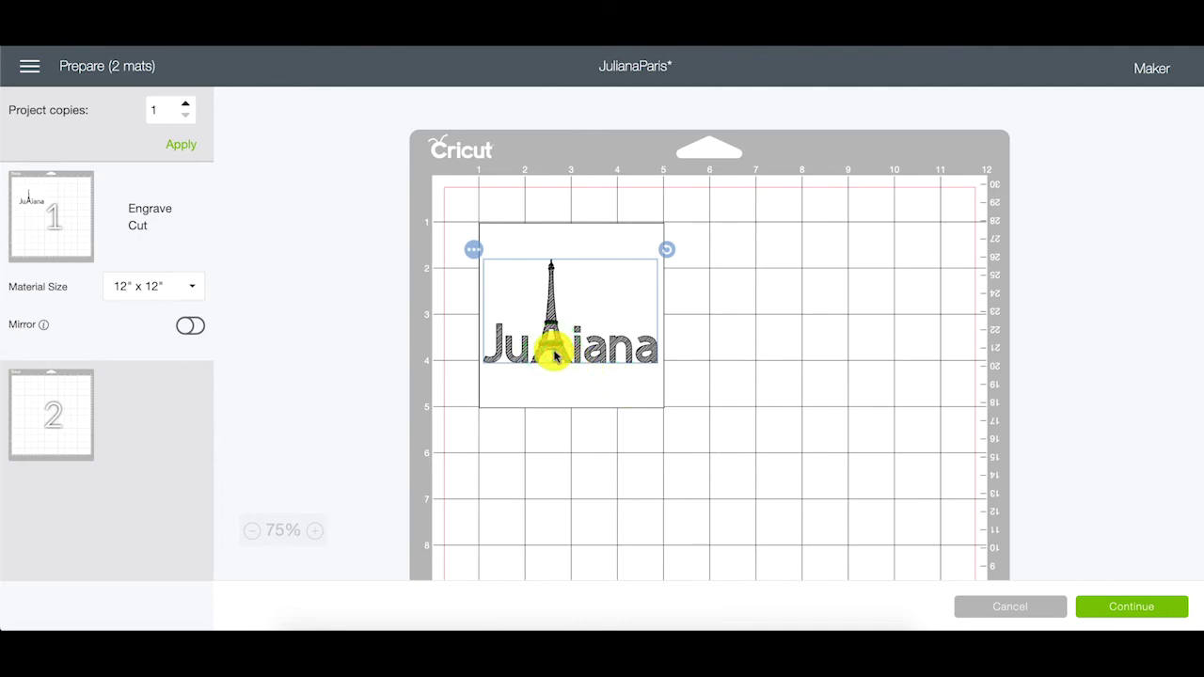
pyautogui.moveTo(554, 356); pyautogui.dragTo(555, 358)
pyautogui.click(760, 329)
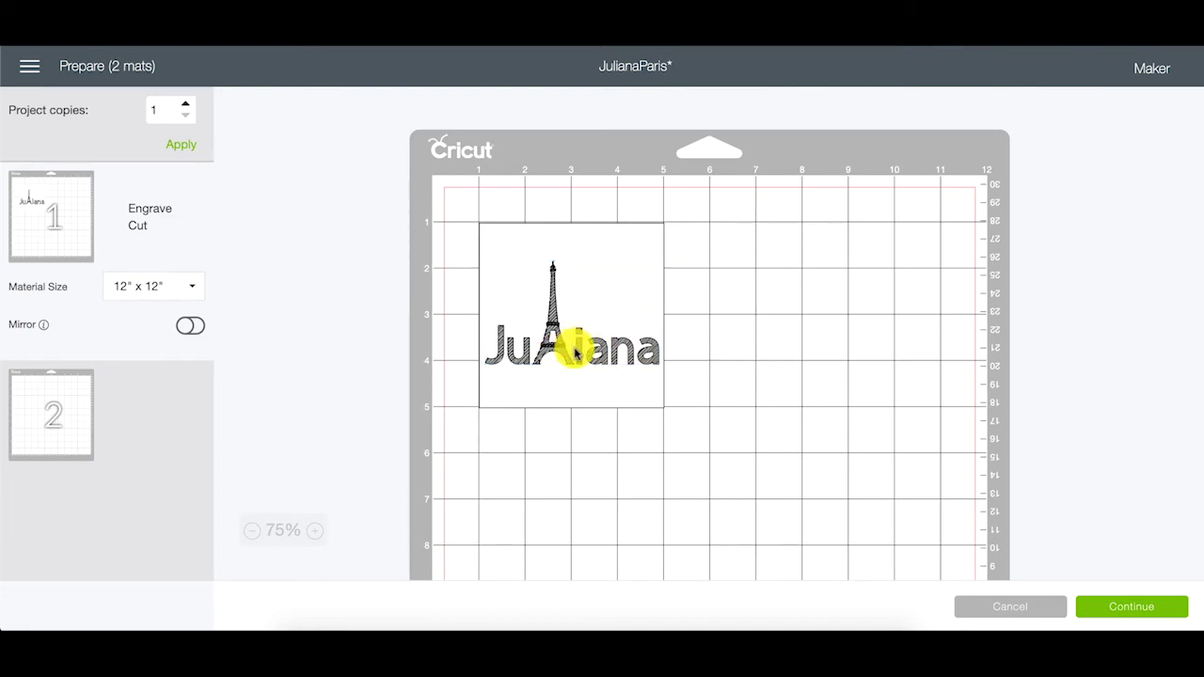
pyautogui.click(482, 209)
pyautogui.moveTo(487, 220); pyautogui.dragTo(480, 228)
# Hide the square guide, continue to the machine connection step, then cancel the cut
pyautogui.rightClick(470, 218)
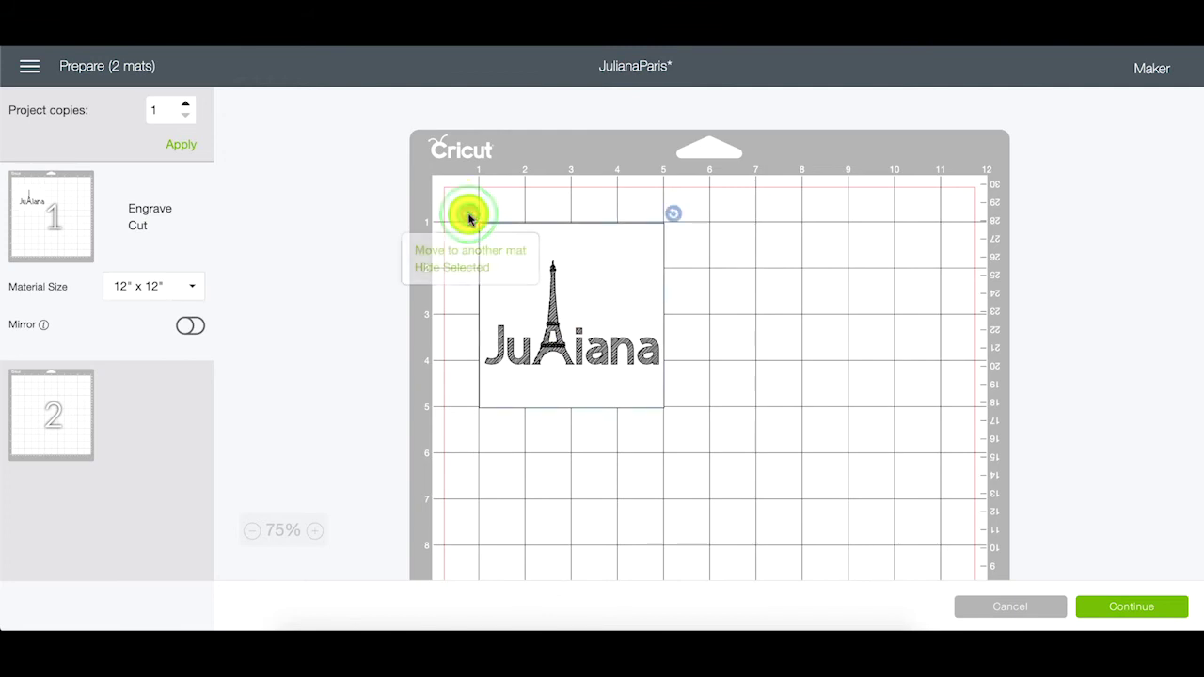
pyautogui.click(458, 264)
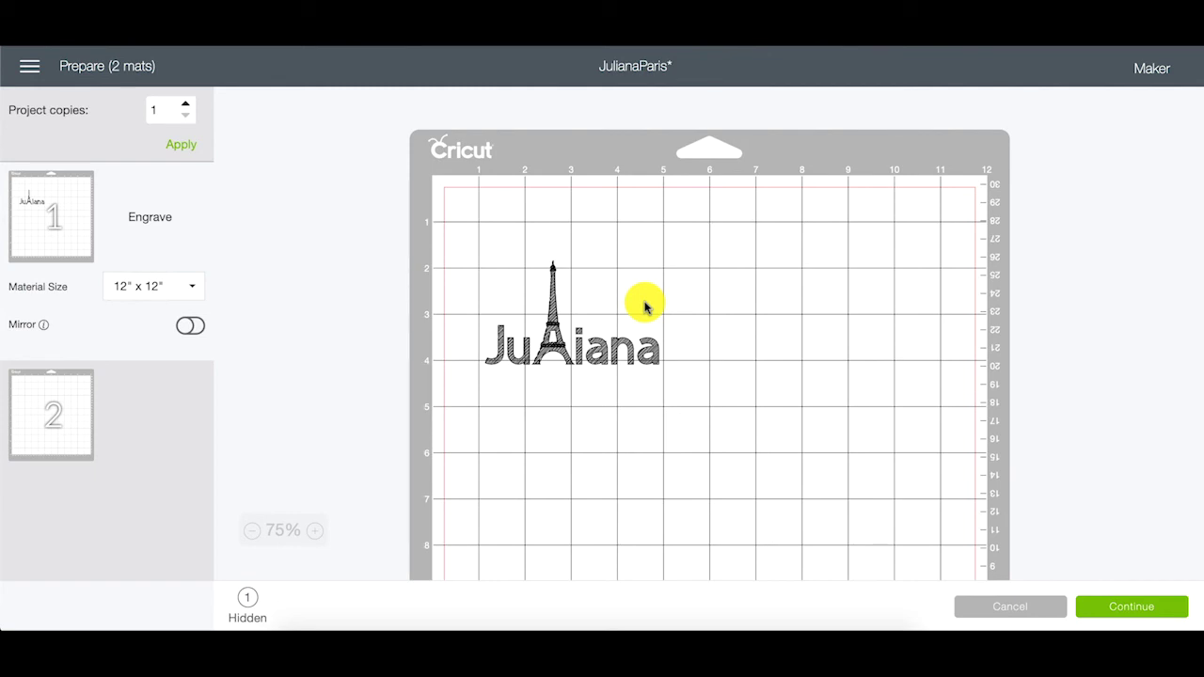
pyautogui.click(1127, 613)
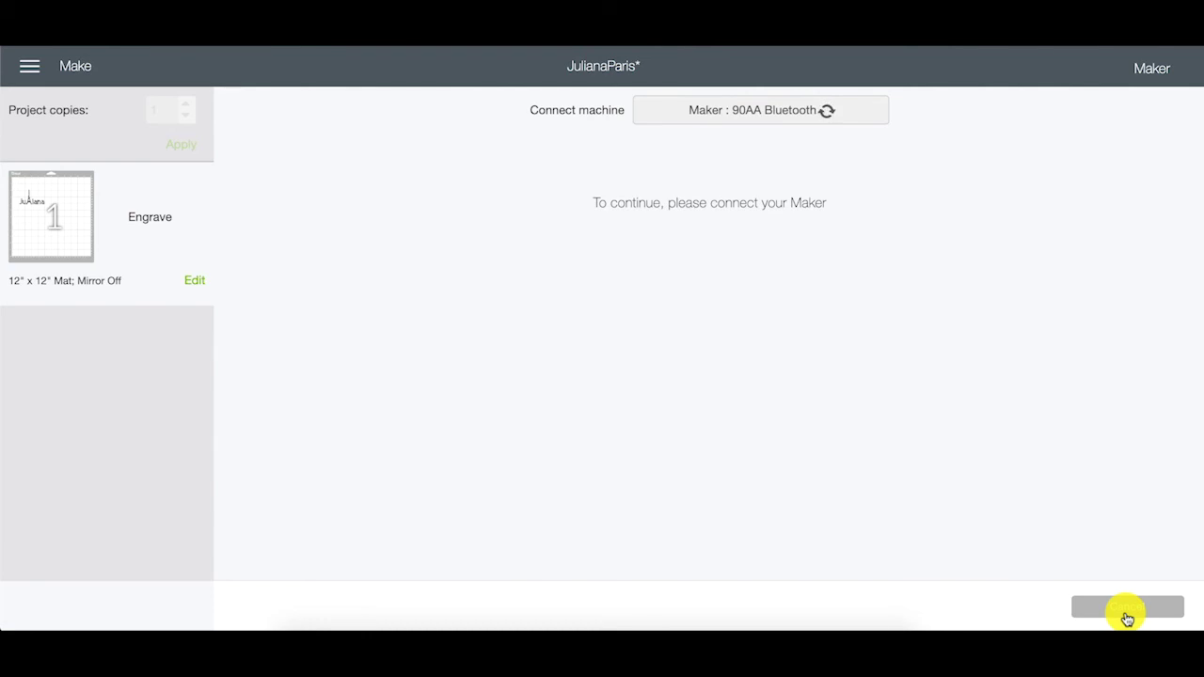
pyautogui.click(1108, 606)
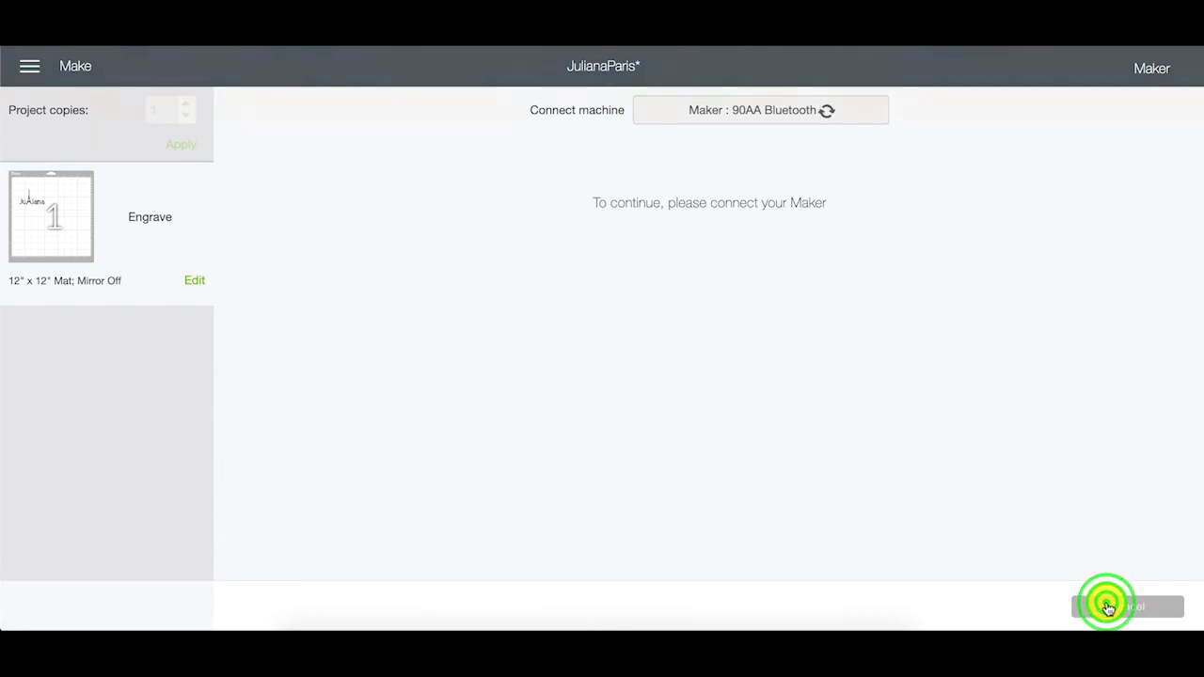
pyautogui.click(669, 92)
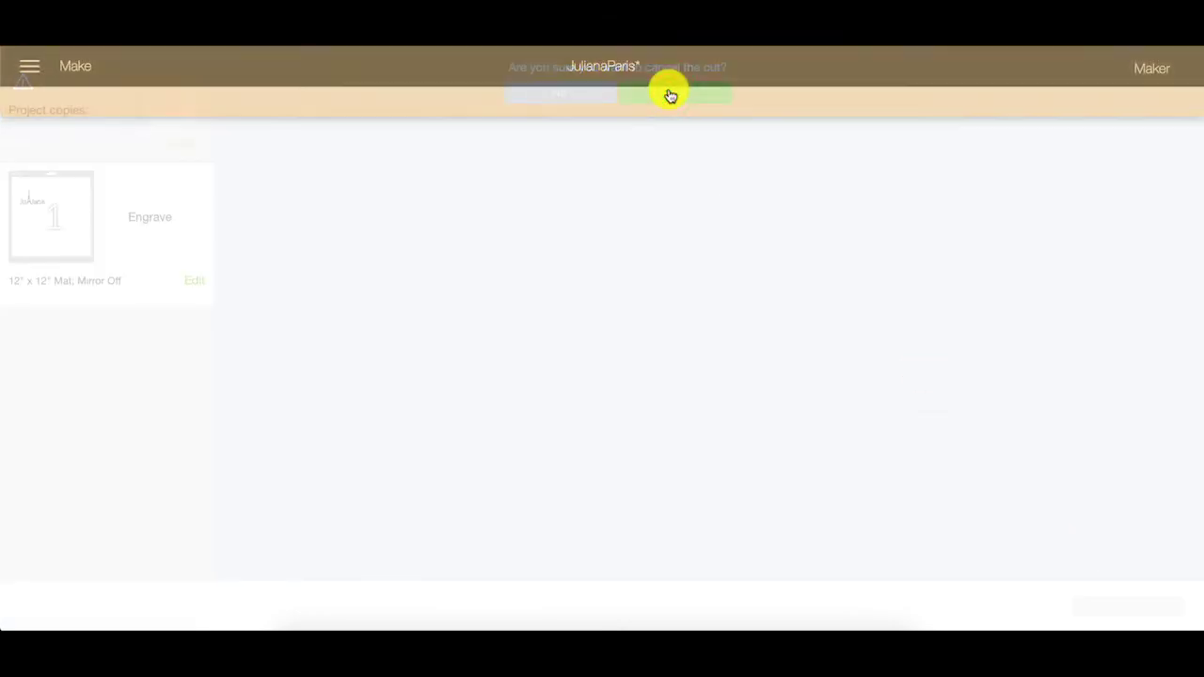